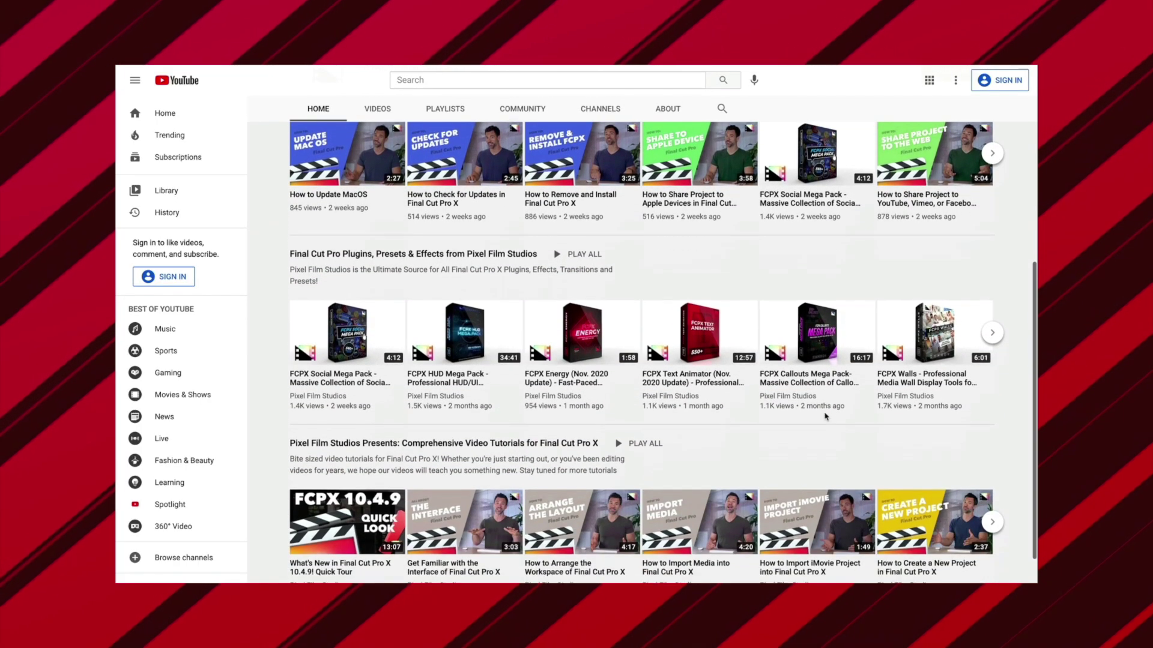
- Open the channel's playlist "Pixel Film Studios Presents: Comprehensive Video Tutorials" and look through its list of videos
scroll(825, 417, "up", 2)
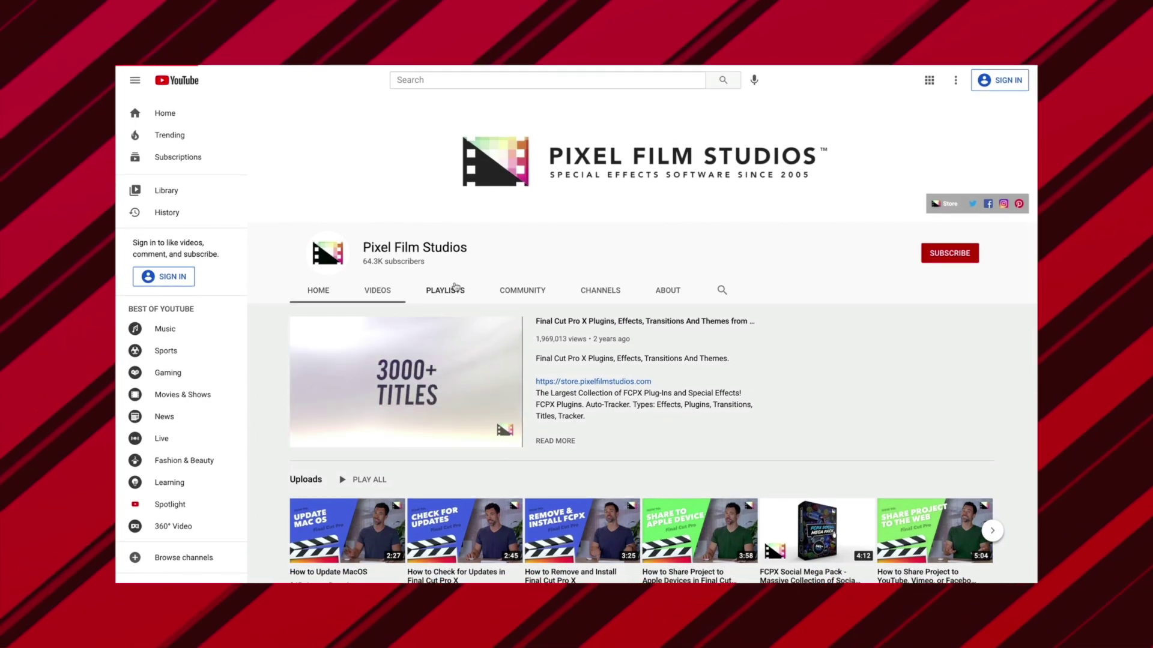
left_click(455, 288)
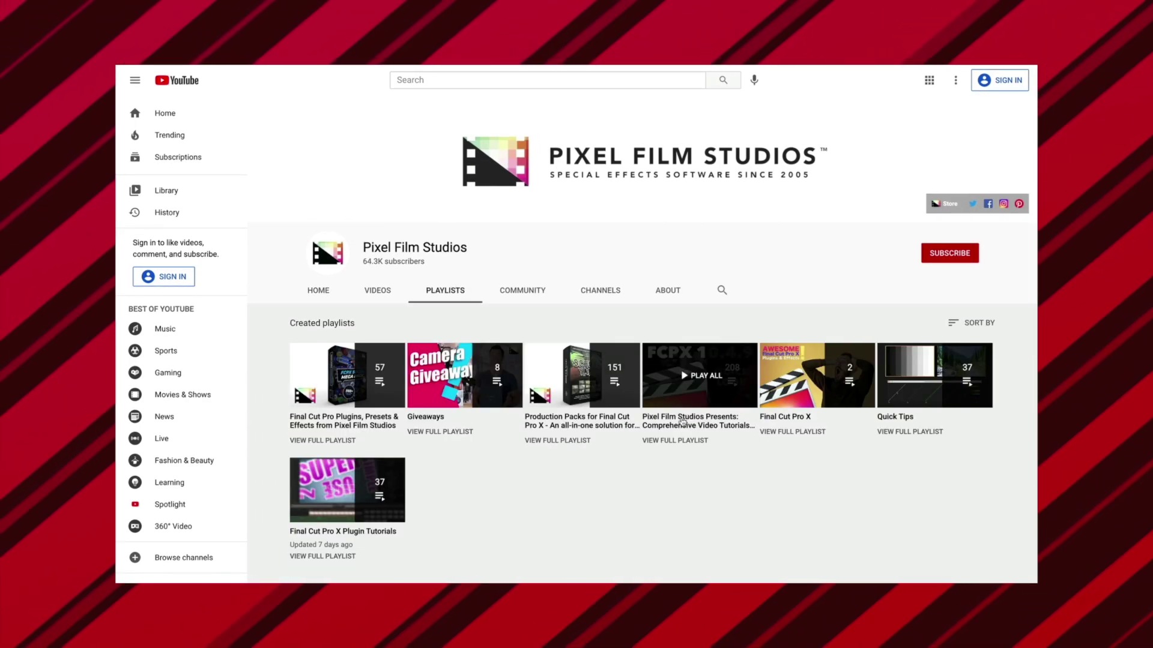
left_click(682, 422)
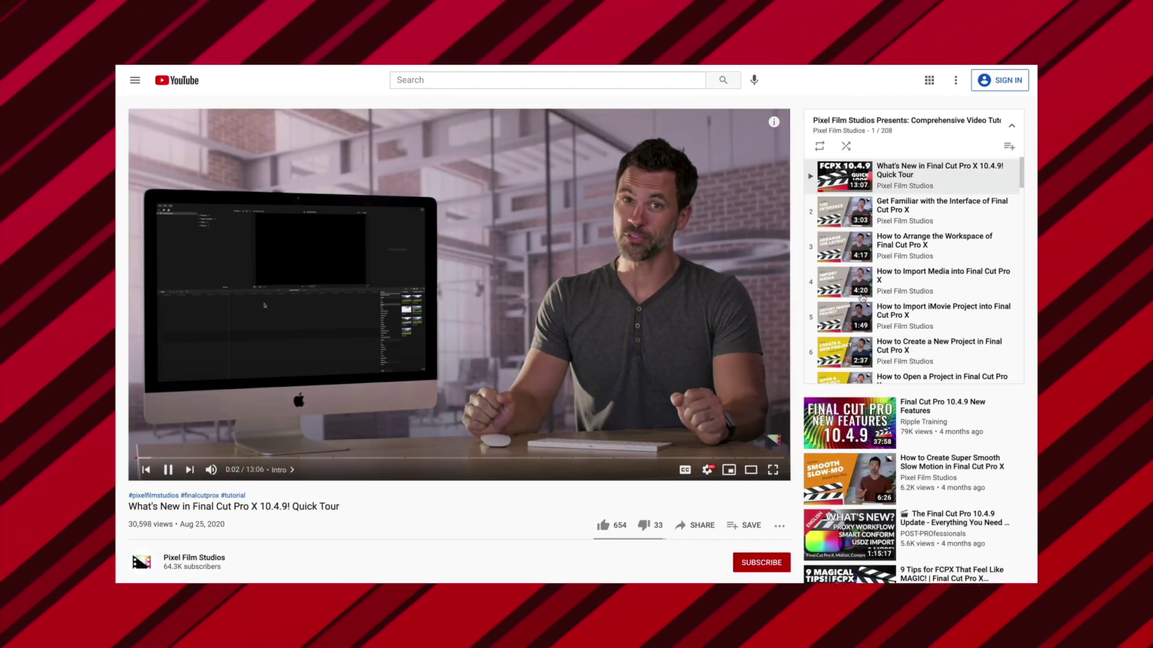
scroll(883, 287, "down", 15)
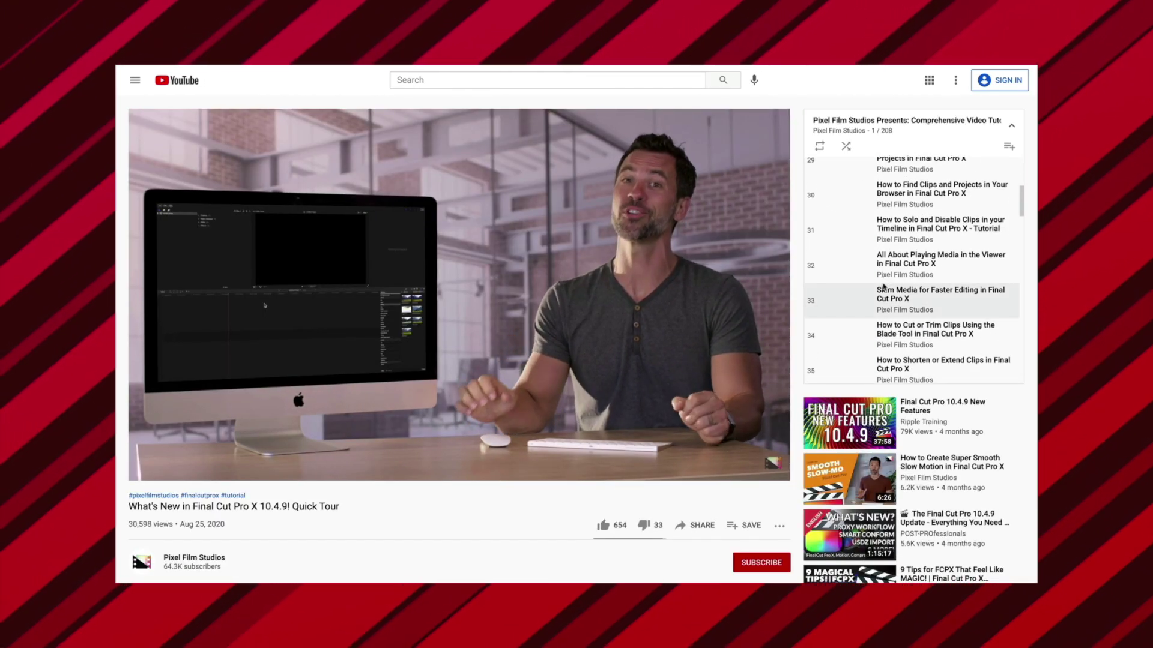
scroll(883, 287, "up", 5)
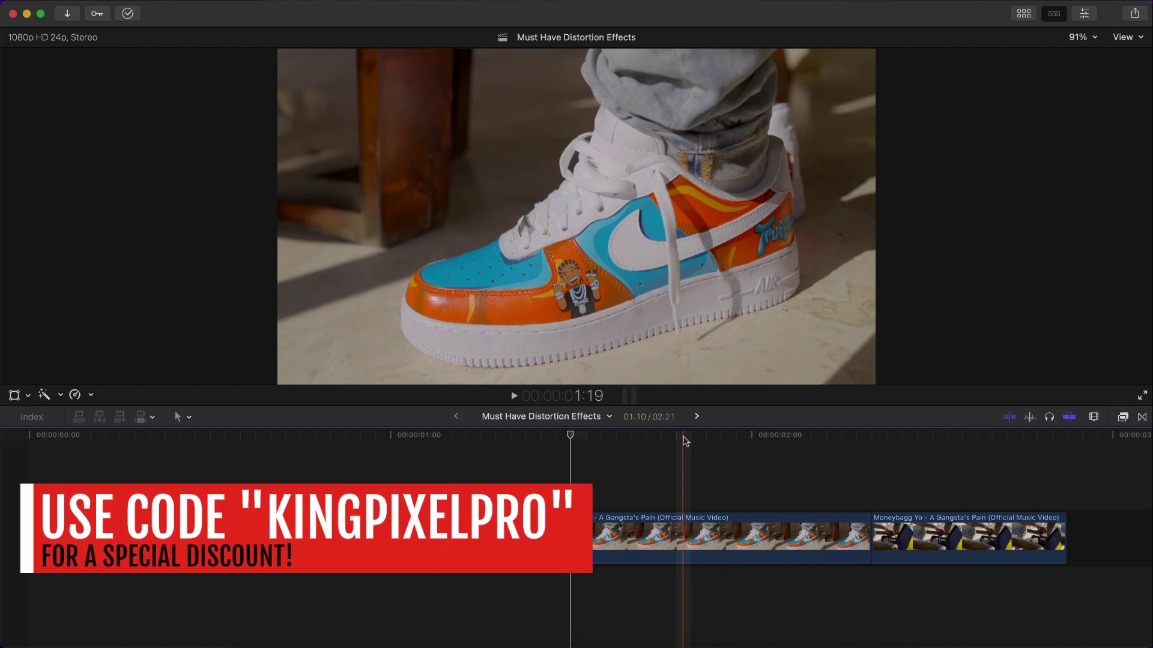
- Switch to Final Cut Pro and show the Pixel Film Studios - FCPX Distortion category of installed titles
left_click(72, 39)
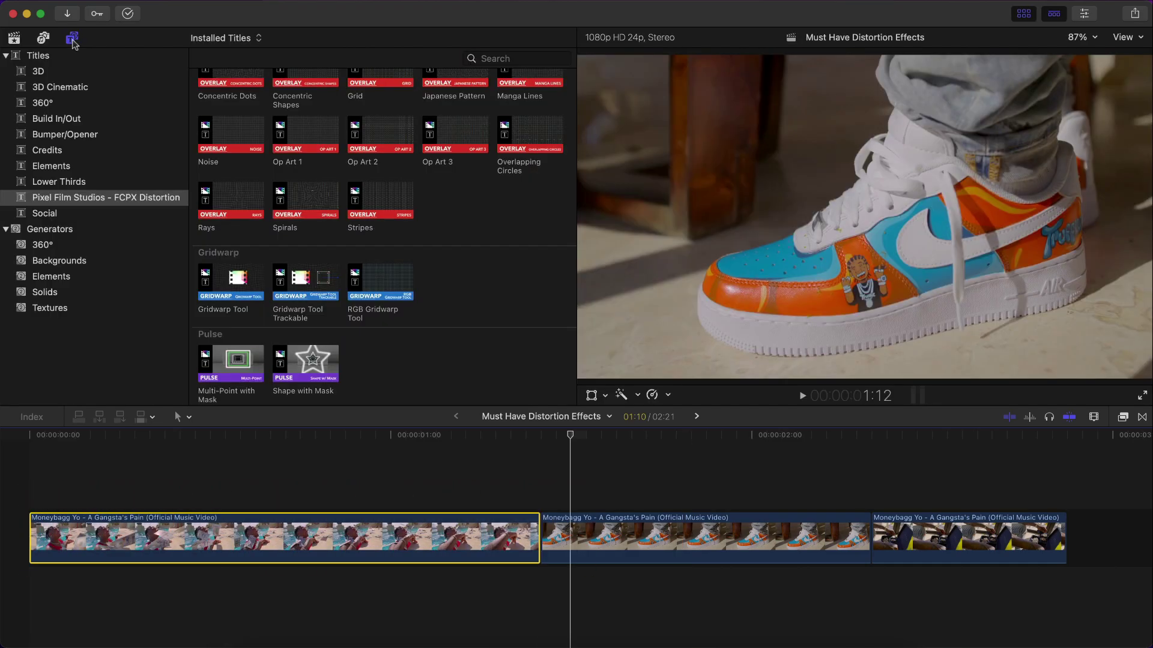
left_click(72, 40)
left_click(72, 41)
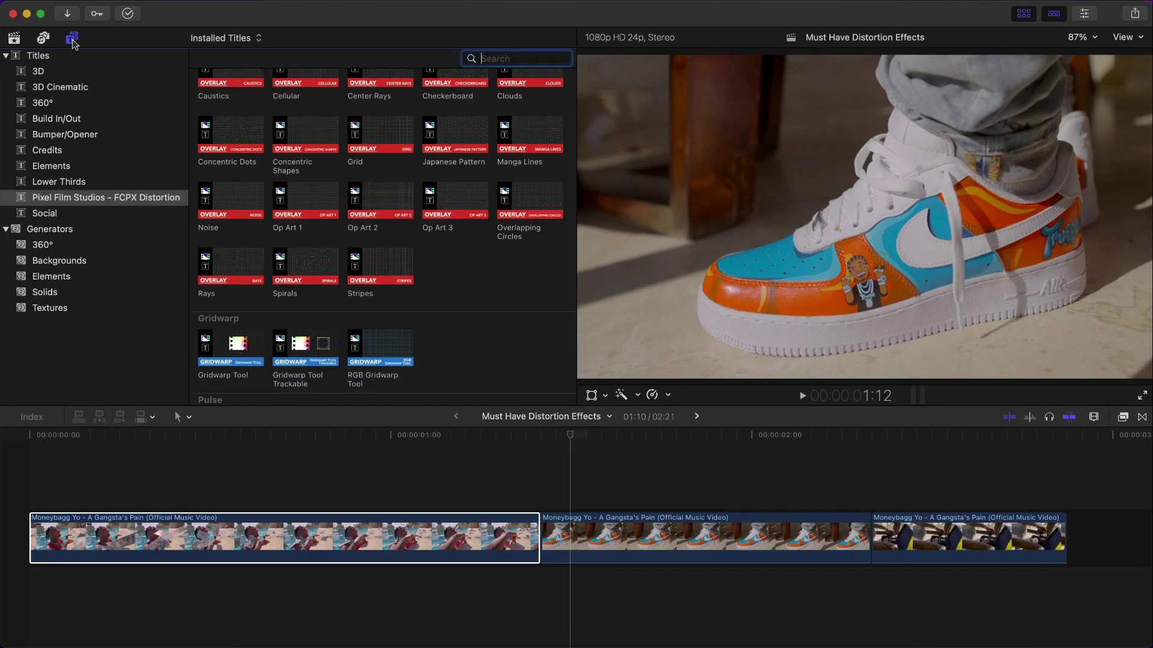
left_click(8, 59)
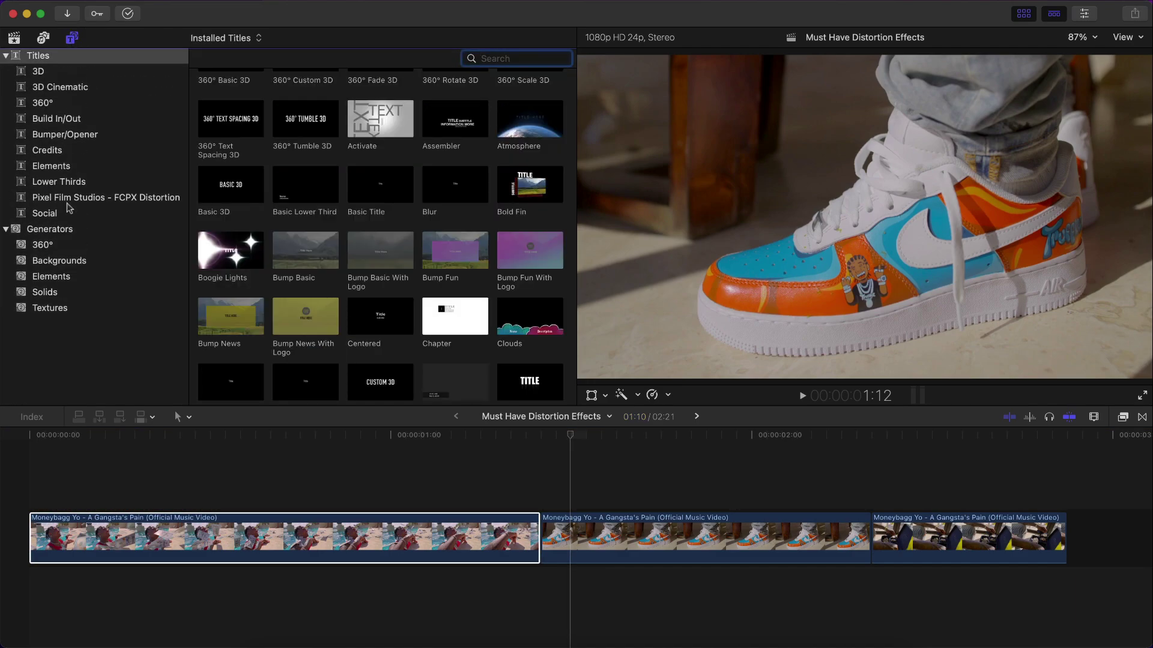
left_click(53, 198)
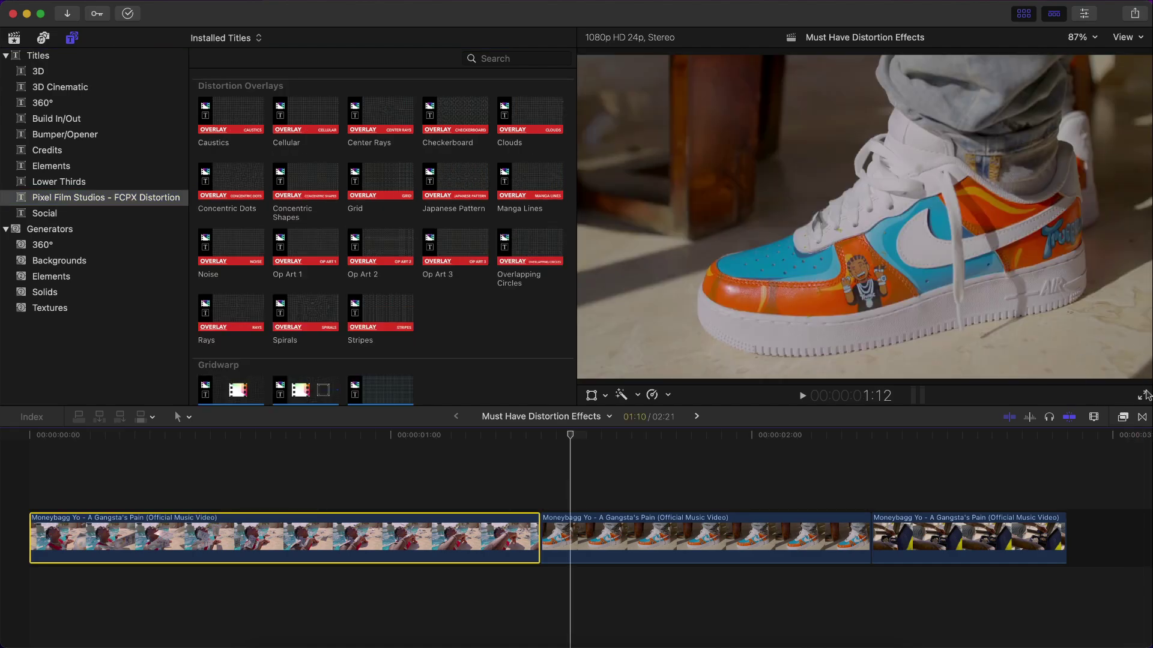
- Show the Pixel Film Studios - FCPX Distortion category of installed video effects
left_click(1124, 420)
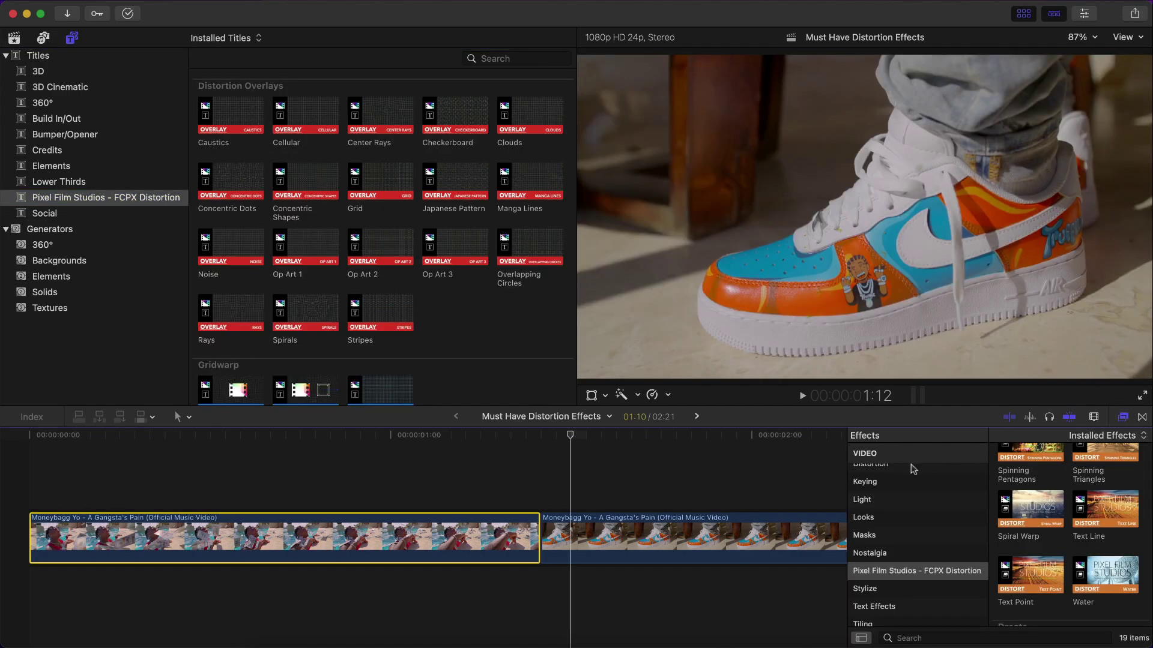
scroll(913, 469, "down", 3)
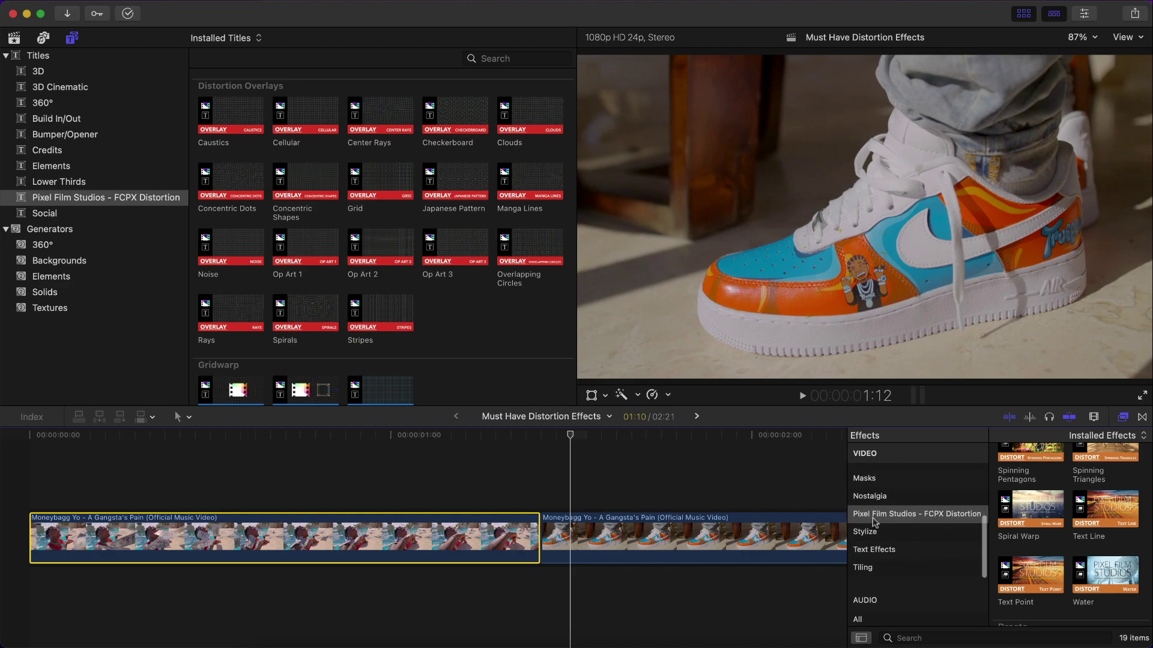
left_click(901, 517)
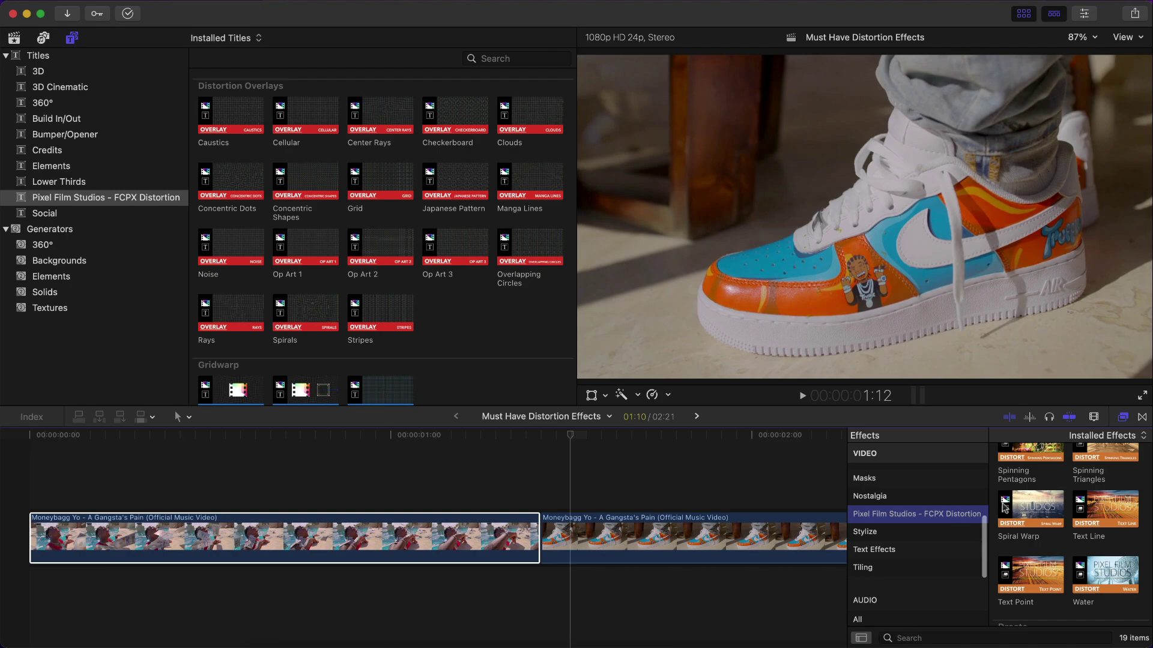
scroll(1048, 551, "up", 5)
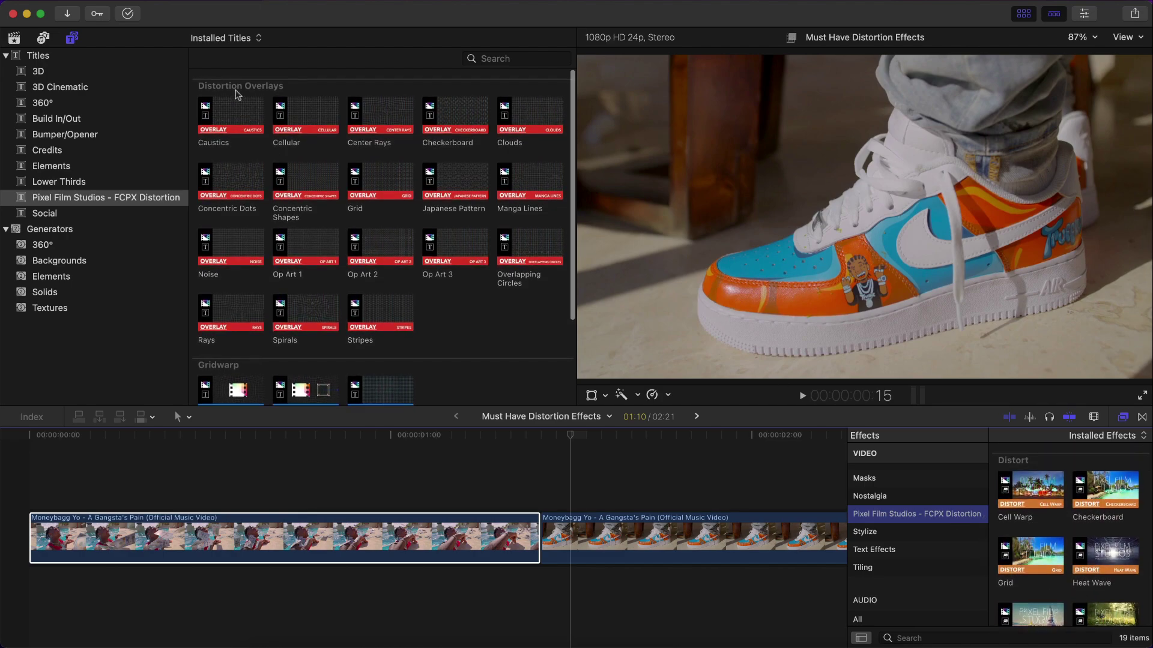
- Look through the Distort effects offered in the FCPX Distortion category
left_click_drag(314, 118, 108, 505)
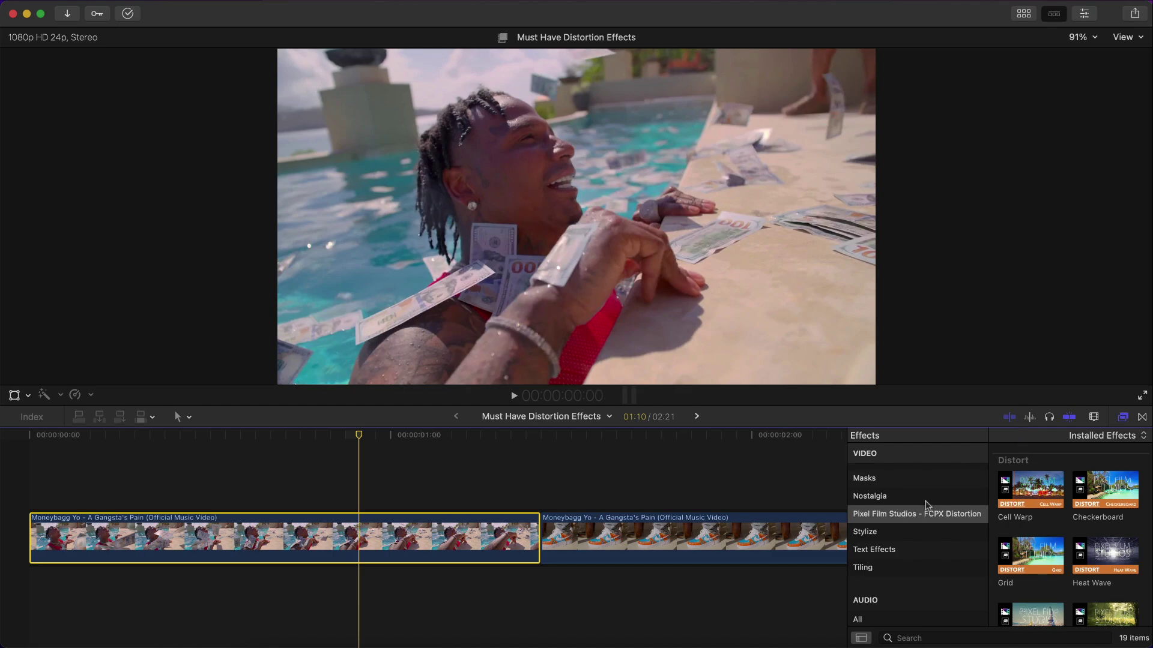
scroll(1032, 506, "down", 1)
scroll(1035, 508, "up", 1)
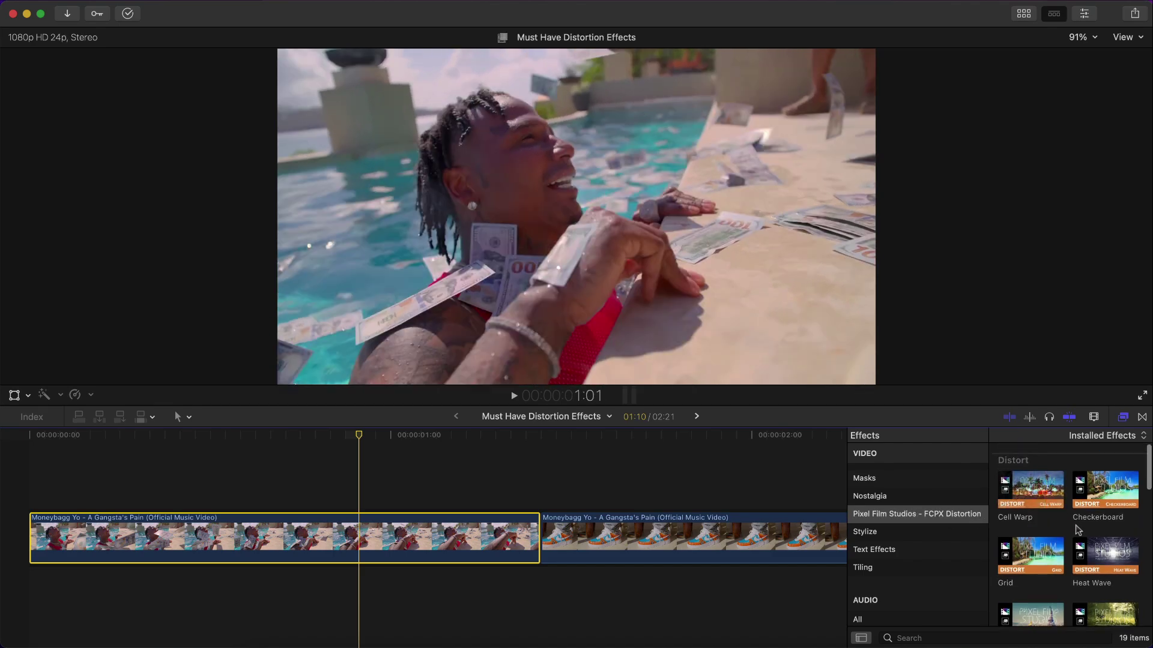
scroll(1057, 554, "down", 5)
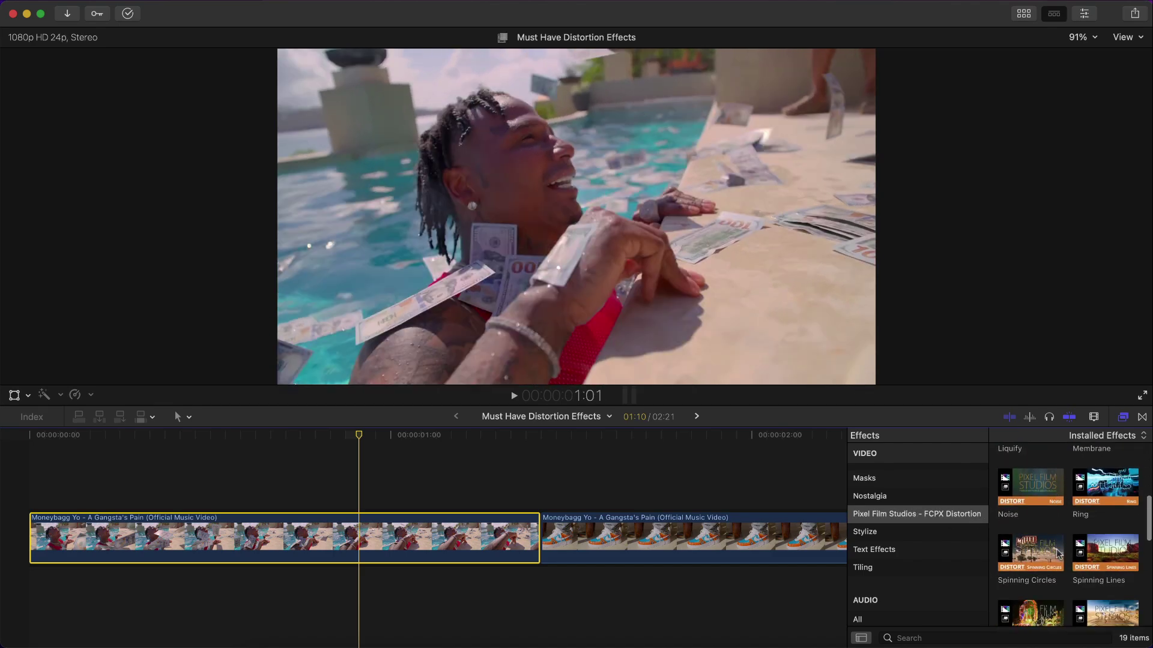
scroll(1058, 553, "up", 5)
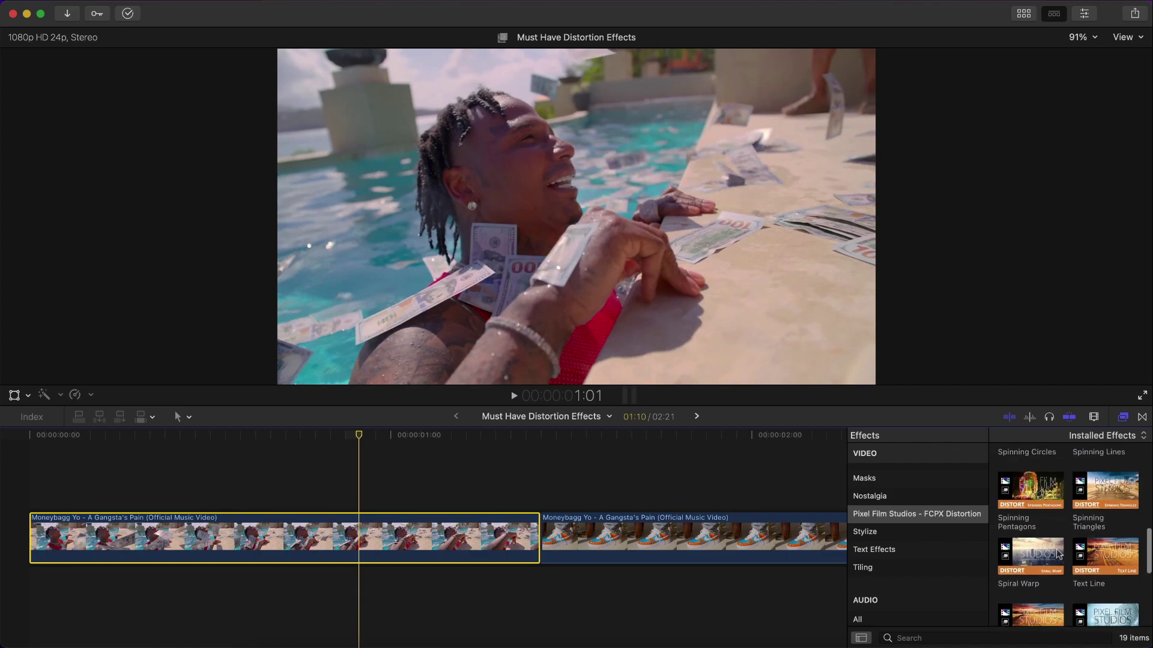
- Preview distortion effects such as Cell Warp, Checkerboard, Grid, Heat Wave and Spinning Triangles on the first clip
left_click(1034, 489)
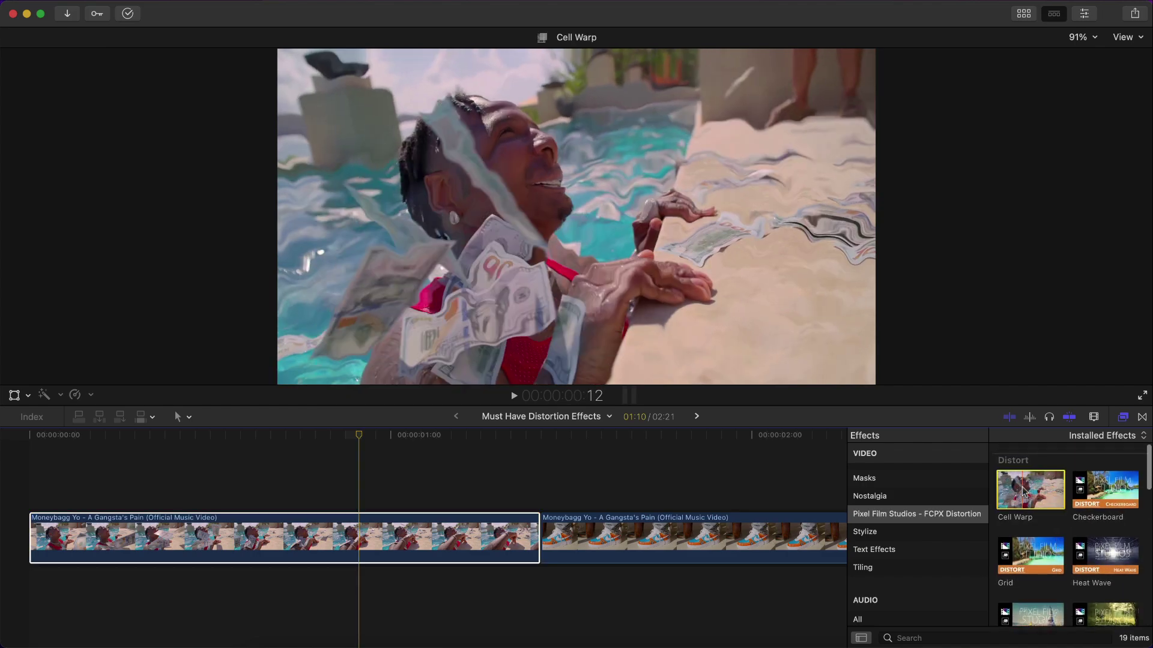
key("space")
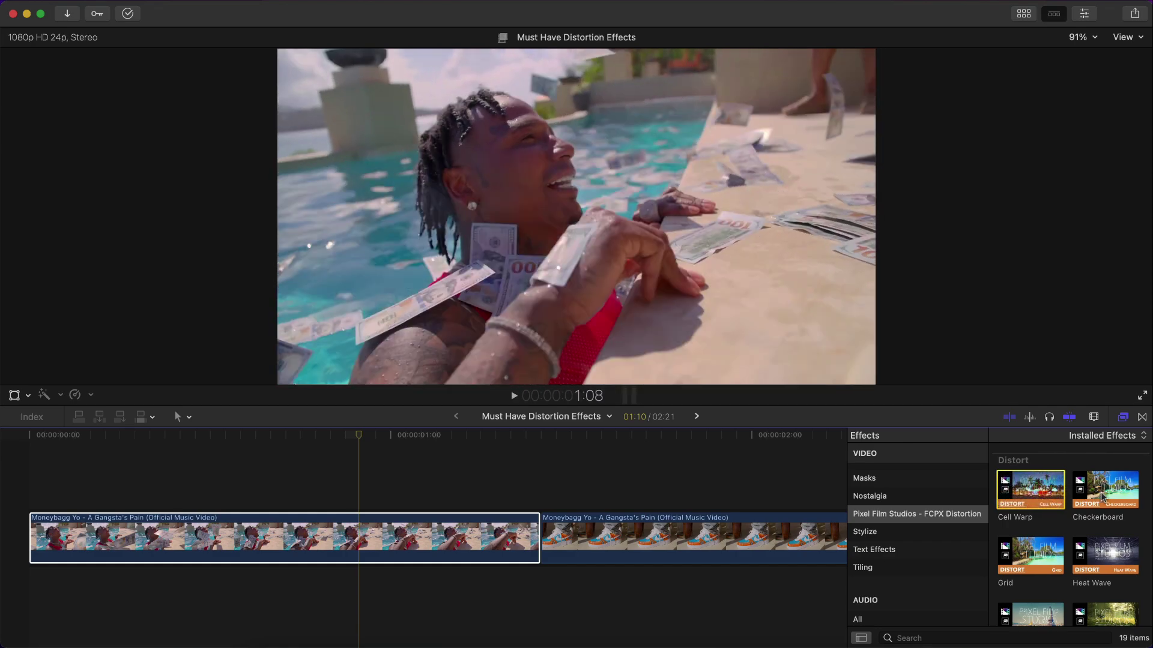
left_click(1079, 498)
key("space")
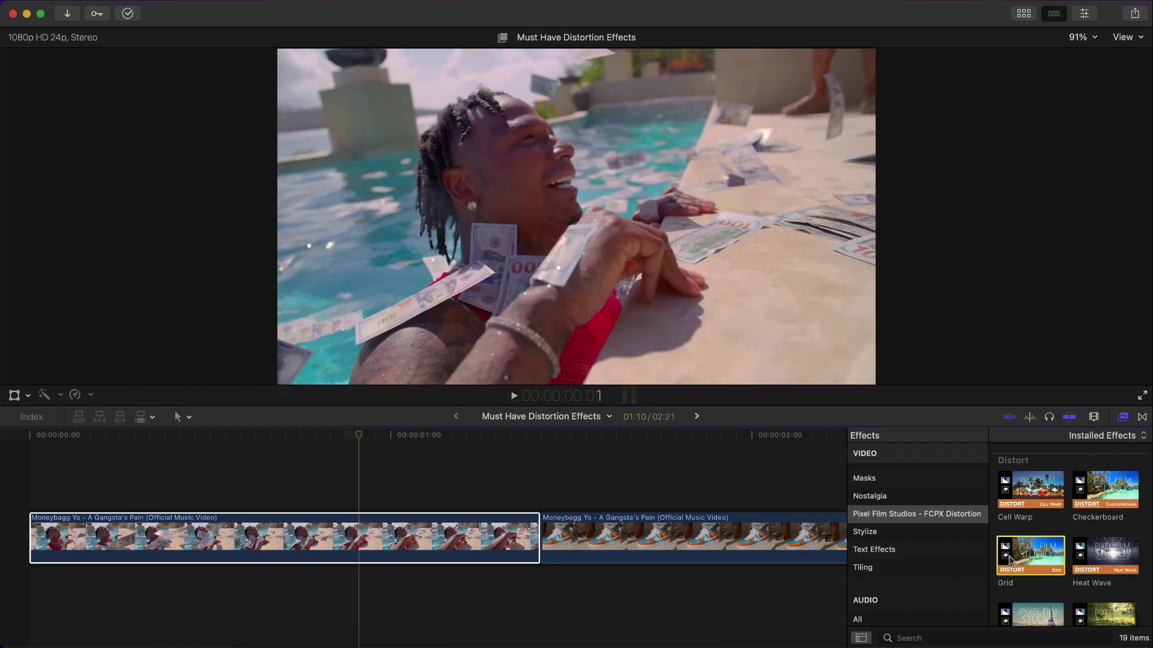
left_click(1000, 563)
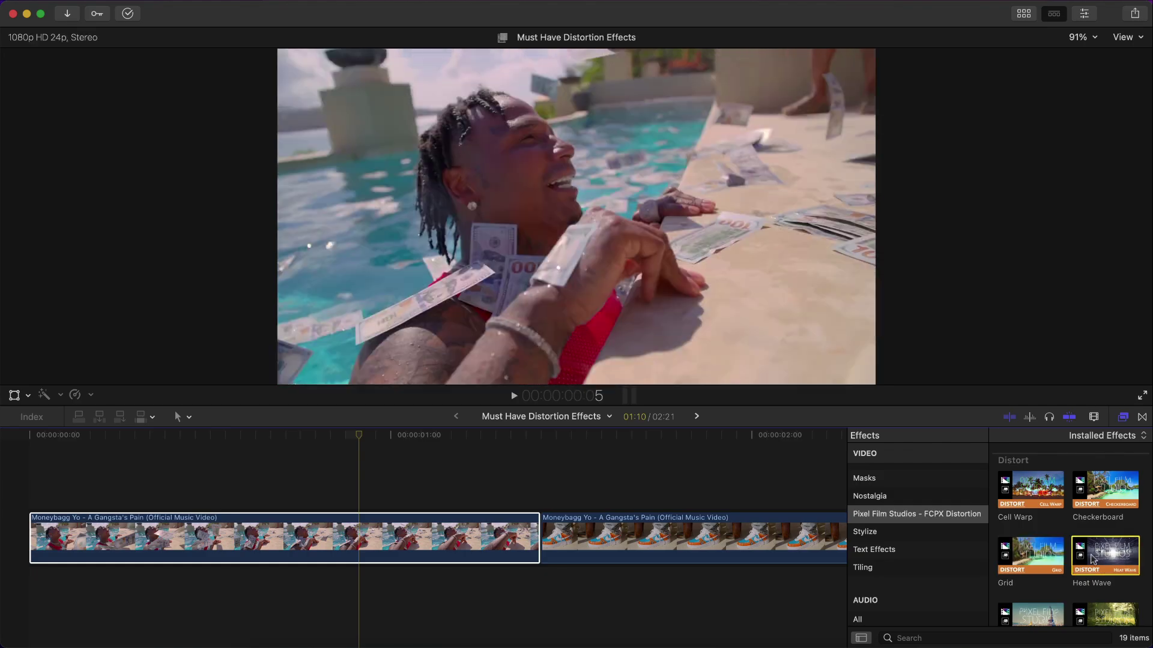
left_click(1084, 561)
scroll(1084, 561, "down", 3)
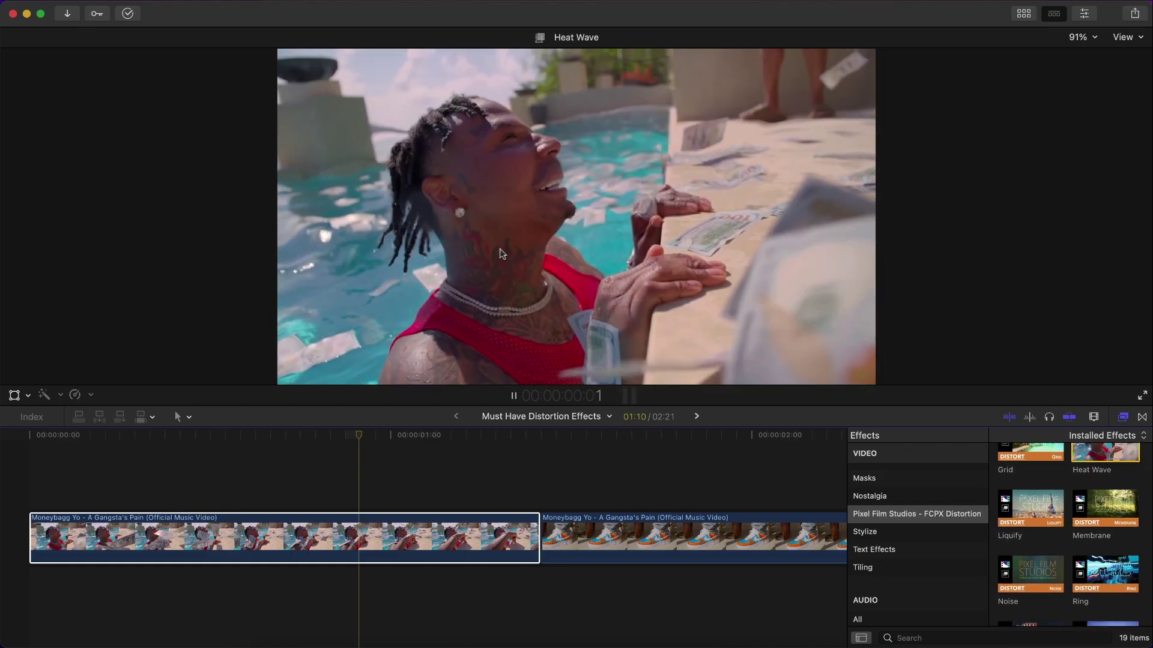
scroll(1064, 509, "down", 5)
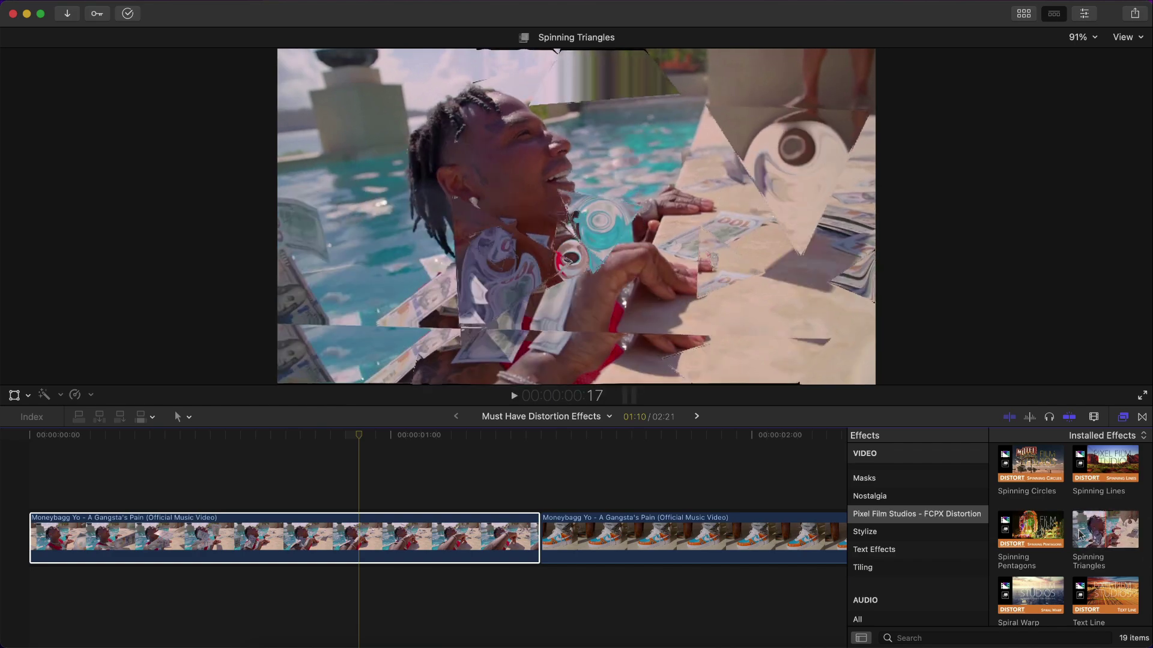
- Duplicate the first clip directly above itself in the timeline and apply the Draw Mask effect to the upper copy
scroll(1080, 535, "up", 3)
scroll(1081, 534, "up", 5)
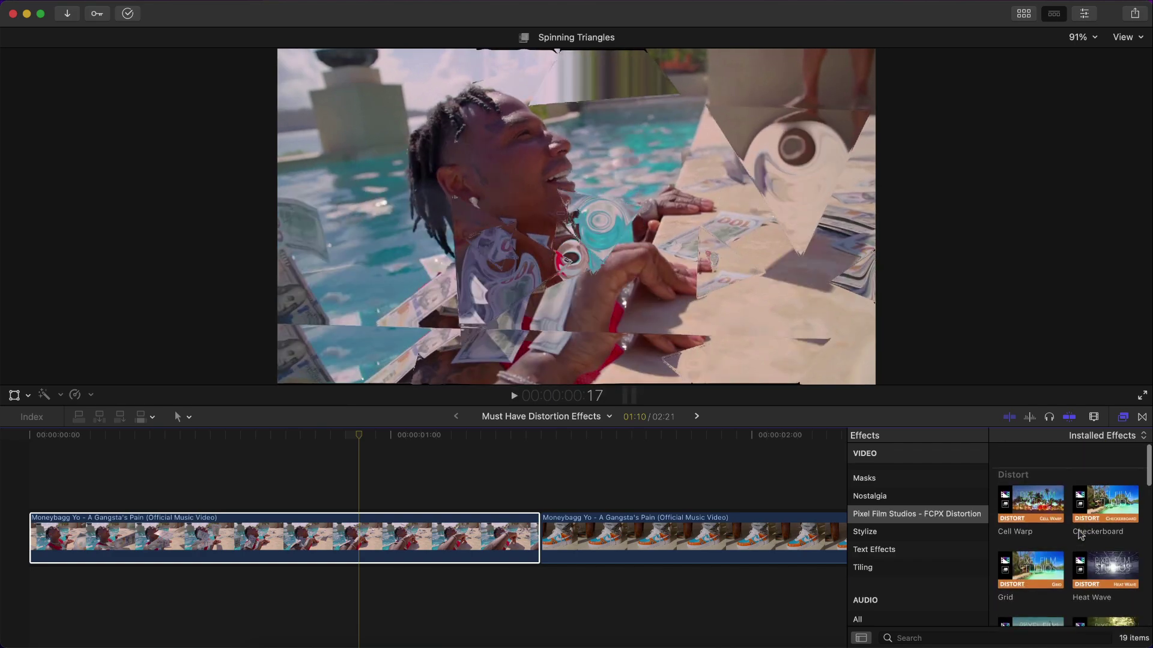
left_click_drag(1011, 480, 954, 470)
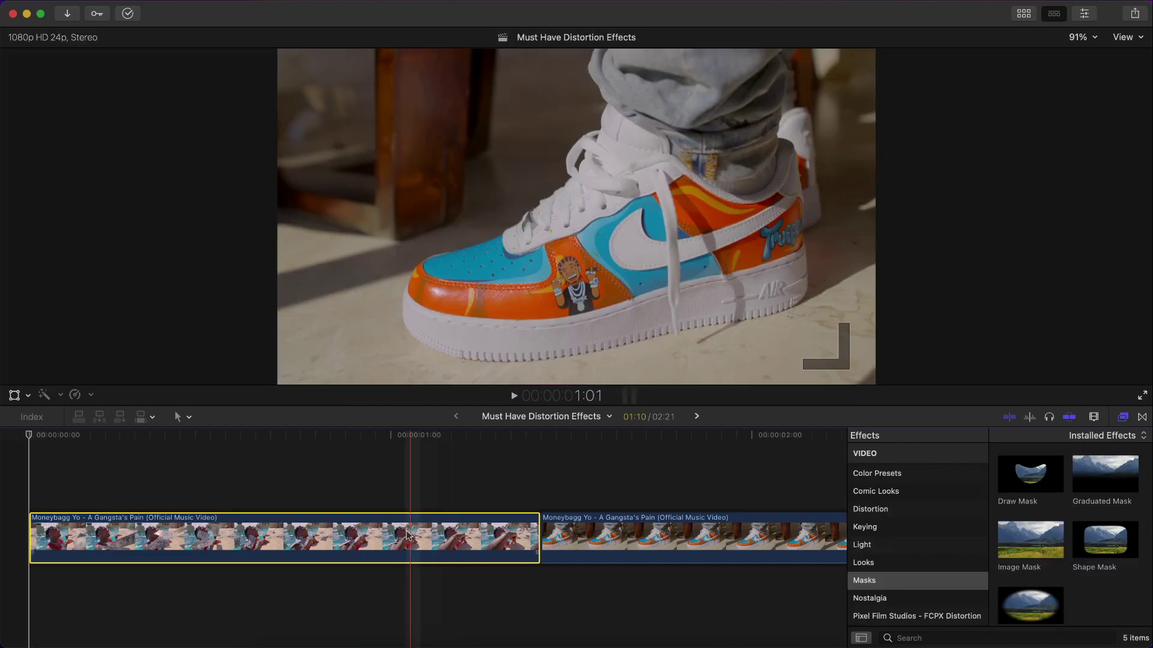
left_click_drag(407, 528, 408, 492)
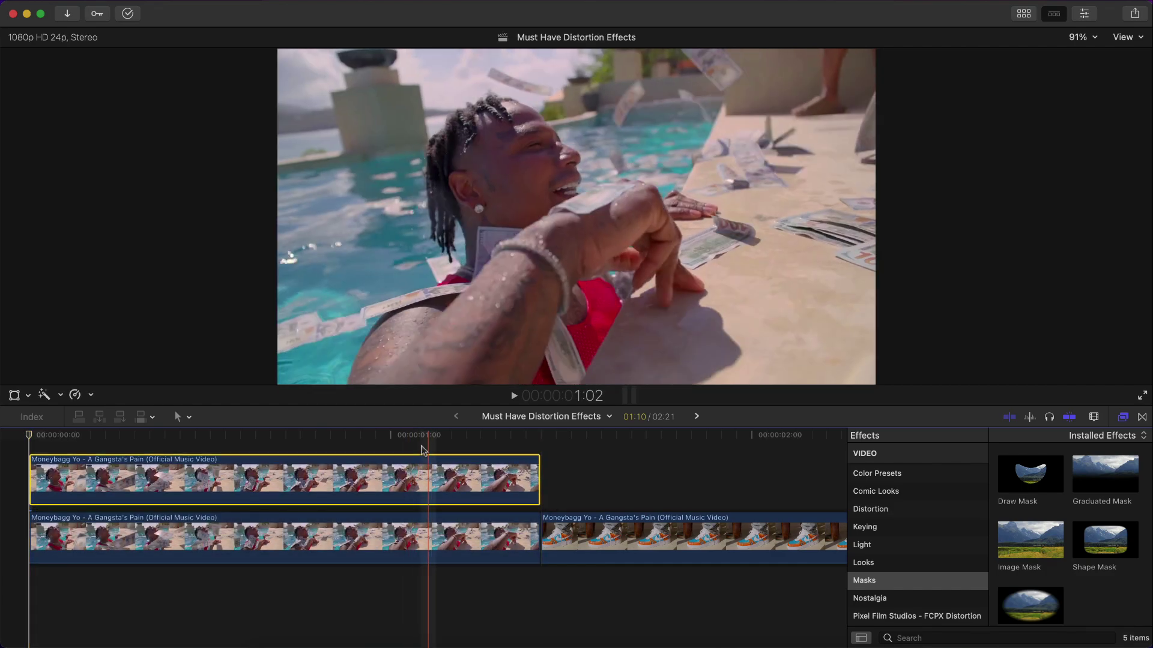
mouse_move(1023, 473)
left_mouse_down()
mouse_move(744, 424)
mouse_move(423, 474)
mouse_move(407, 441)
mouse_move(351, 478)
left_mouse_up()
left_click(1123, 419)
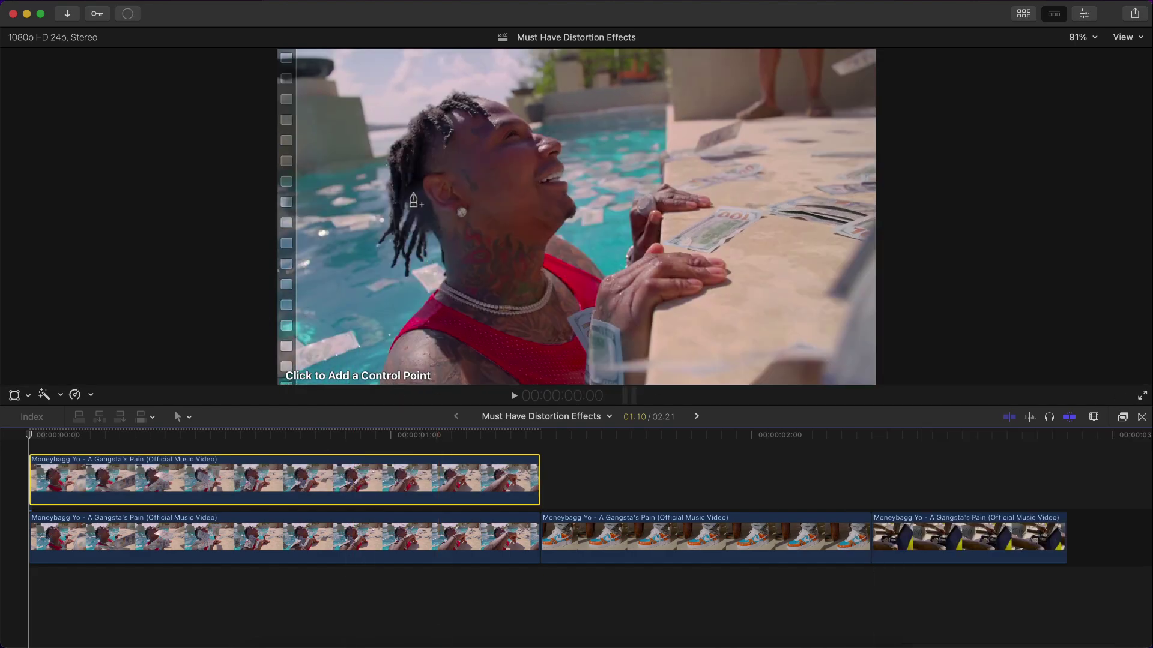
- Play through the upper clip, return to its first frame and outline the man and his arms with mask control points
key("space")
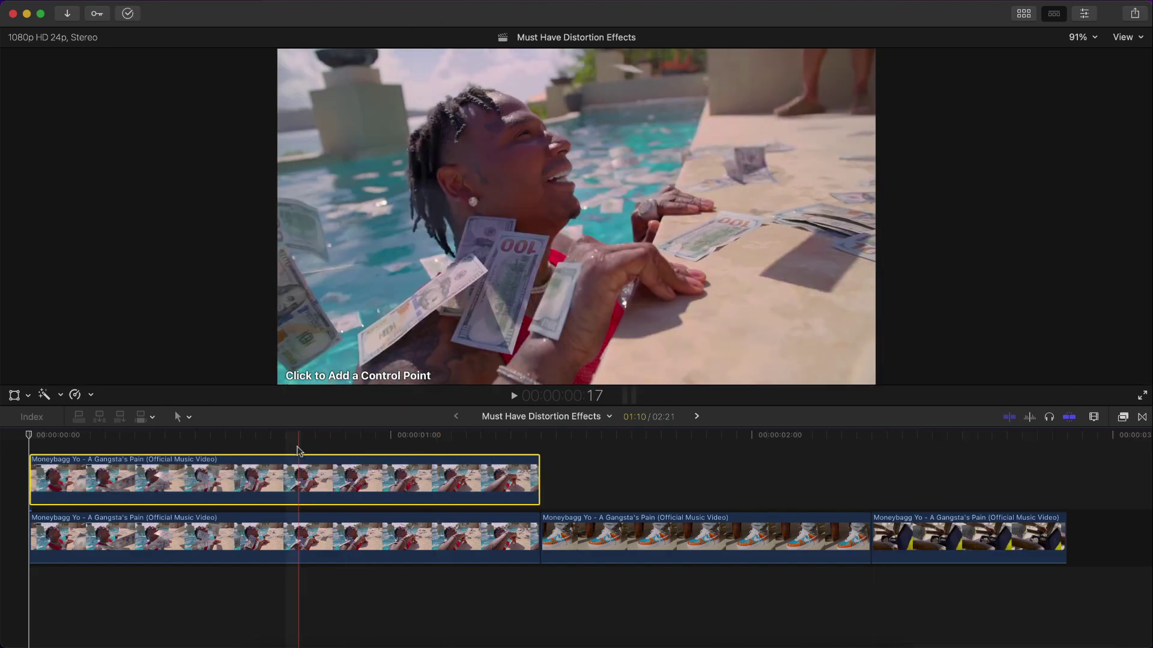
key("space")
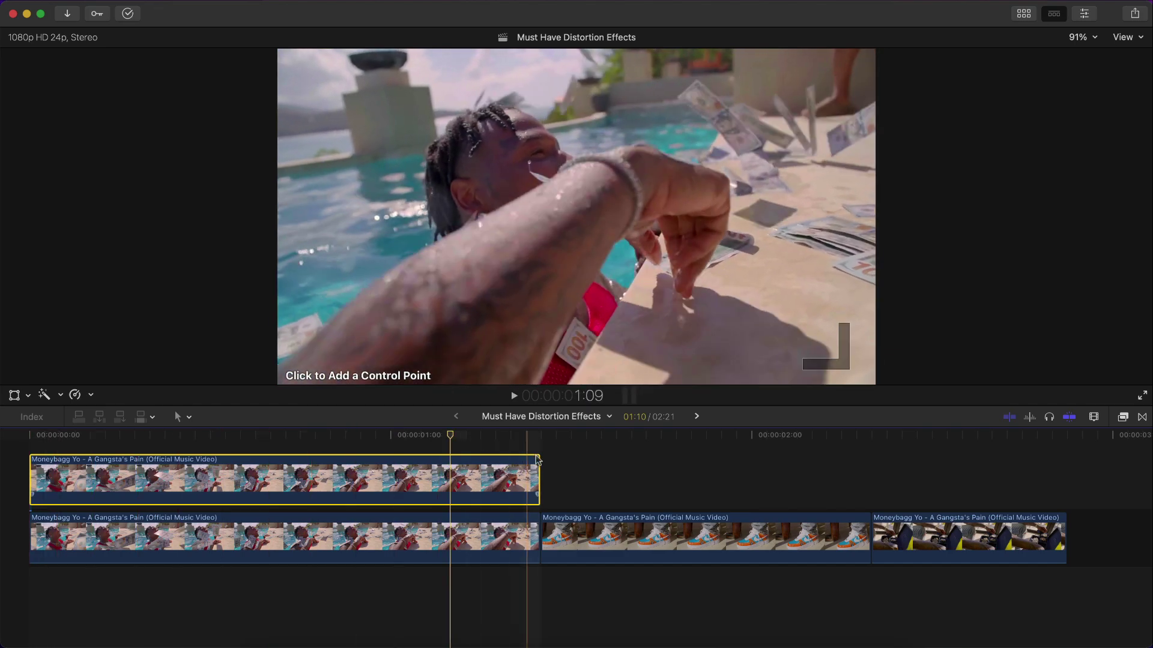
left_click(34, 442)
left_click(362, 382)
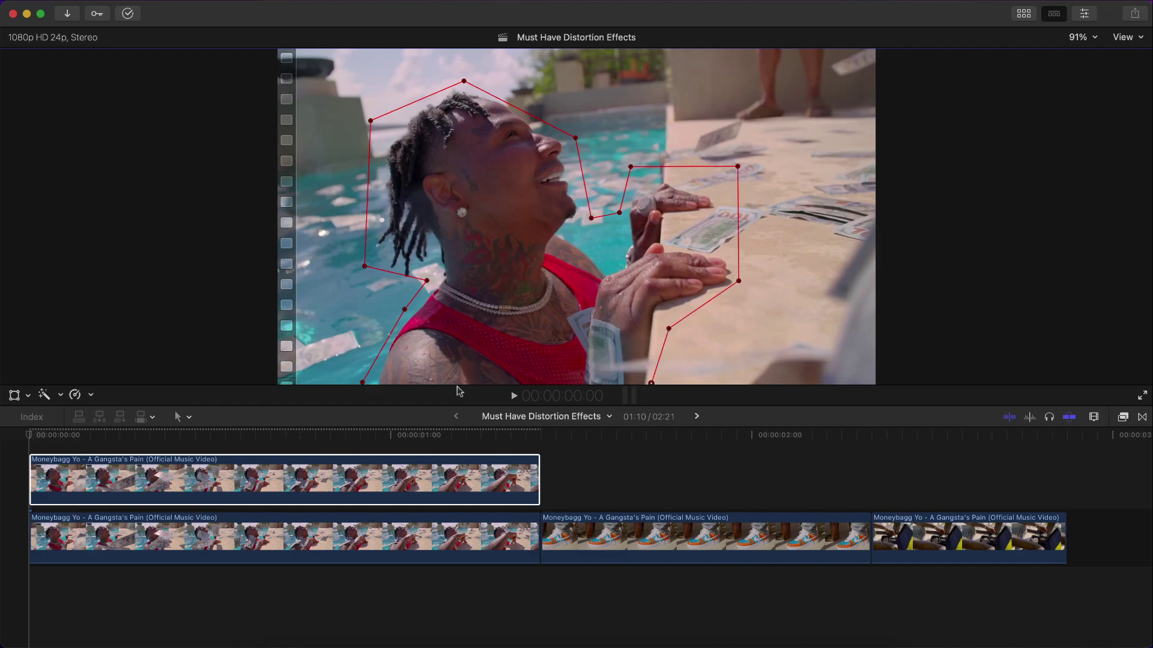
- Add a keyframe for the Draw Mask's Control Points at the upper clip's first frame and play forward to check the mask
left_click(1084, 13)
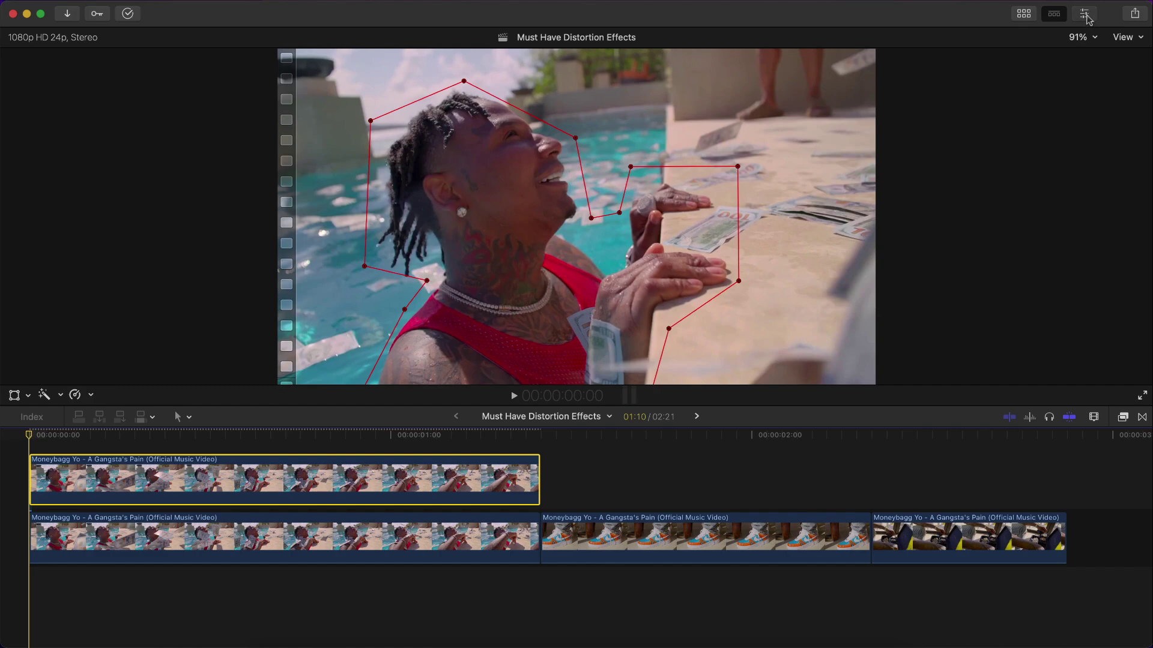
left_click(1001, 84)
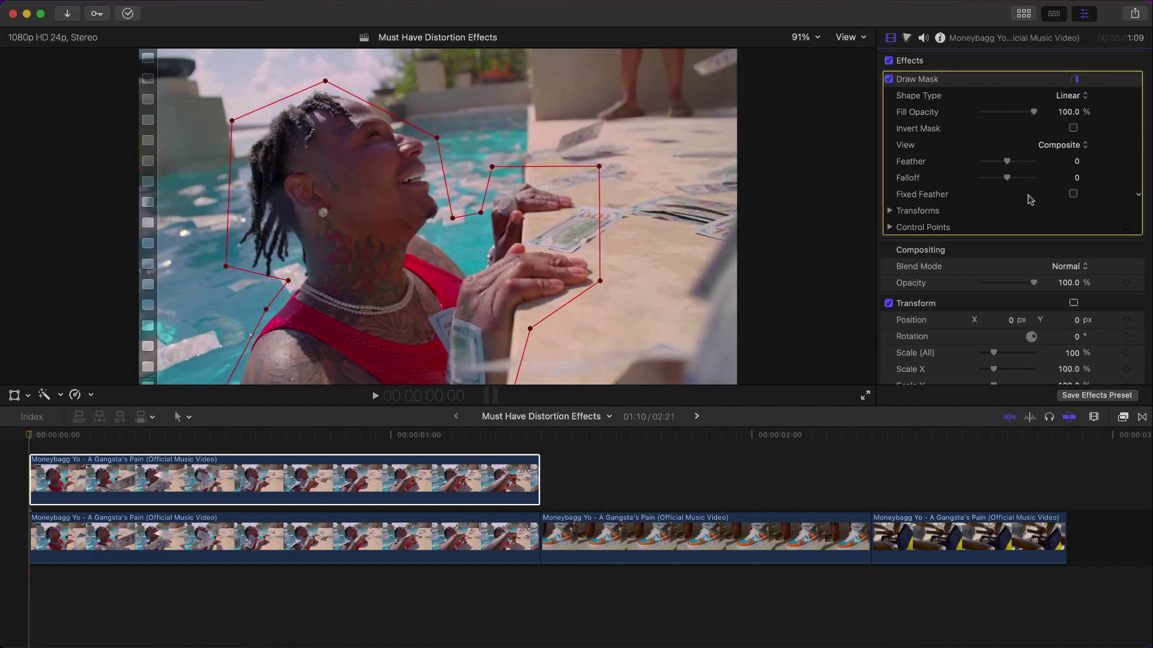
left_click(1126, 228)
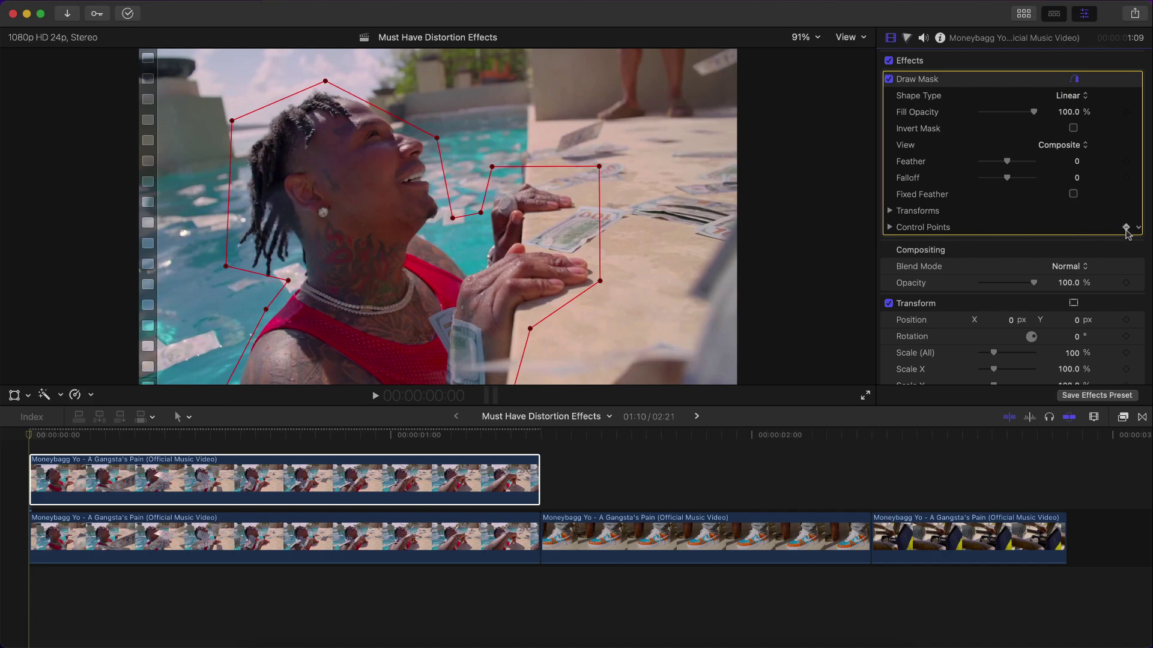
left_click(29, 435)
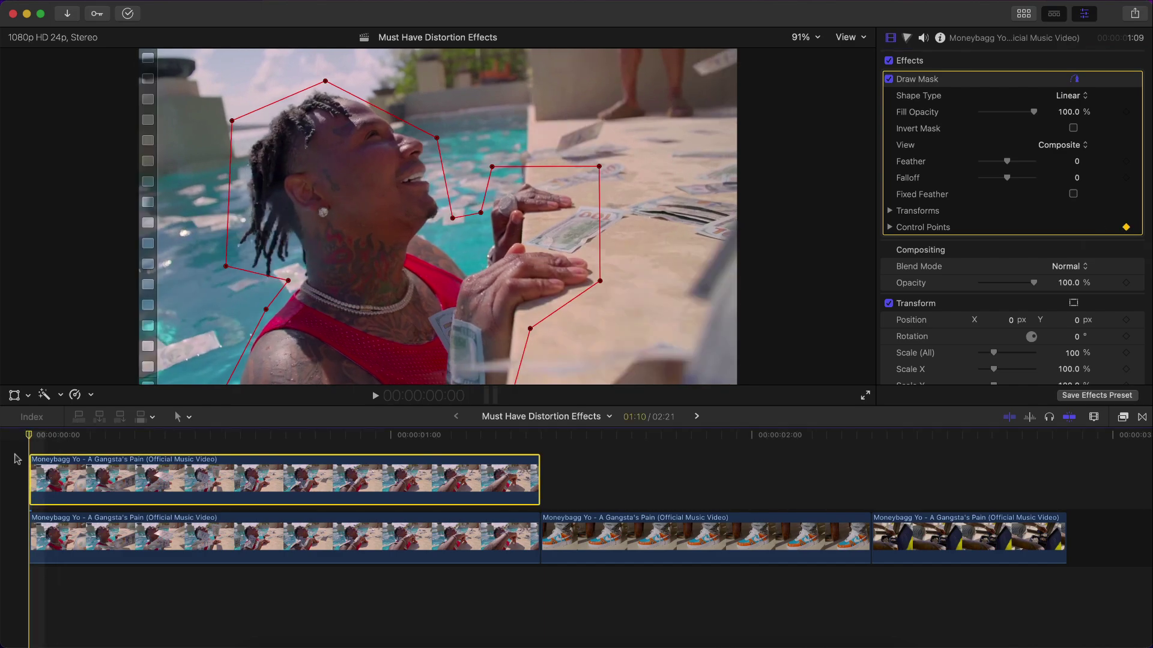
key("space")
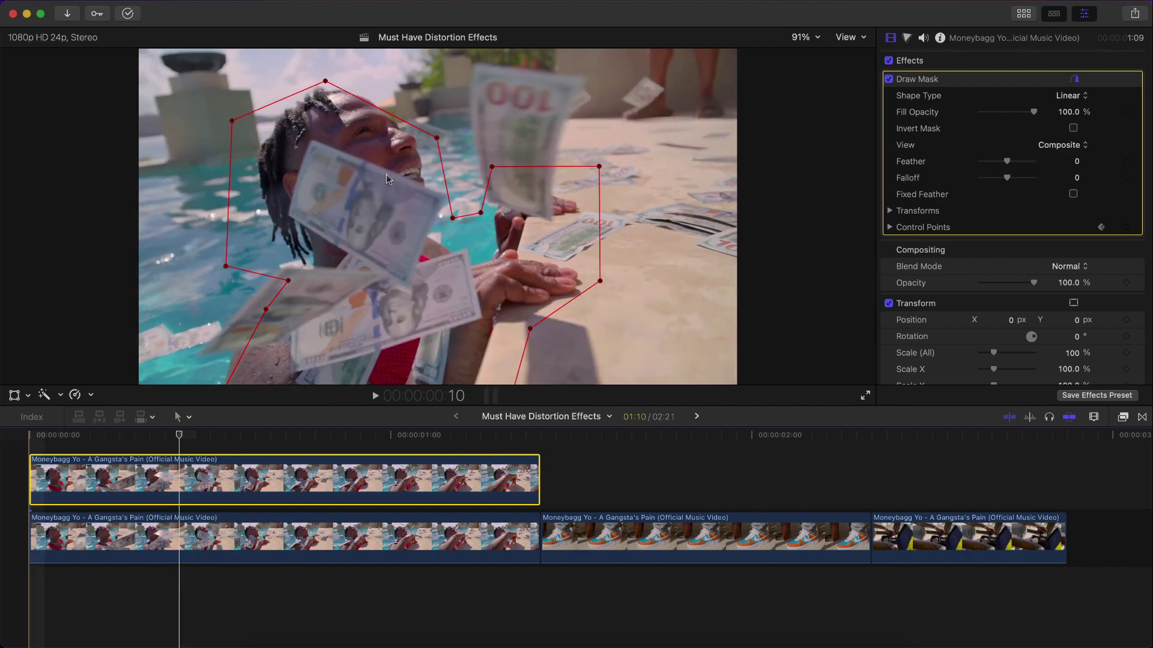
- Reshape the Draw Mask at frame 10 by moving its control points around the man's head, shoulder and hands
left_click_drag(266, 309, 228, 310)
left_click_drag(289, 280, 241, 197)
left_click_drag(235, 122, 237, 134)
left_click_drag(325, 81, 328, 67)
left_click_drag(437, 139, 434, 117)
left_click_drag(453, 218, 455, 219)
left_click_drag(599, 167, 590, 171)
left_click_drag(480, 212, 479, 219)
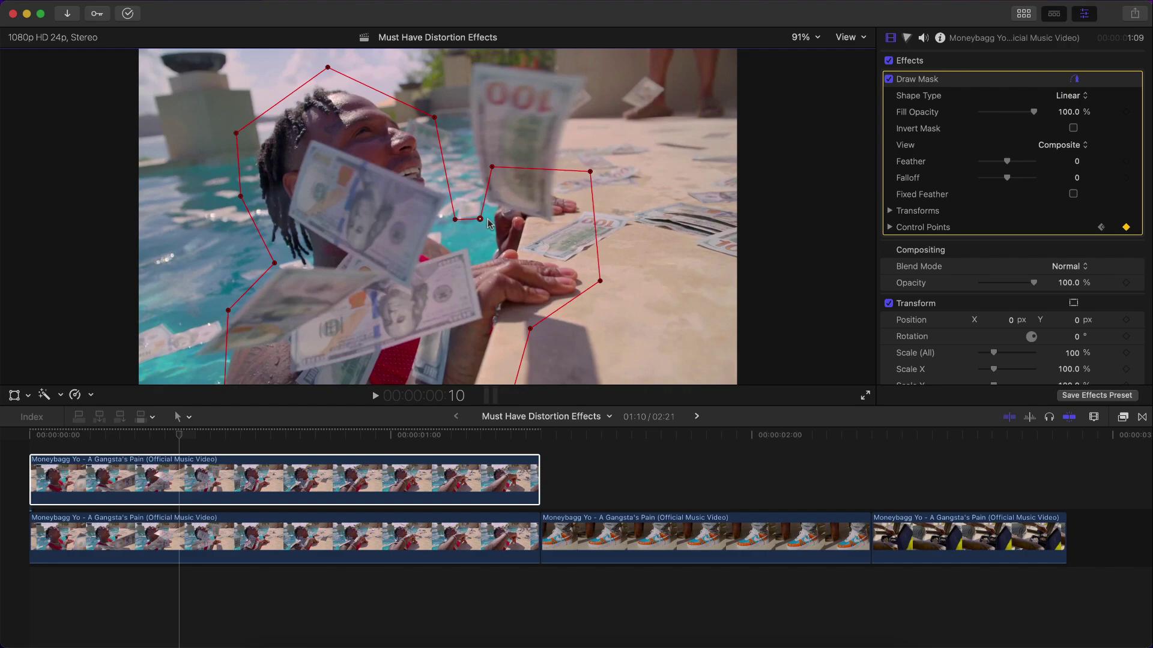
- Widen the mask around the man's shoulder at frame 20 and play the clip through to check it
key("shift+Right")
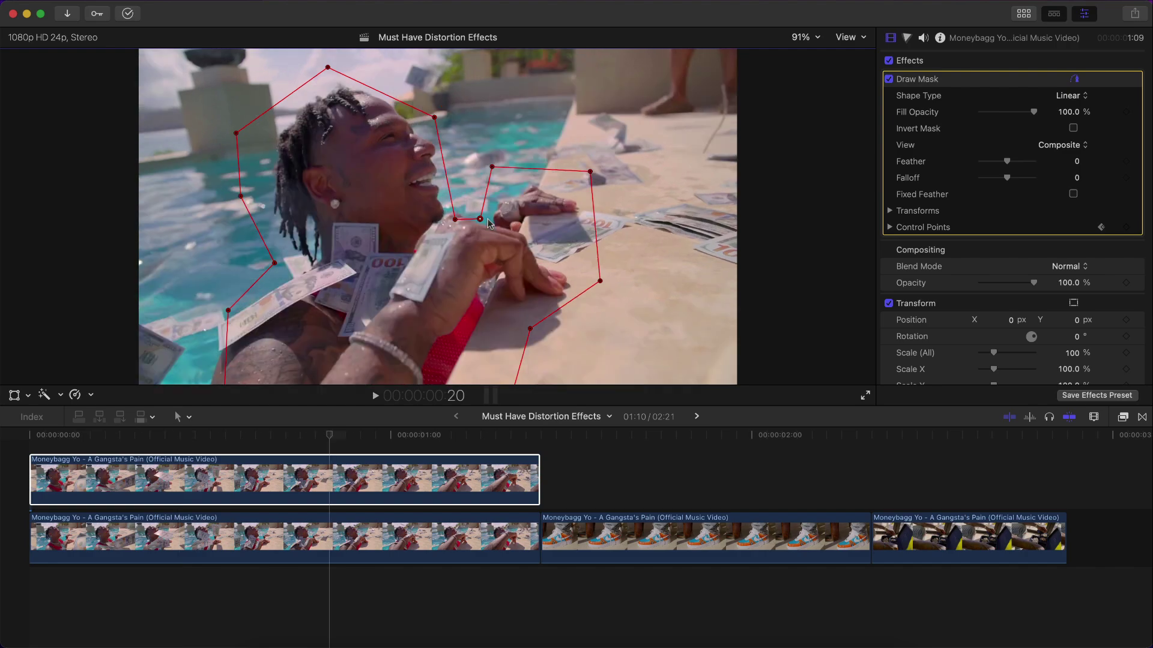
left_click_drag(228, 378, 205, 377)
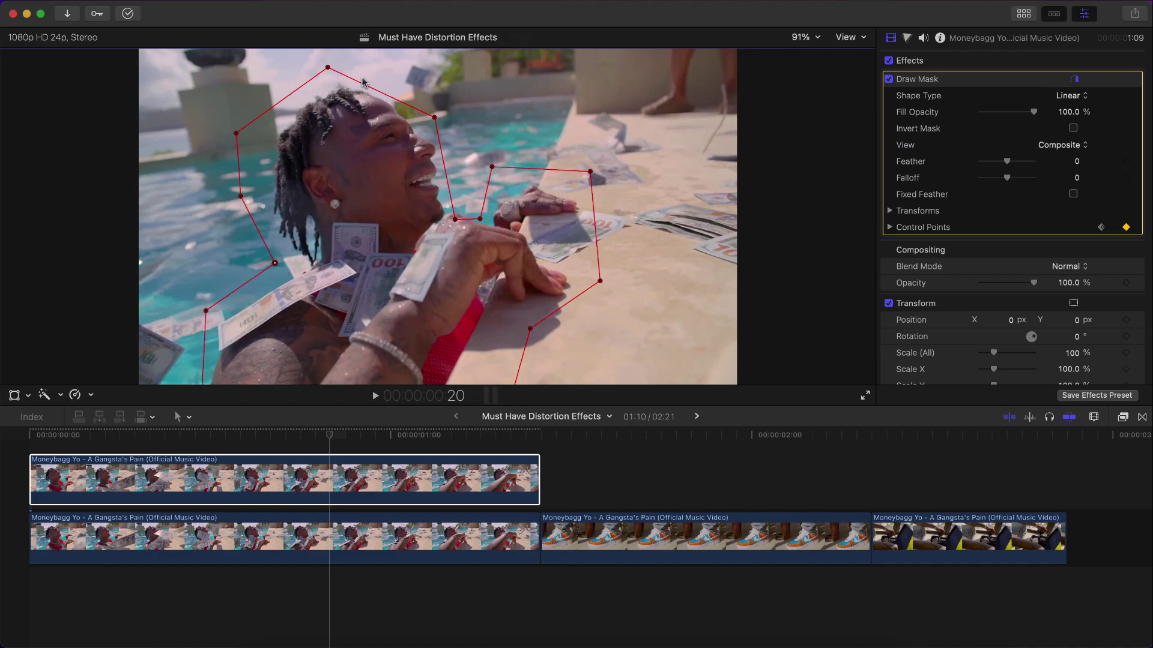
key("space")
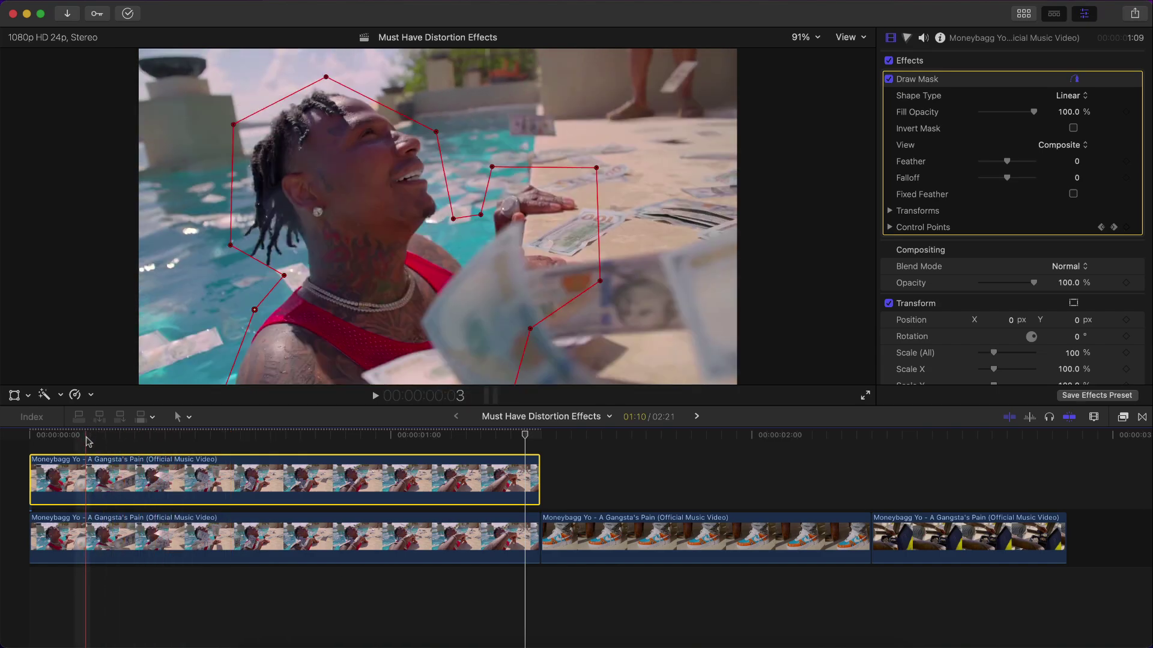
key("Home")
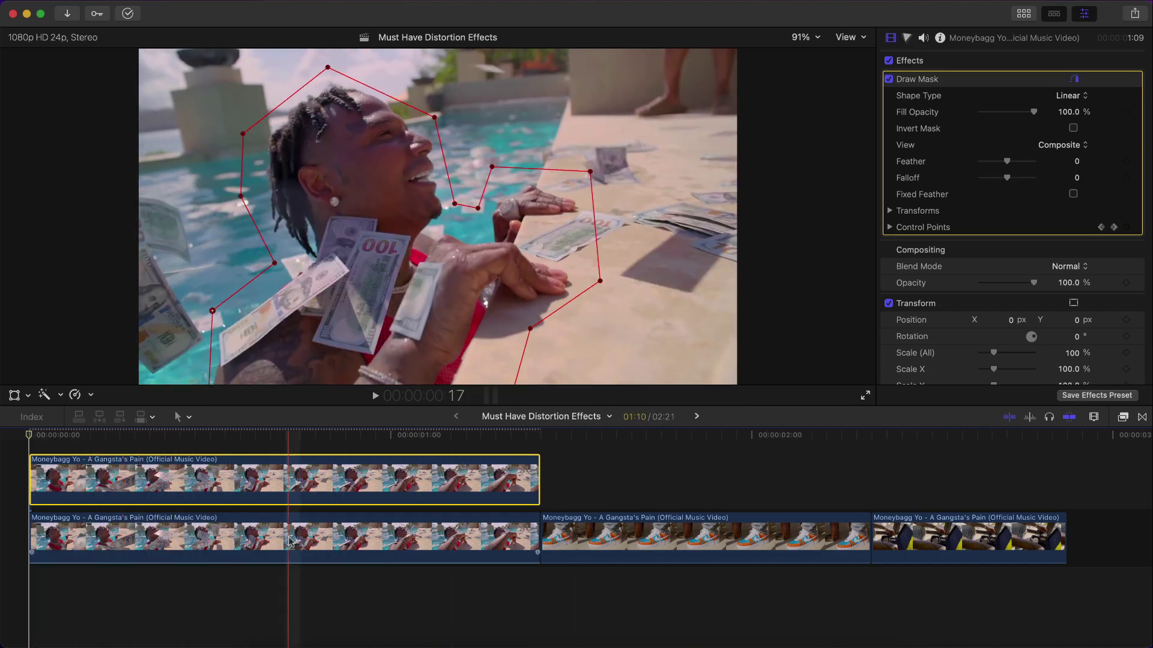
- Apply the Cell Warp effect from Pixel Film Studios - FCPX Distortion to the lower copy of the first clip
left_click(273, 540)
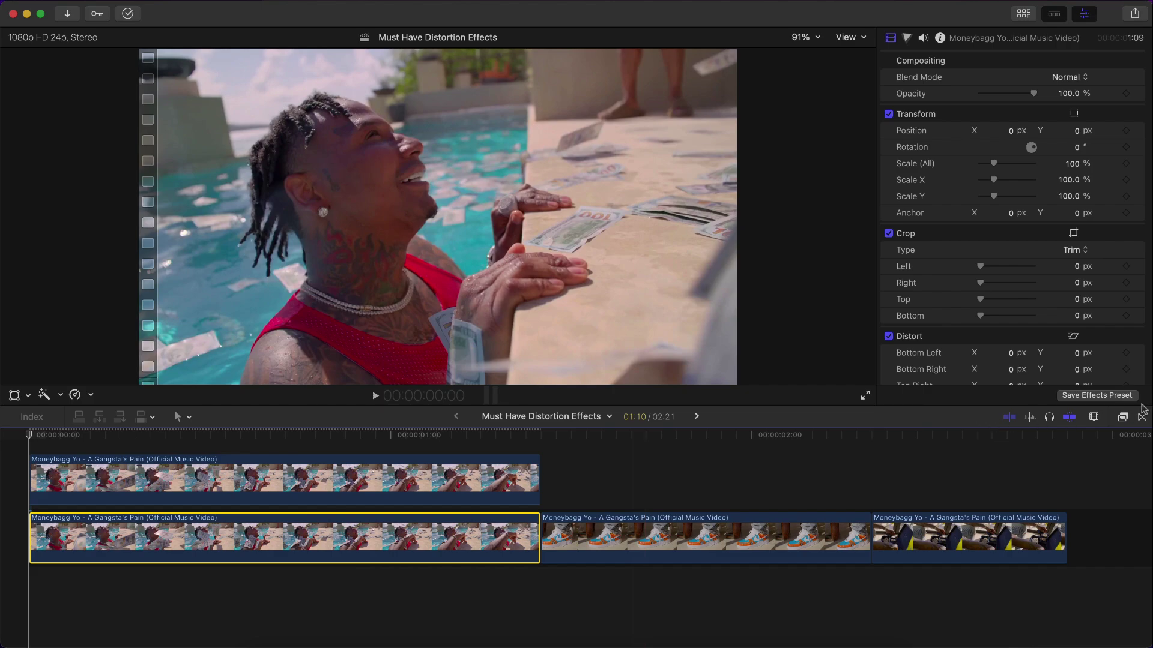
left_click(1123, 417)
scroll(878, 547, "down", 3)
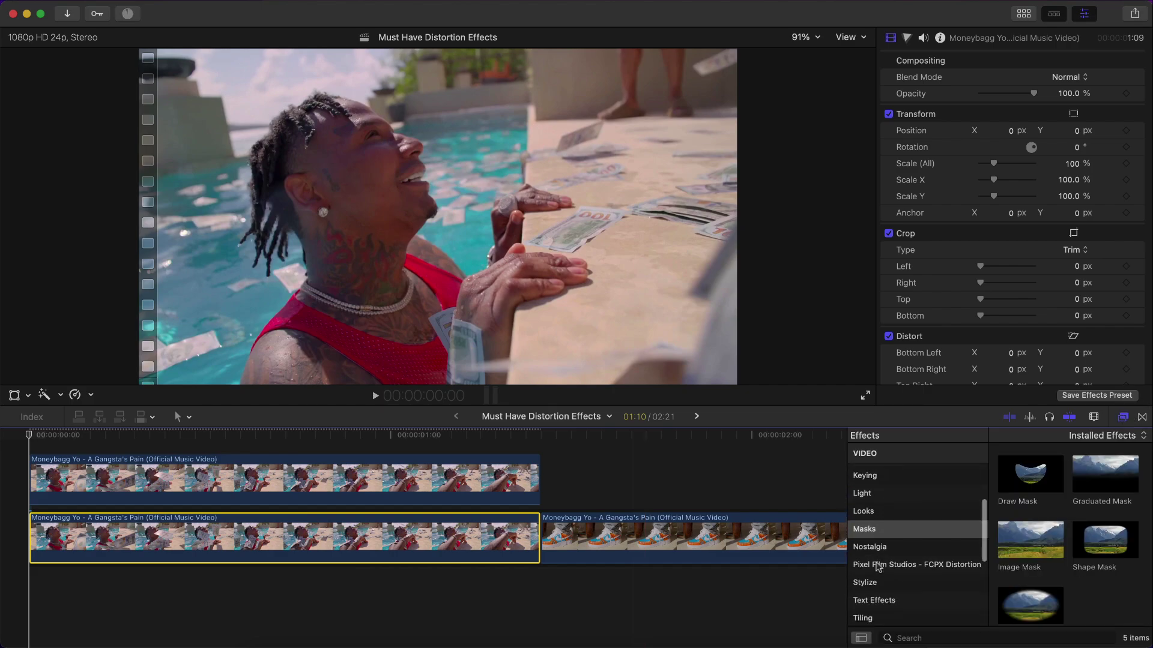
left_click(943, 559)
scroll(940, 569, "down", 1)
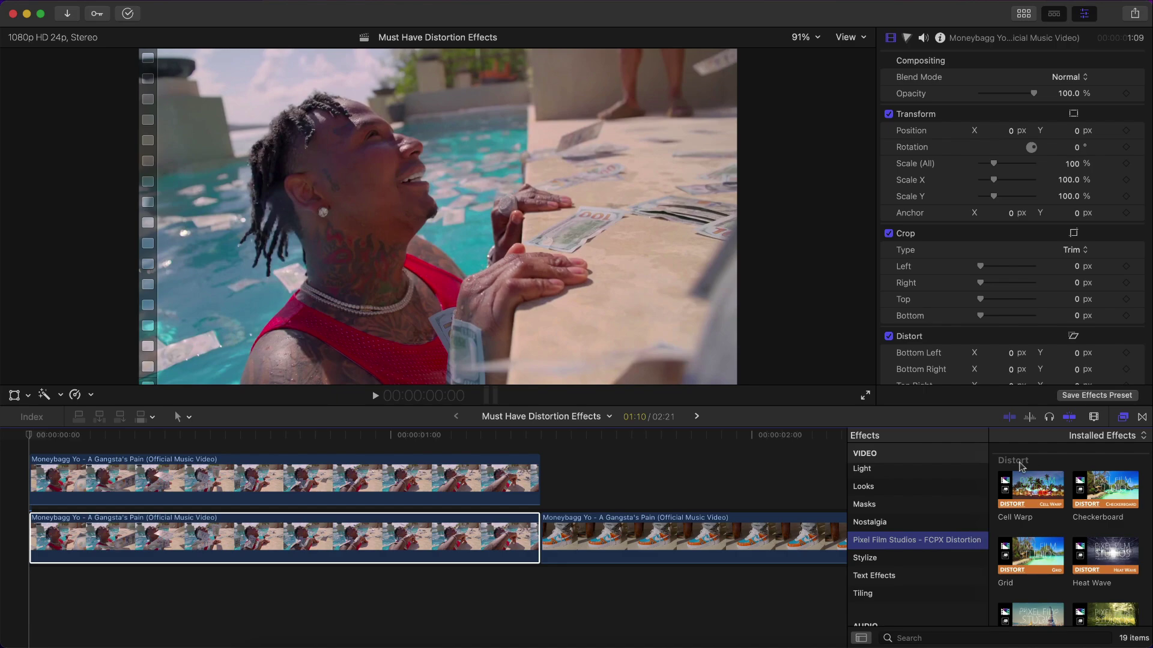
left_click_drag(1021, 481, 367, 543)
- Check the warp around the masked man near the start of the clip, comparing the upper and lower copies
left_click(209, 480)
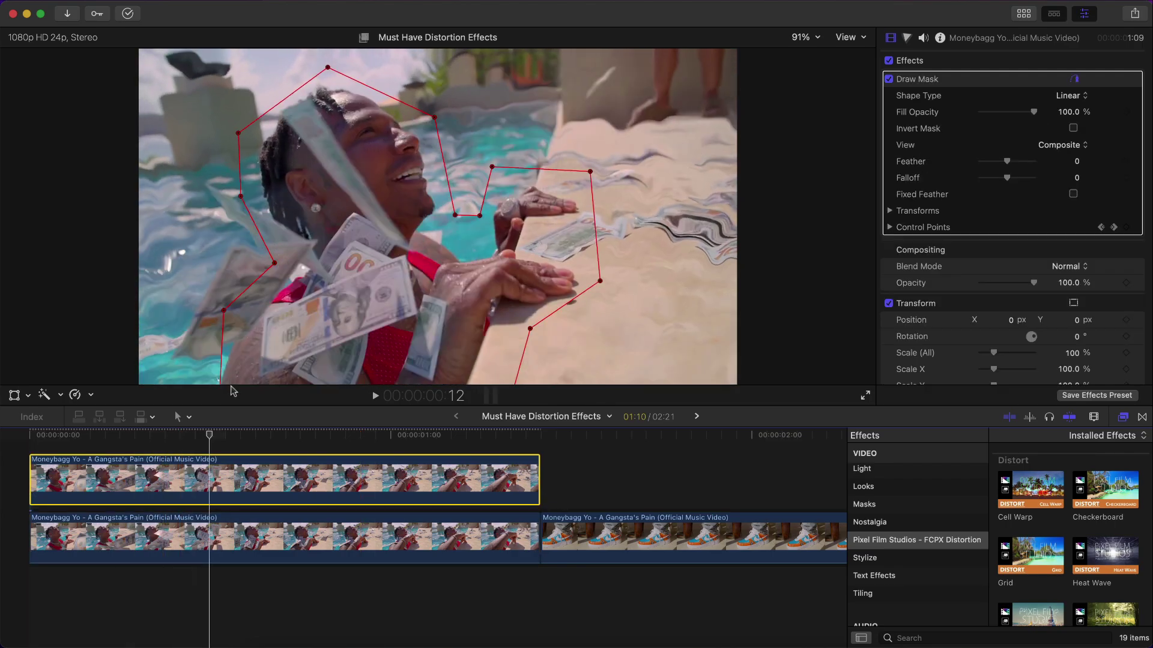
left_click_drag(234, 435, 78, 447)
left_click(102, 546)
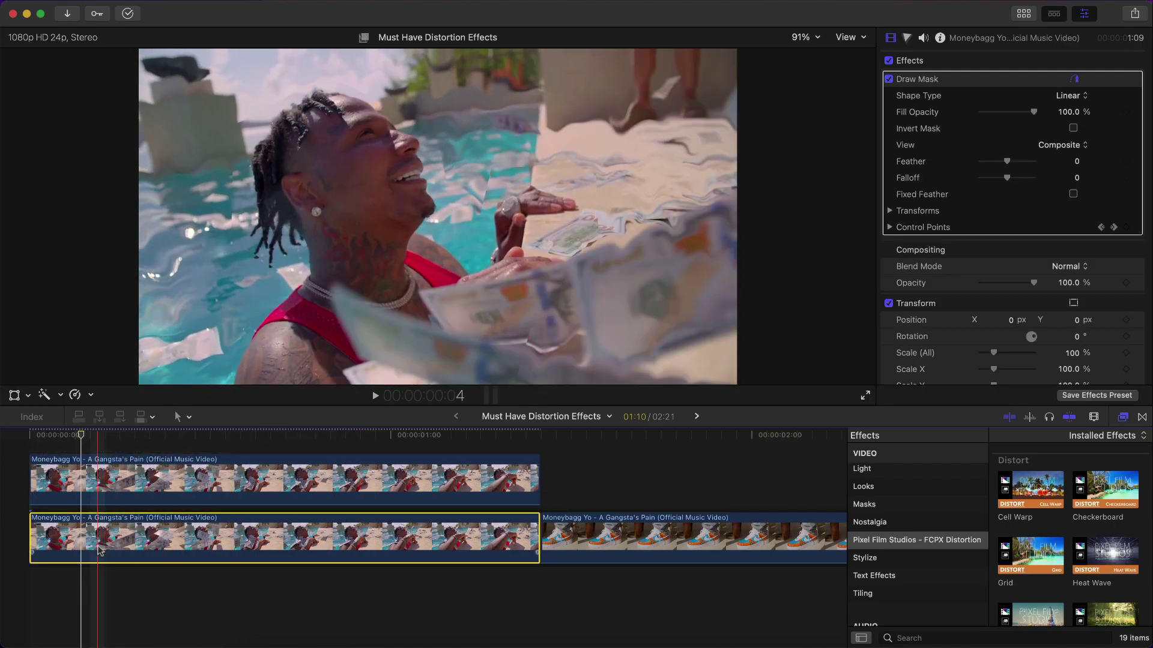
left_click(137, 474)
left_click(320, 185)
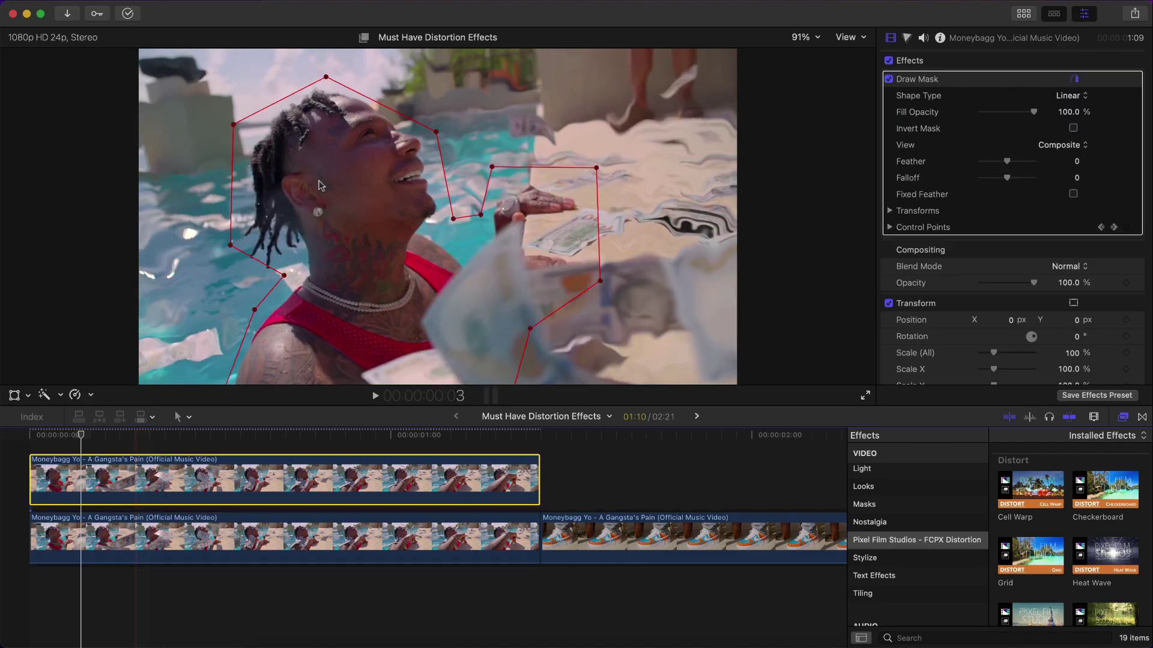
- Set the Draw Mask's Feather to 69 on the upper clip and play back the softened mask edge
left_click(944, 238)
key("Tab")
left_click(963, 274)
left_click(954, 84)
mouse_move(1009, 165)
left_mouse_down()
mouse_move(992, 167)
mouse_move(1037, 167)
mouse_move(986, 168)
left_mouse_up()
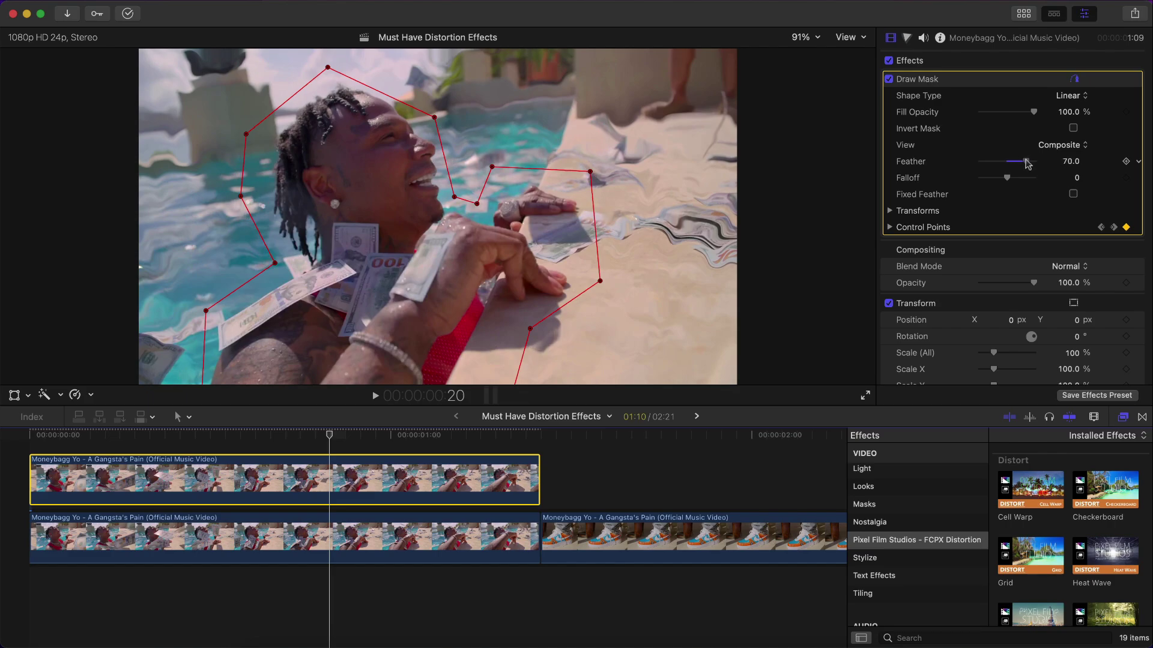
key("space")
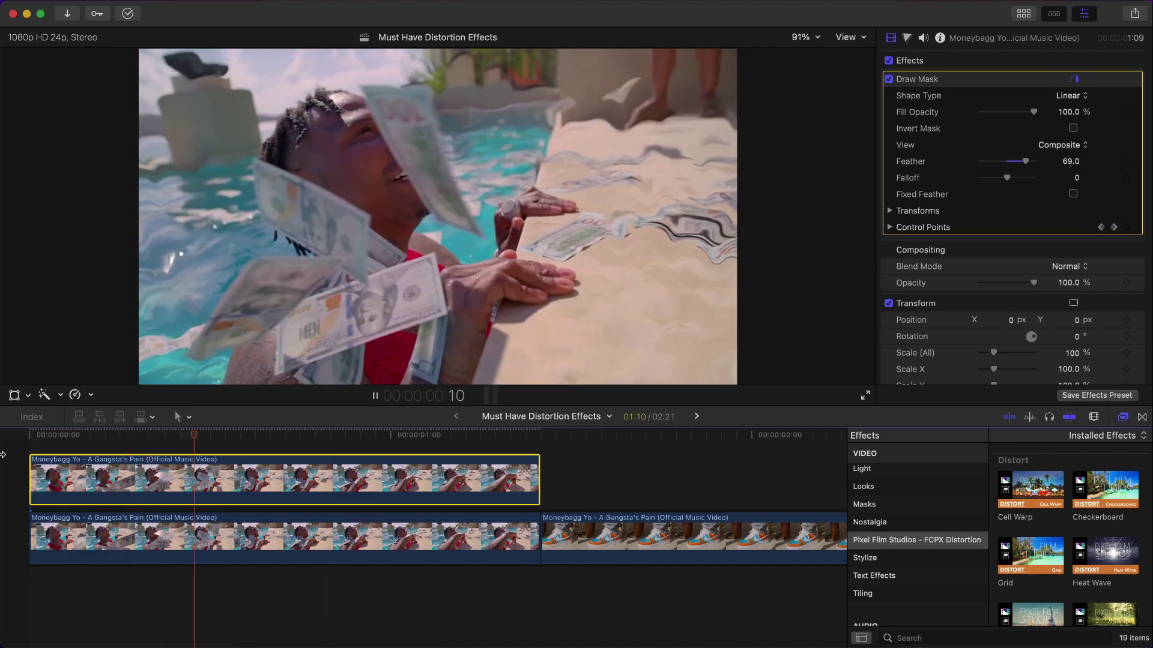
key("space")
left_click_drag(521, 437, 86, 477)
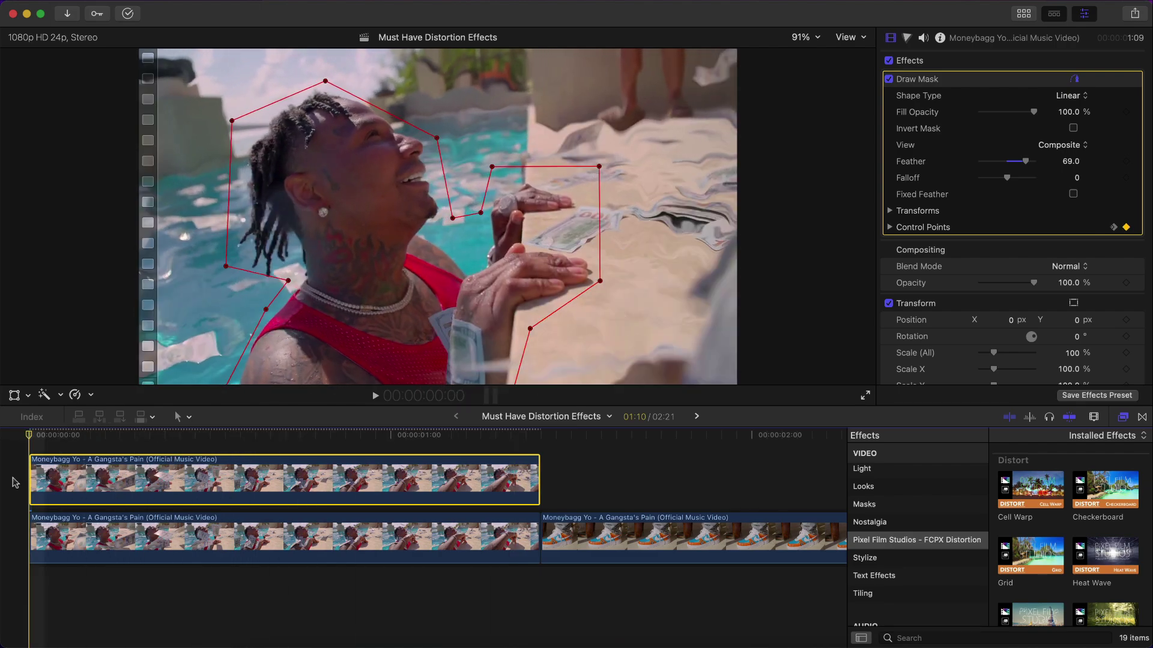
- Examine the Cell Warp controls on the lower clip and try out the Overall Mix
left_click(49, 538)
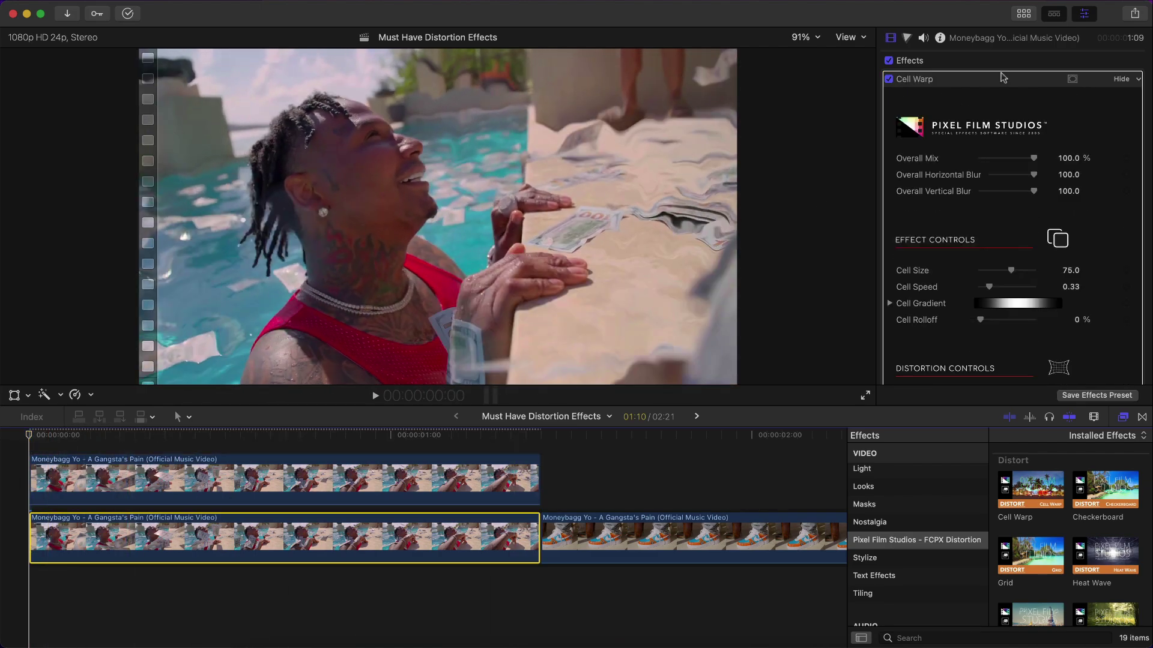
left_click(925, 84)
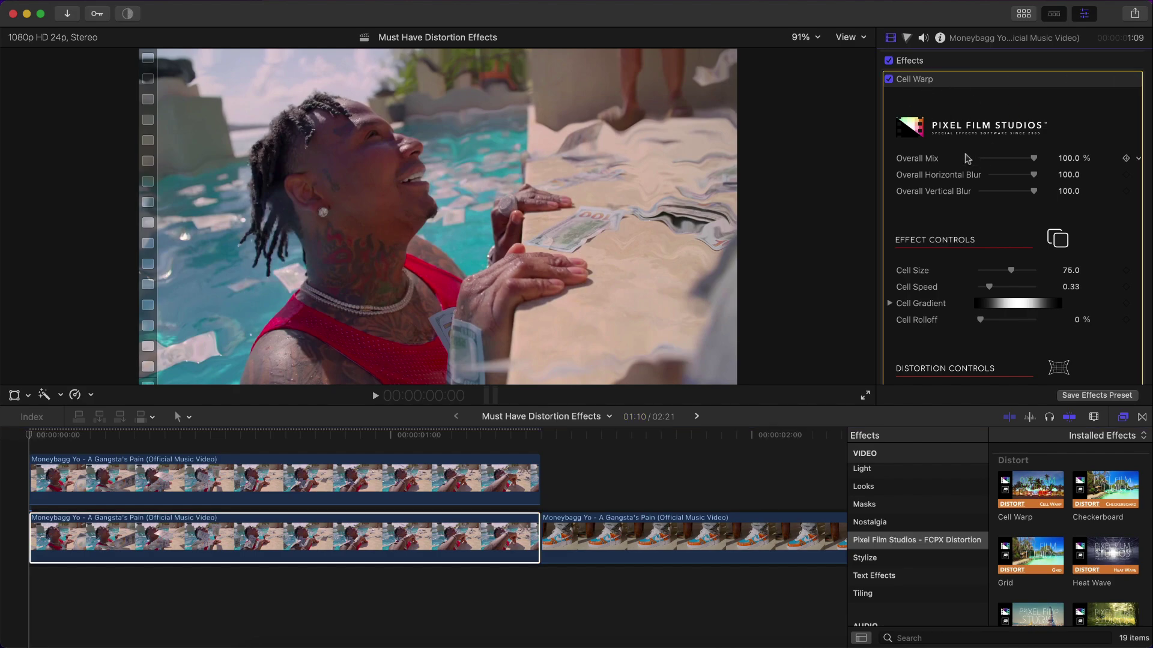
scroll(967, 157, "down", 8)
scroll(960, 159, "up", 8)
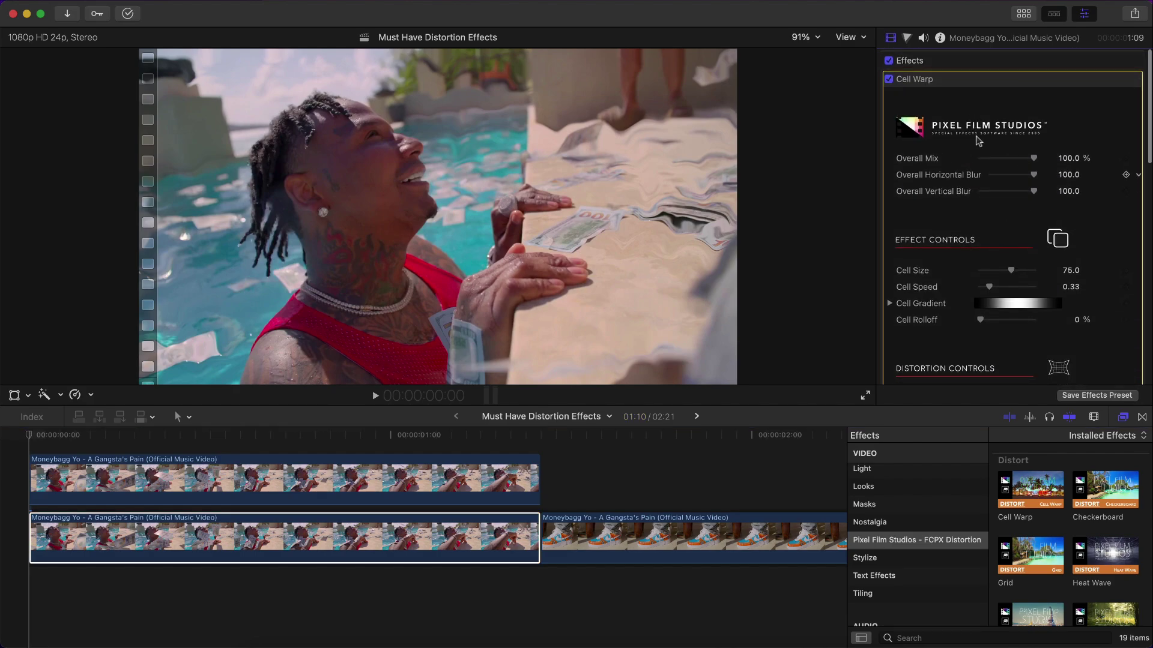
left_click_drag(984, 159, 1052, 165)
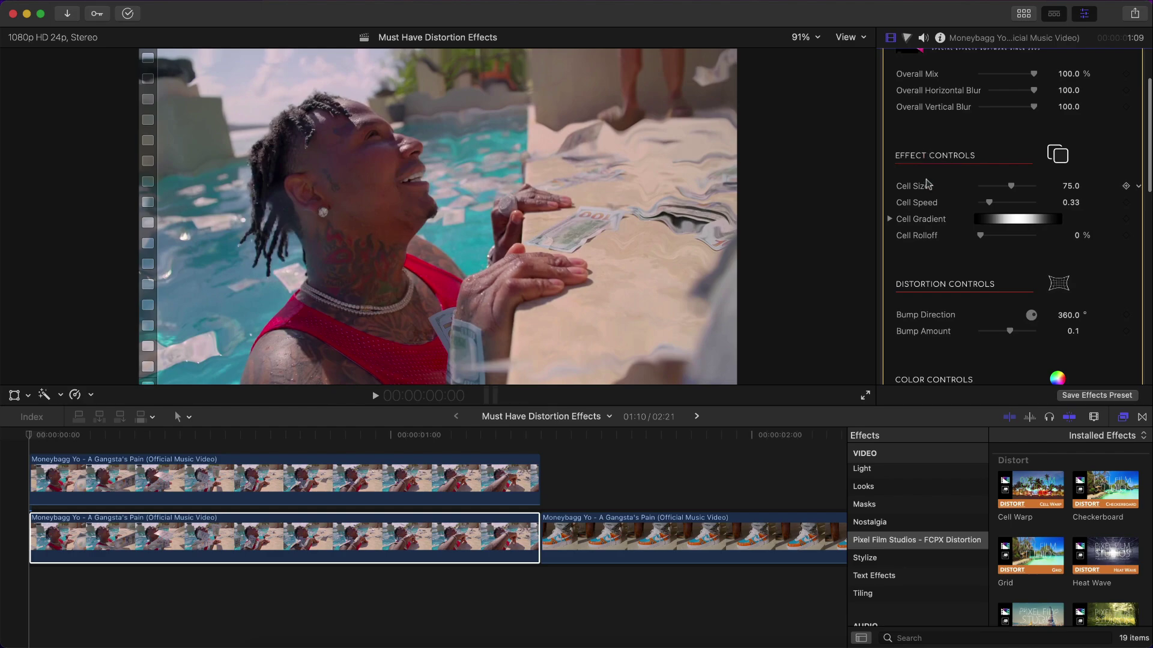
- Try a Cell Size of 118 in Cell Warp, play the result and reset the parameter
mouse_move(1013, 188)
left_mouse_down()
mouse_move(985, 187)
mouse_move(1030, 188)
left_mouse_up()
key("space")
key("space")
key("space")
key("space")
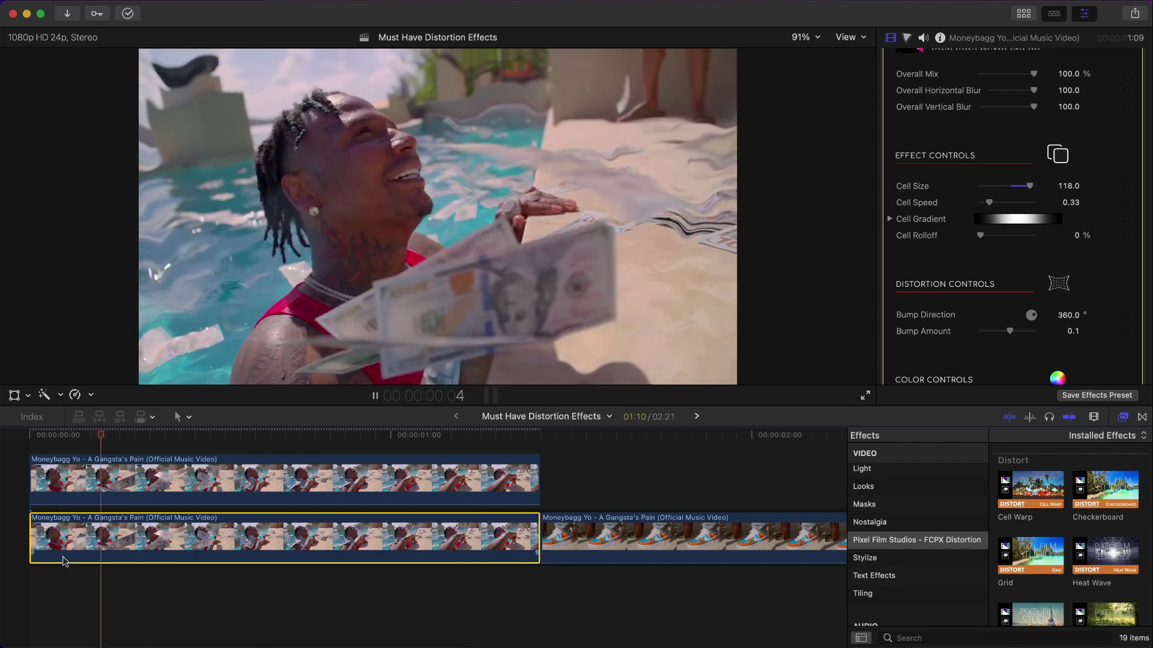
key("space")
left_click(1135, 187)
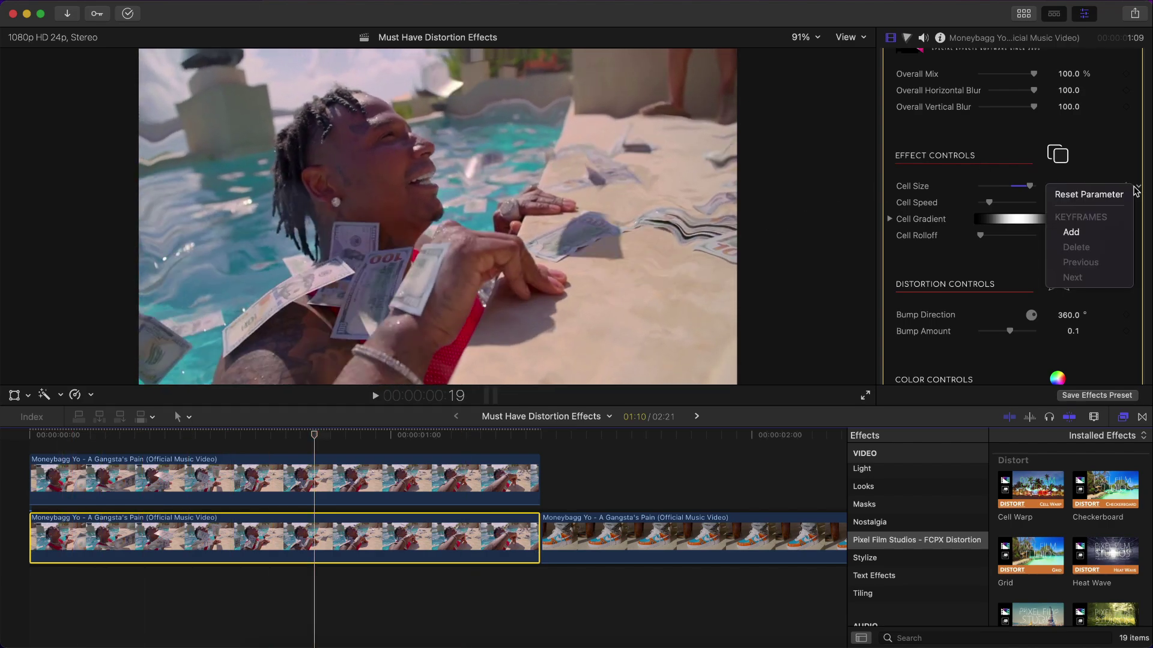
left_click(1115, 195)
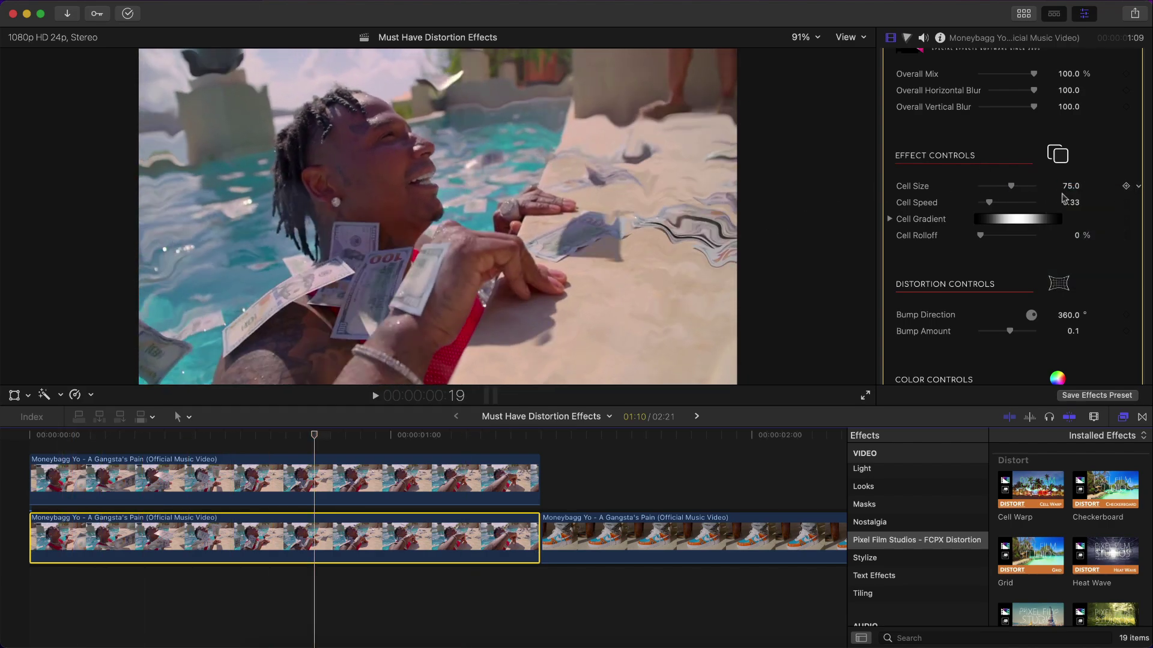
- Try Cell Speeds of 1.79 and 0.82 with playback, and return the speed to 0.33
left_click_drag(991, 202, 1028, 203)
key("space")
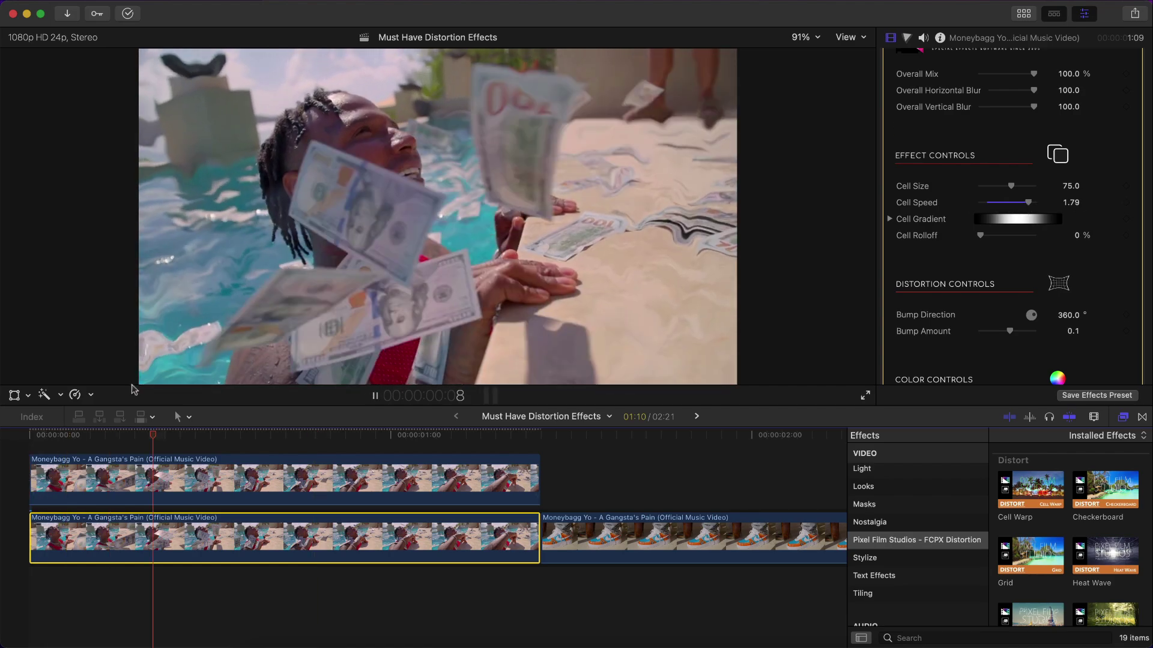
left_click_drag(1033, 202, 1002, 202)
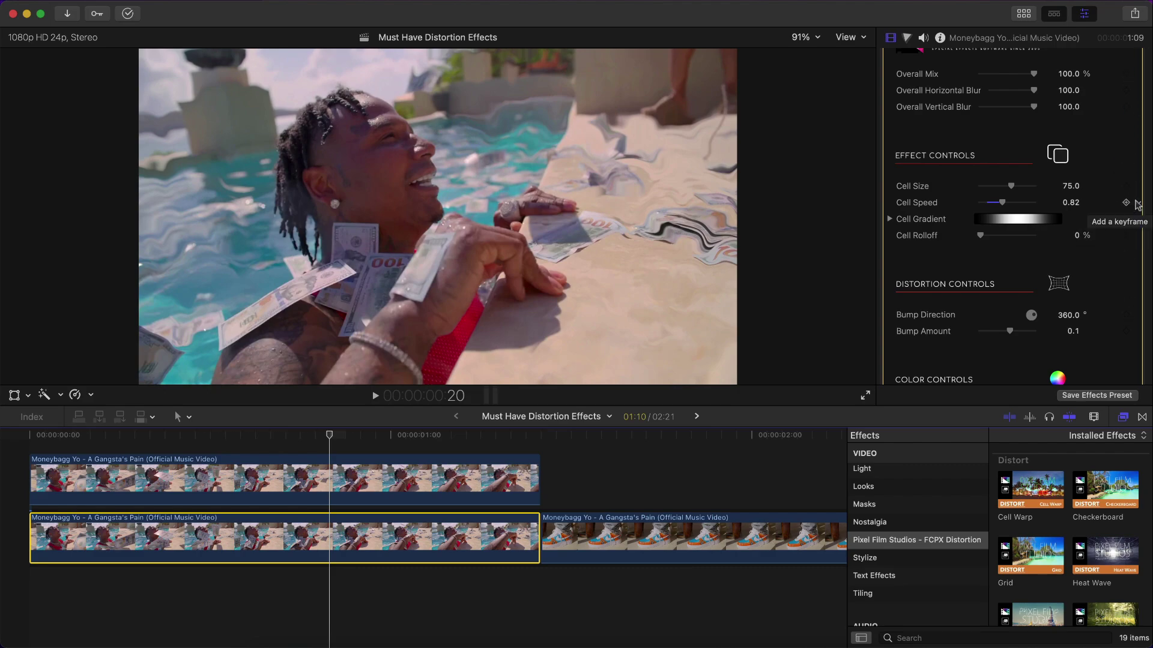
left_click_drag(1002, 202, 990, 202)
- Recolour the Cell Gradient's black end stops magenta and yellow, and move its opacity stop to 17.75%
left_click(890, 220)
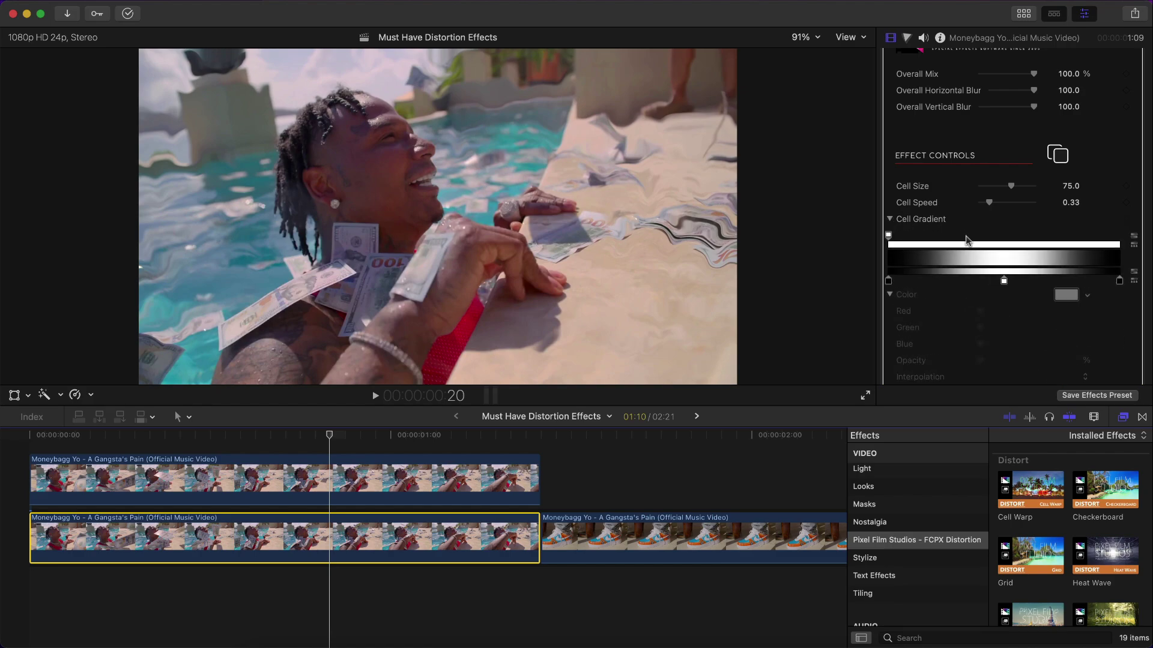
scroll(965, 222, "down", 5)
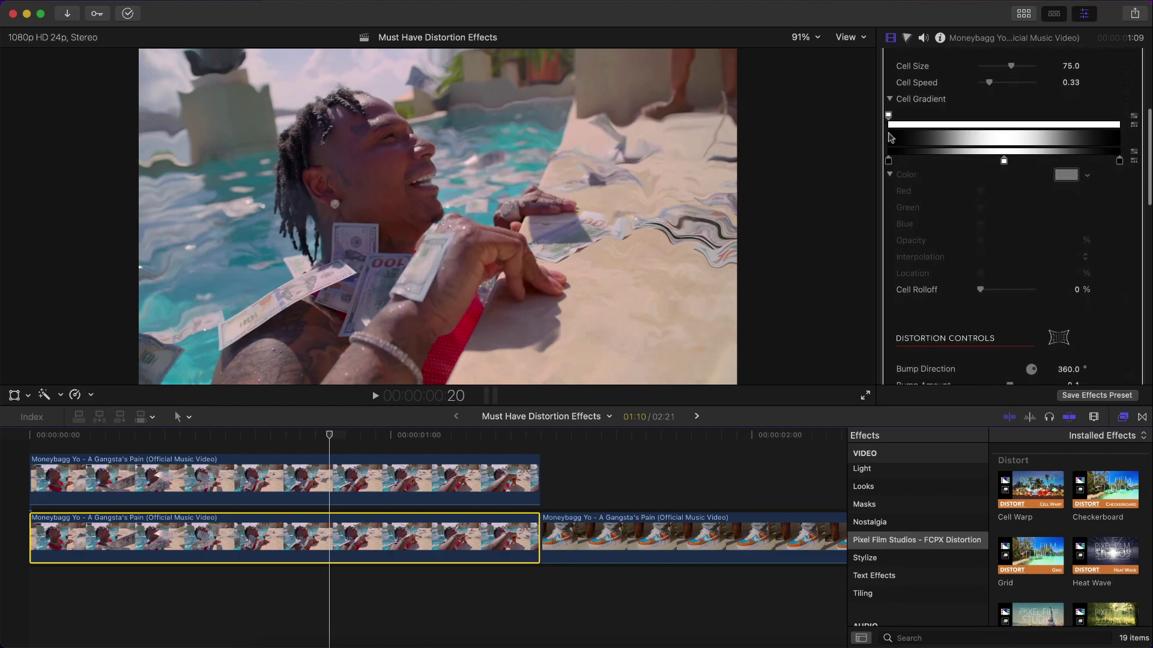
left_click(888, 162)
left_click(1064, 175)
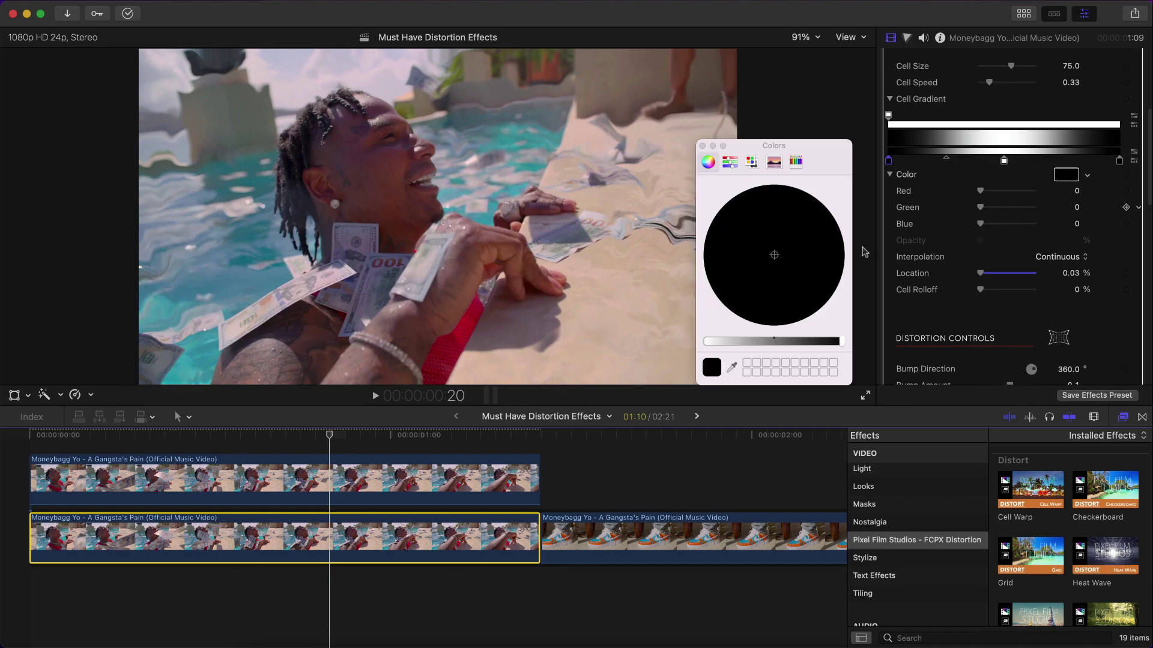
left_click_drag(754, 340, 728, 341)
left_click_drag(780, 246, 819, 282)
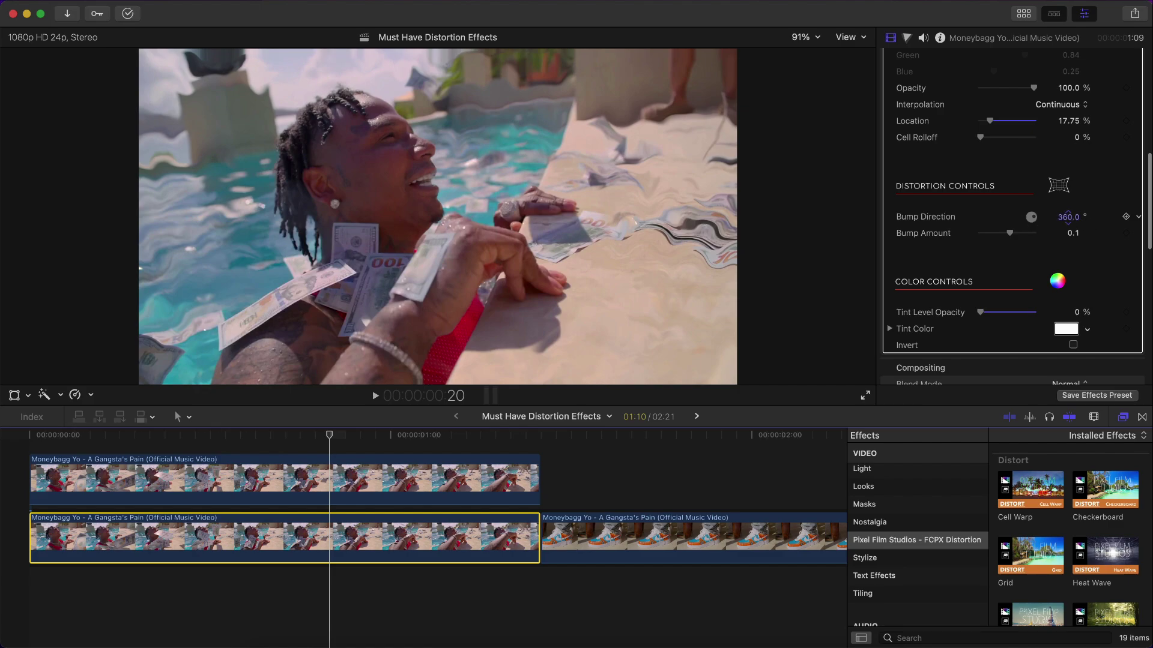
- Set Cell Warp's Bump Amount to 0 with a keyframe at the first frame of the lower clip
left_click_drag(1068, 217, 1016, 238)
left_click(1071, 233)
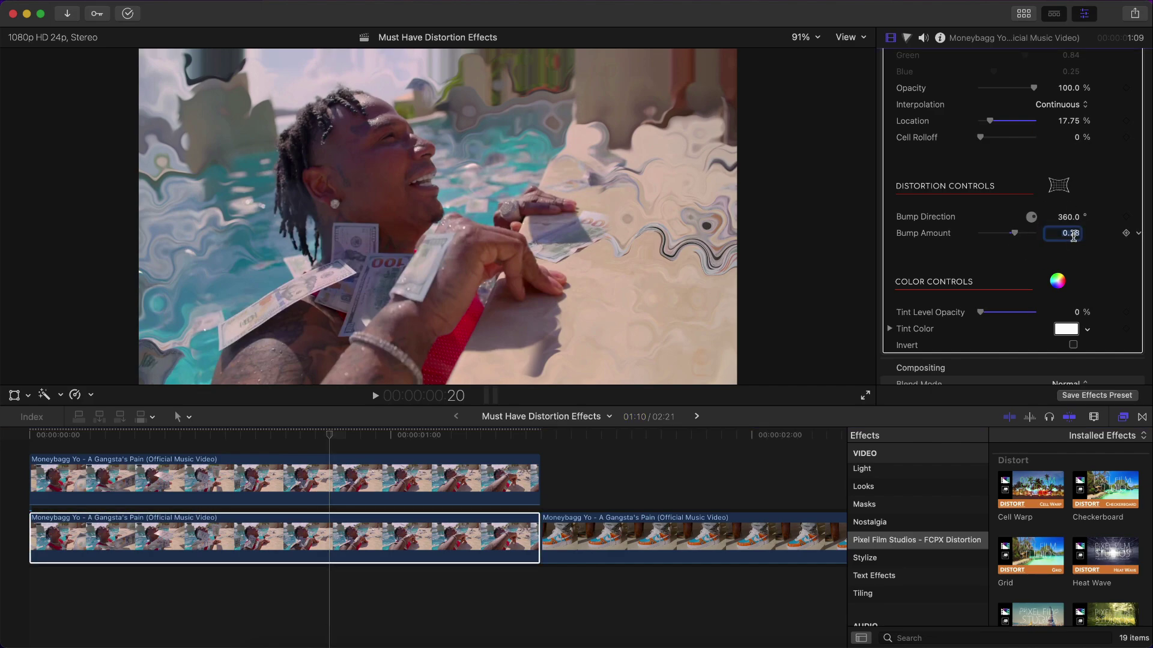
type("0")
key("Return")
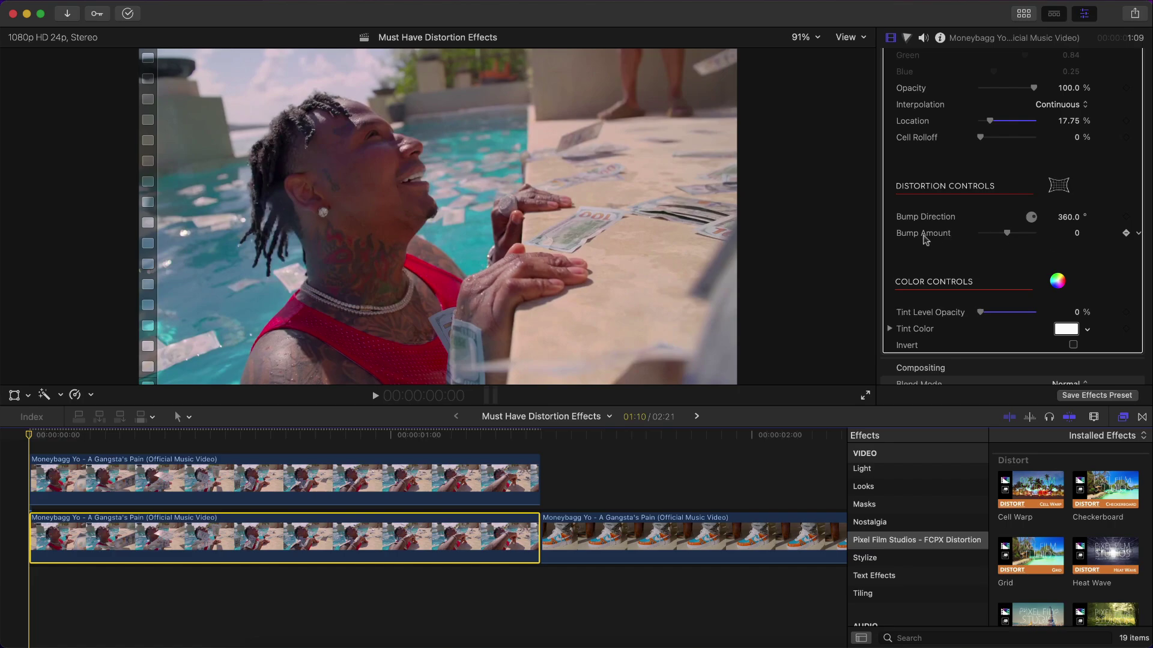
- Set the Bump Amount to 0.47 at 1:09 on the lower clip and play back the growing distortion
key("space")
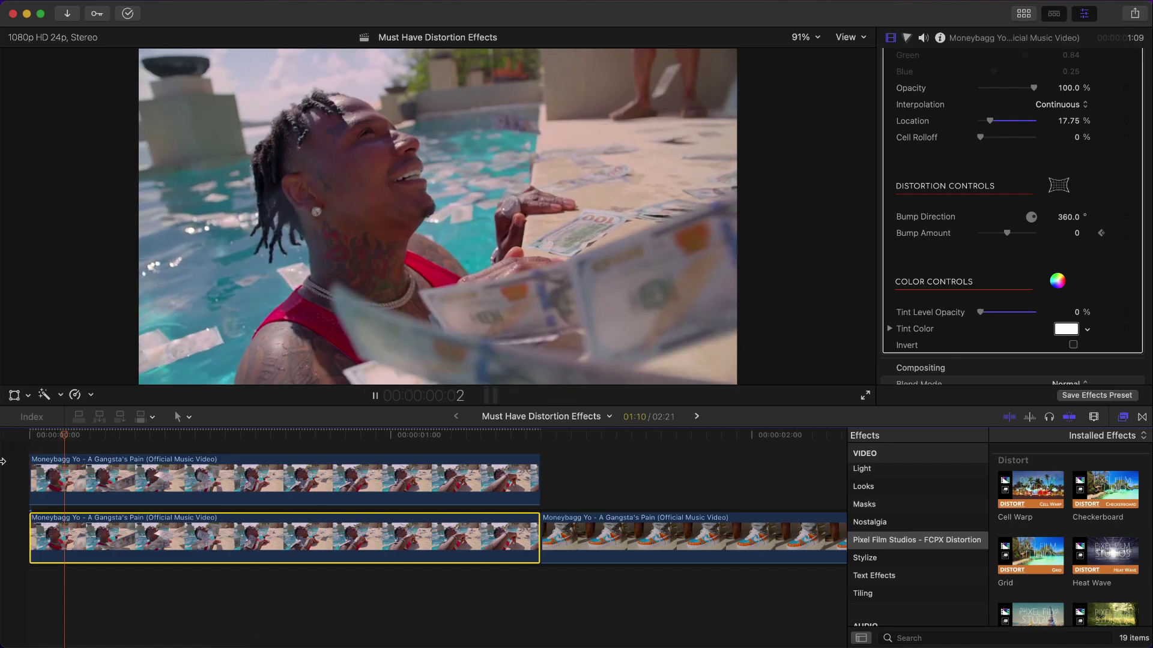
key("space")
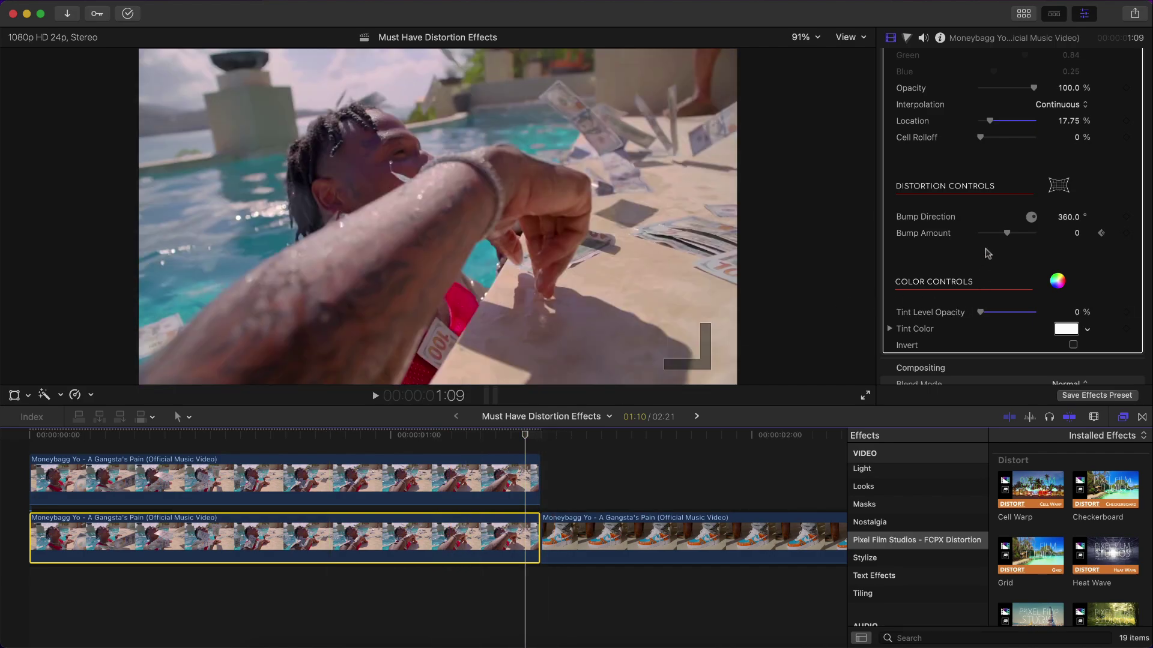
mouse_move(1008, 234)
left_mouse_down()
mouse_move(1046, 238)
mouse_move(1020, 236)
left_mouse_up()
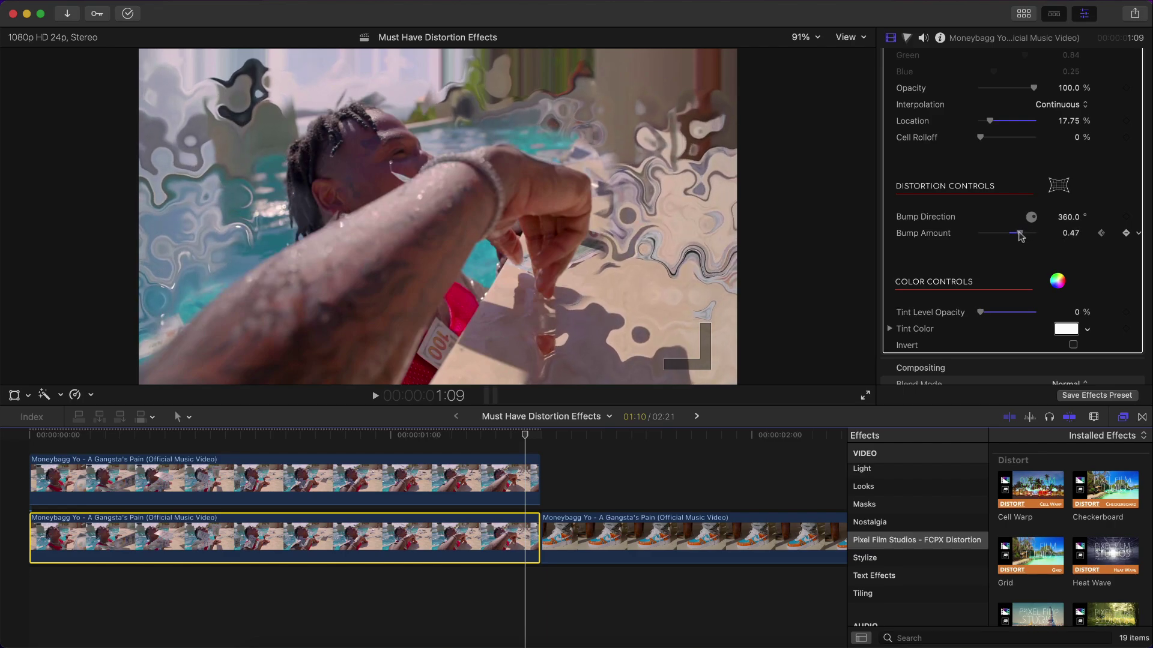
key("space")
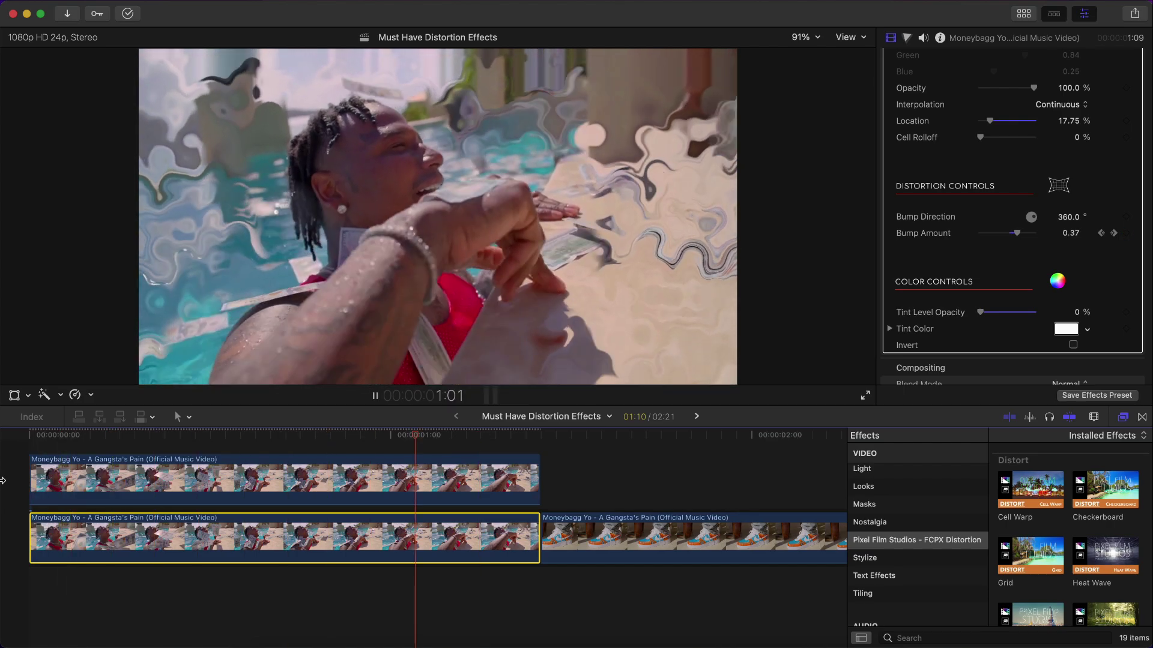
key("space")
left_click_drag(101, 435, 293, 436)
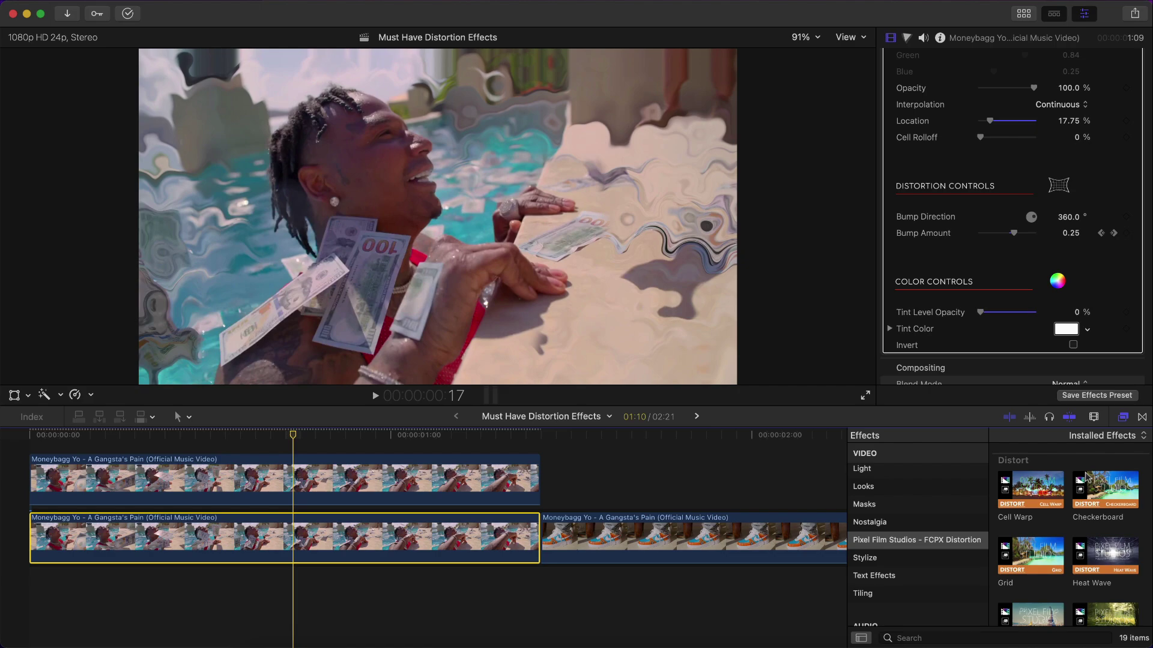
scroll(1012, 180, "up", 10)
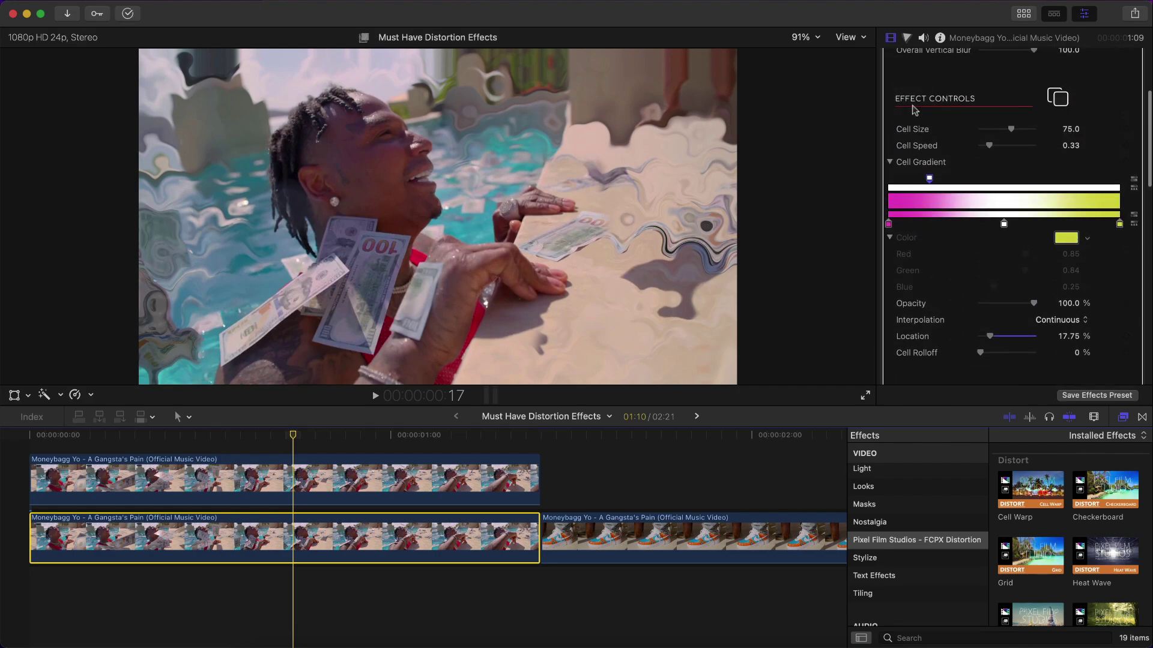
- Add the Noise distortion effect to the lower pool clip, play it back and review its effect controls
scroll(1009, 571, "down", 5)
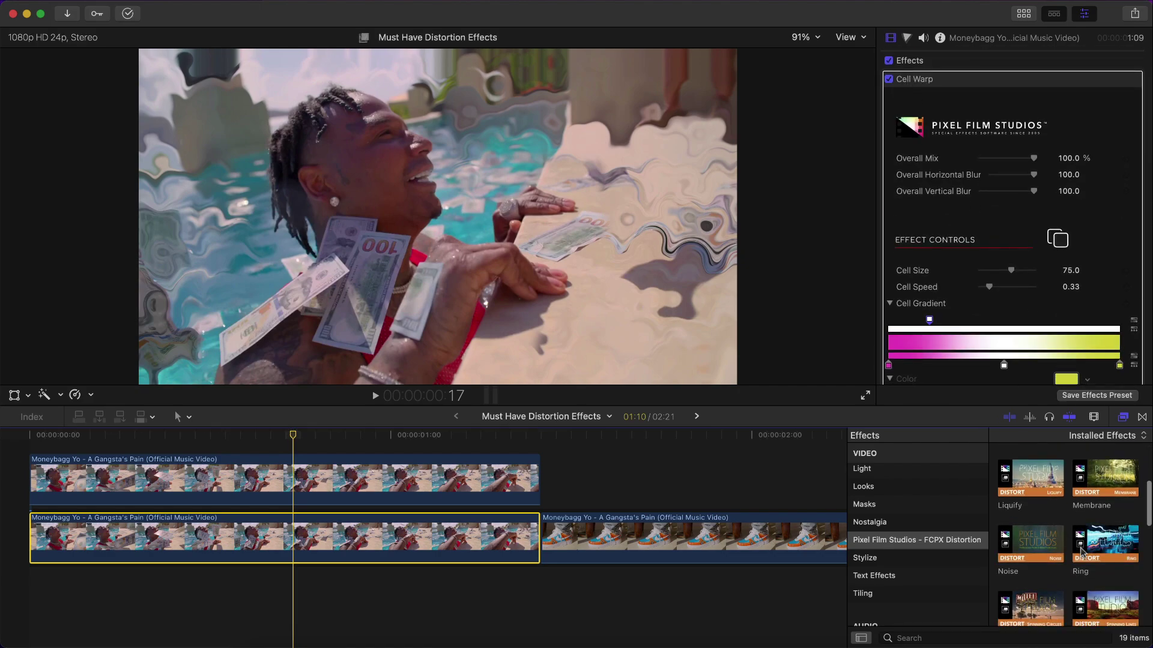
left_click_drag(1027, 528, 313, 532)
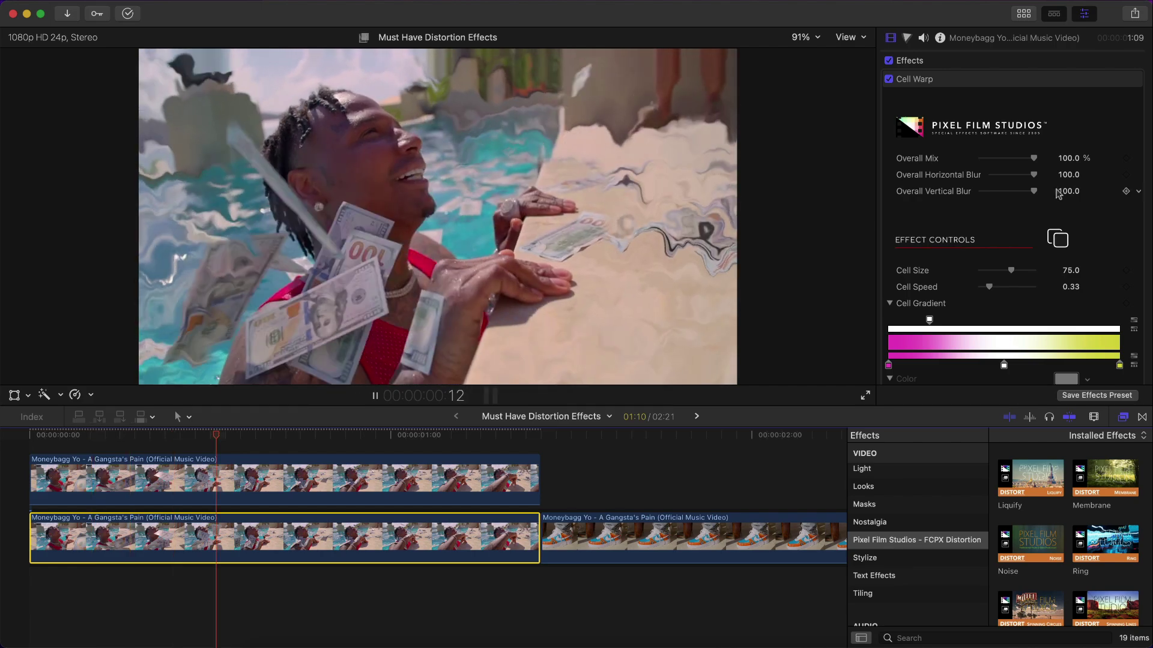
scroll(1055, 218, "down", 10)
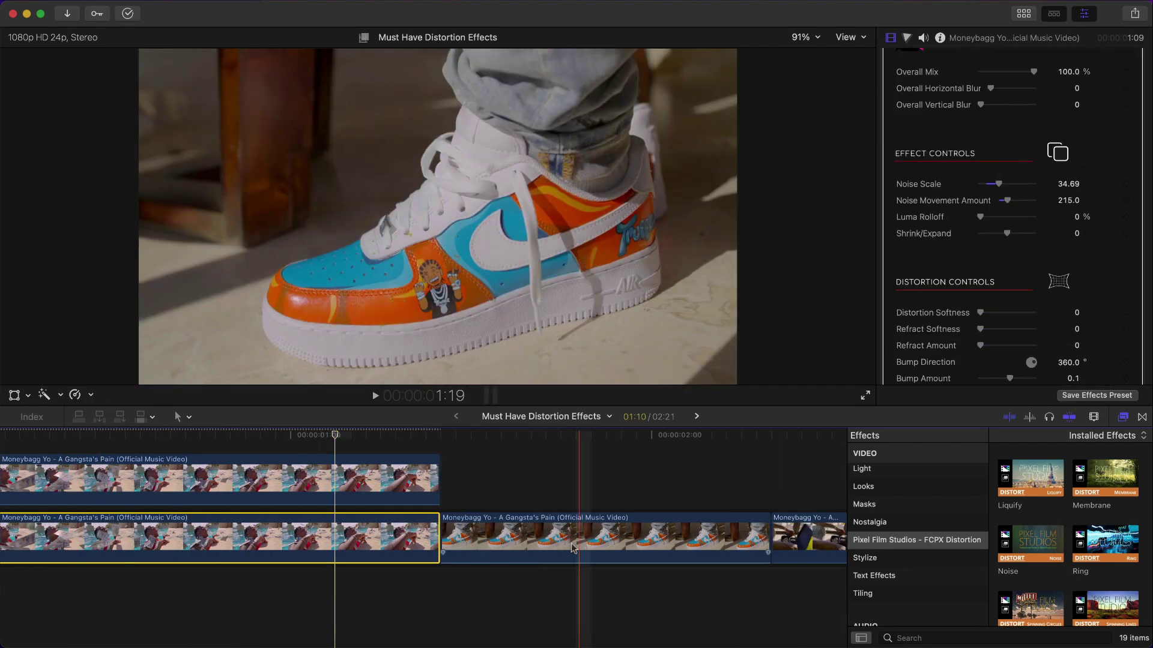
- Select the sneaker clip and show the installed distortion overlay titles in place of the effects browser
left_click(557, 545)
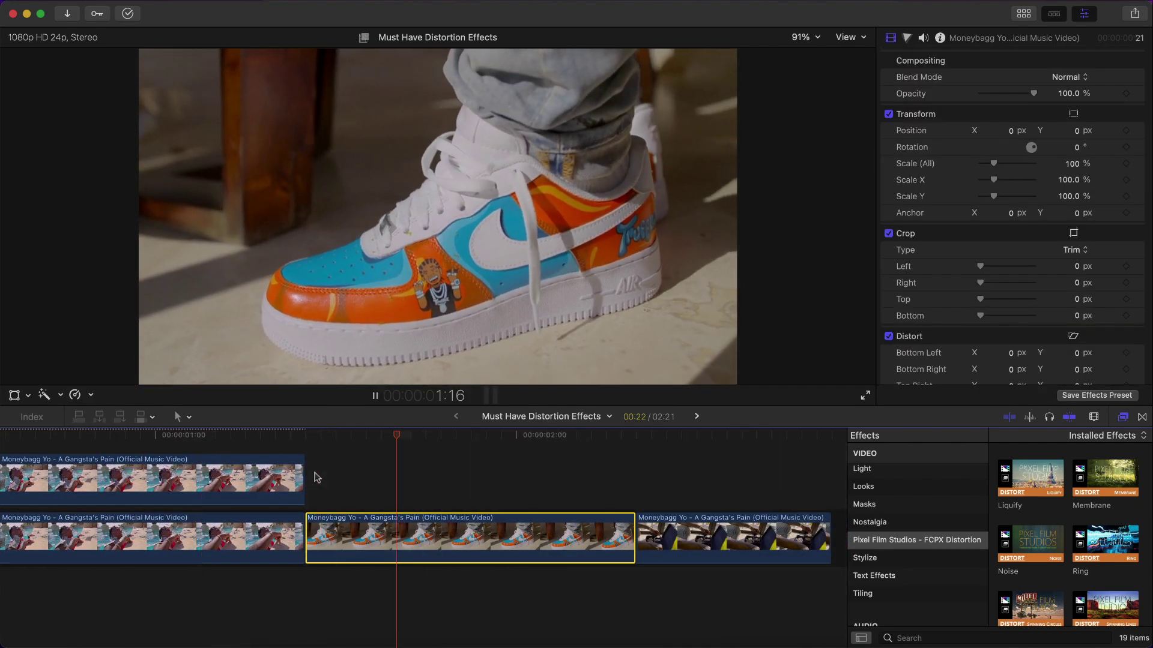
left_click(1022, 14)
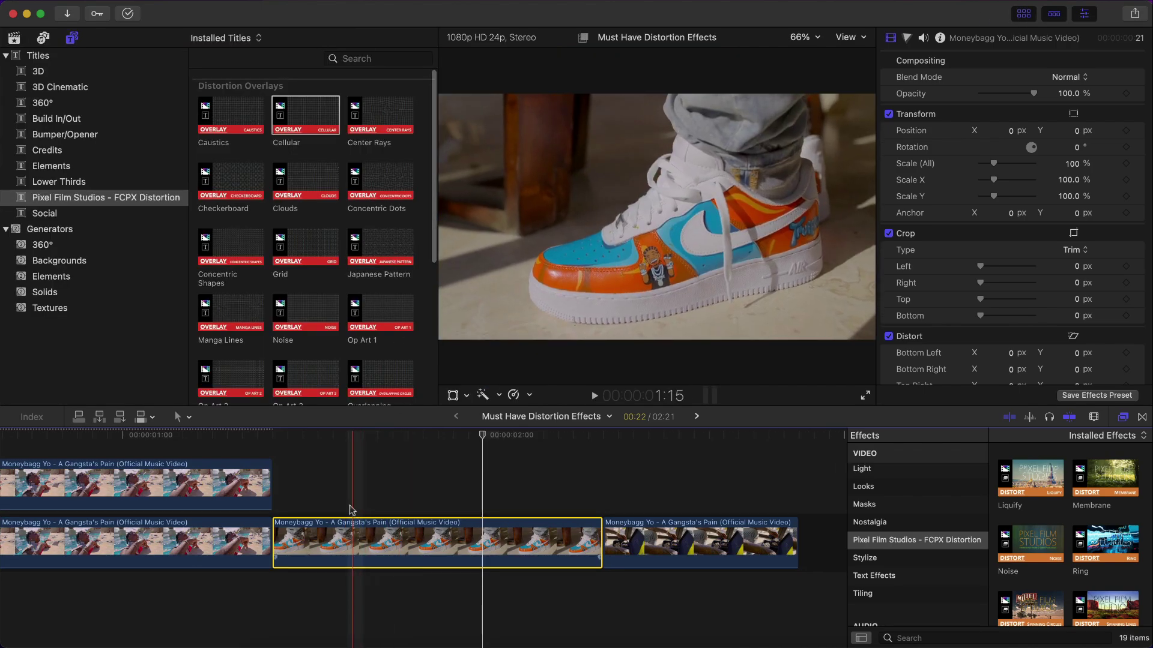
key("space")
key("space")
left_click(1122, 418)
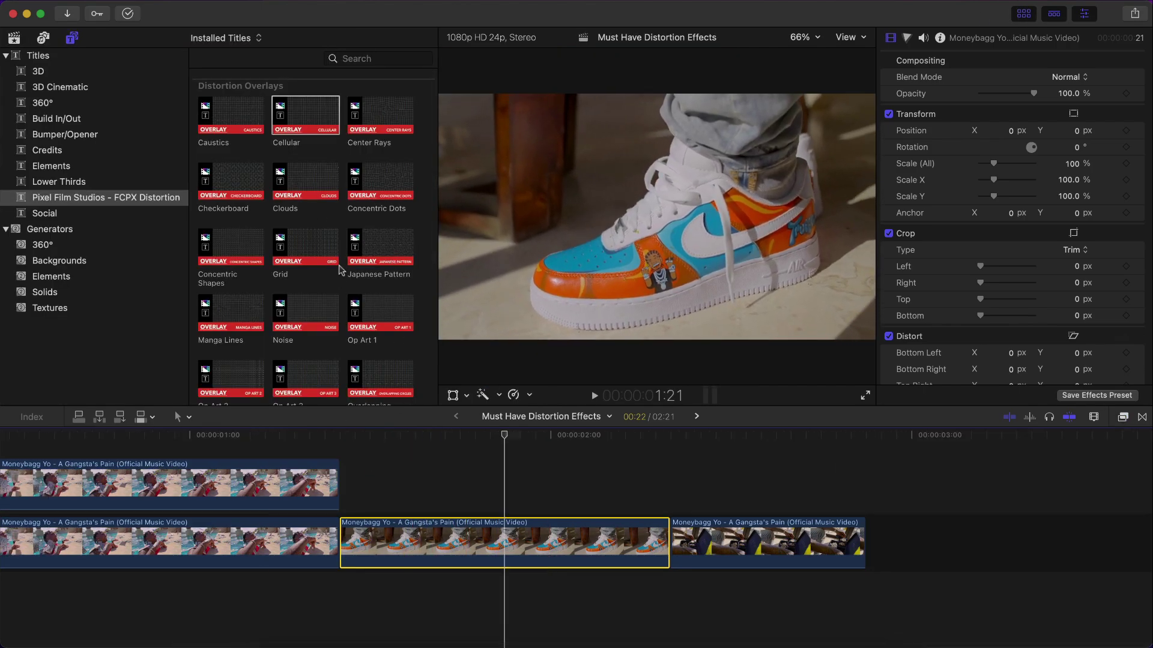
- Preview the Clouds and Concentric Shapes overlays, and try Concentric Shapes above the sneaker clip with playback
left_click(295, 186)
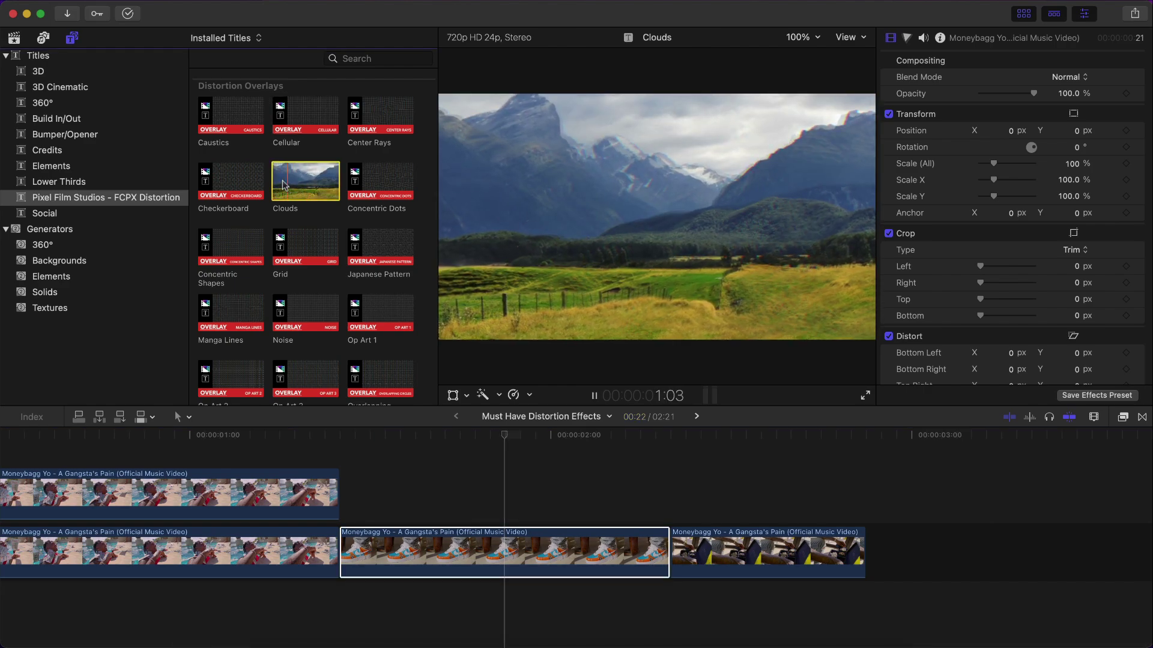
left_click(275, 243)
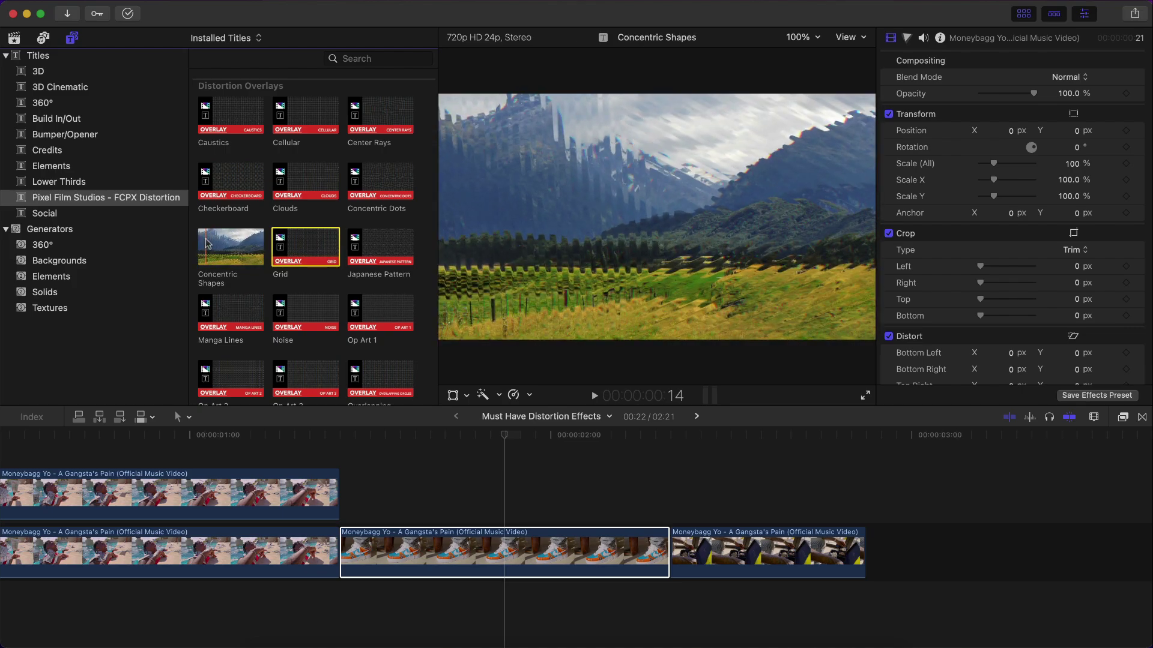
left_click_drag(228, 239, 351, 512)
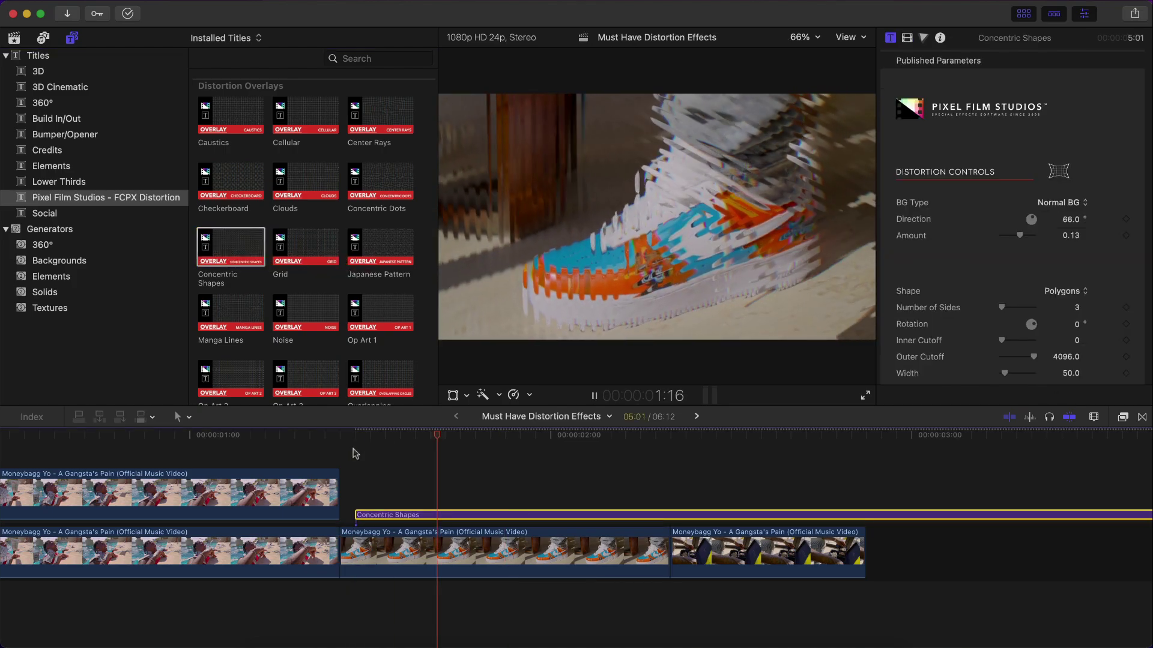
scroll(1008, 220, "down", 5)
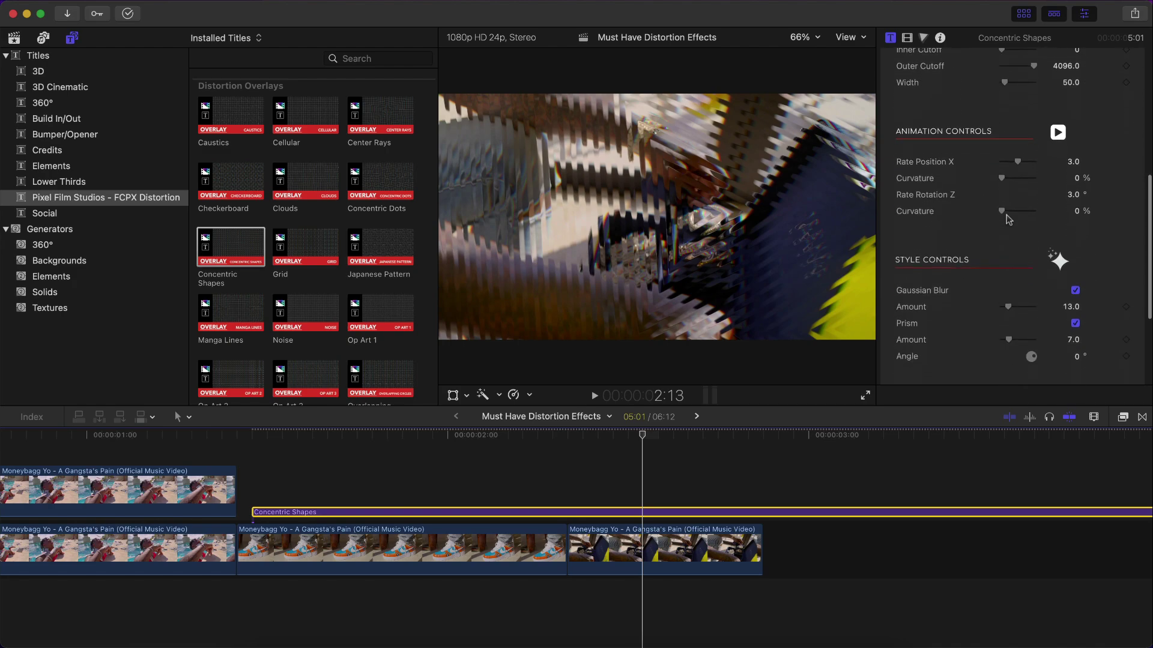
- Try the Grid overlay above the sneaker clip and play it back
scroll(1008, 219, "up", 2)
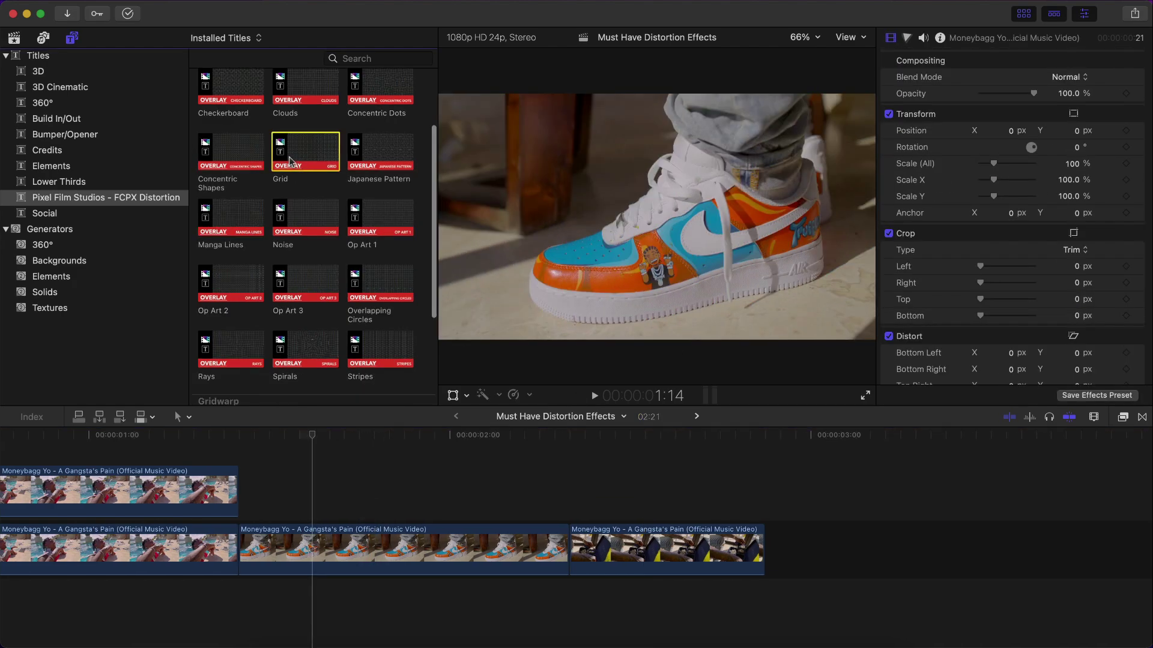
left_click_drag(288, 161, 265, 463)
key("space")
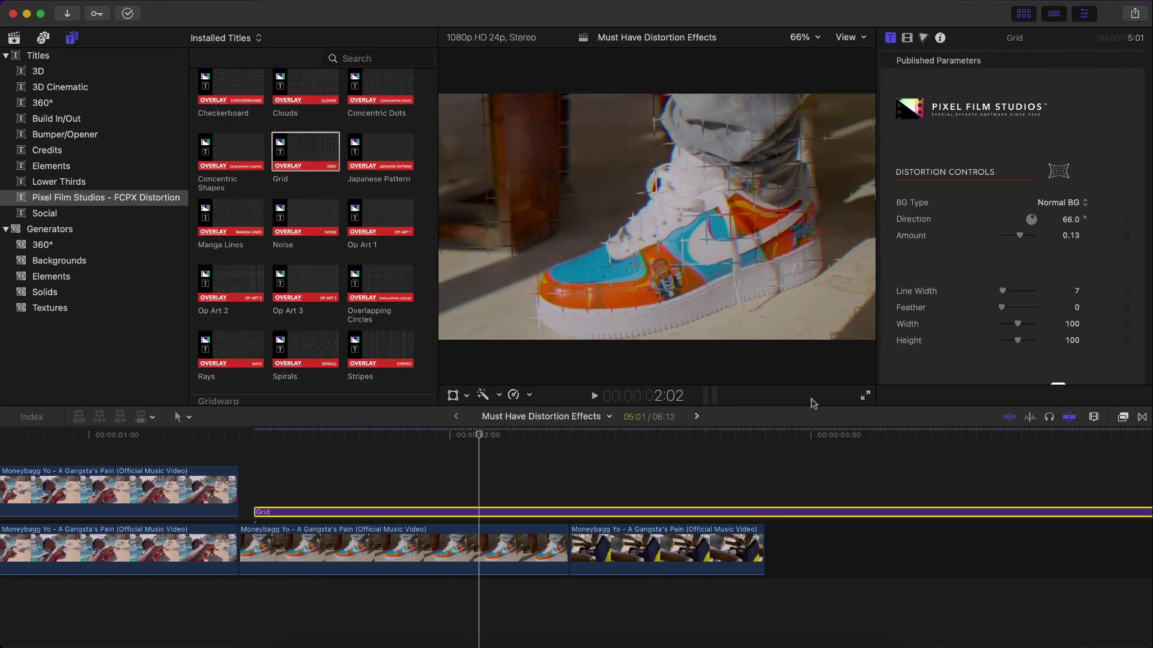
scroll(993, 250, "down", 1)
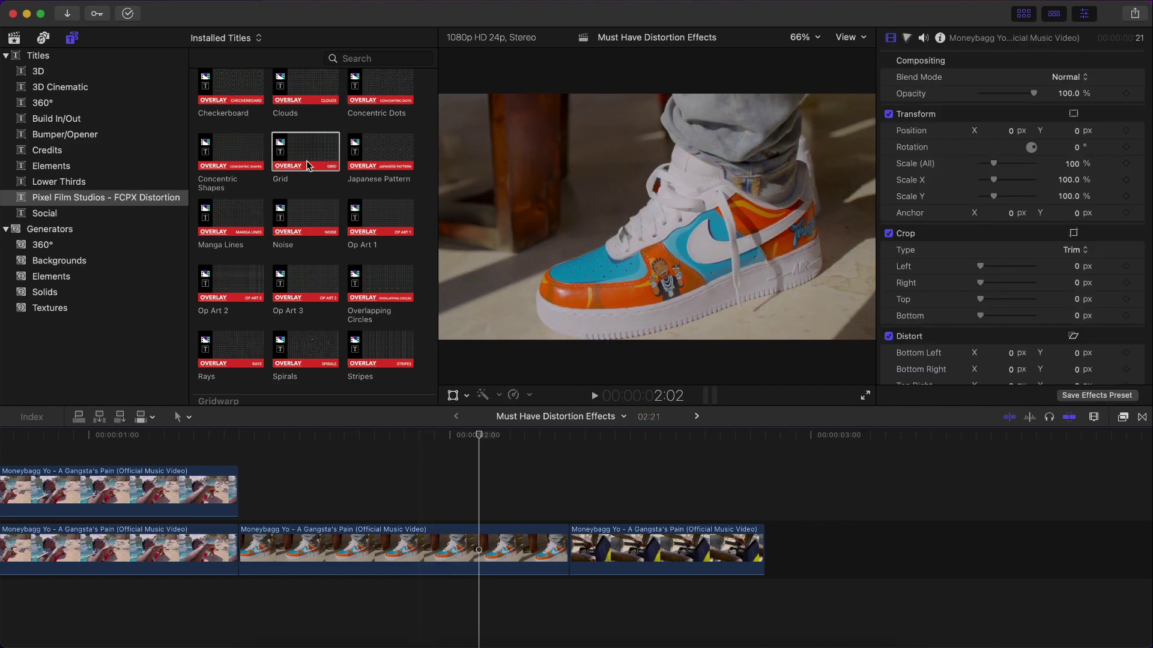
- Place the Clouds overlay above the sneaker clip, cutting off and deleting the part that runs past the clip's end
scroll(310, 163, "up", 2)
left_click_drag(304, 145, 246, 476)
key("super+b")
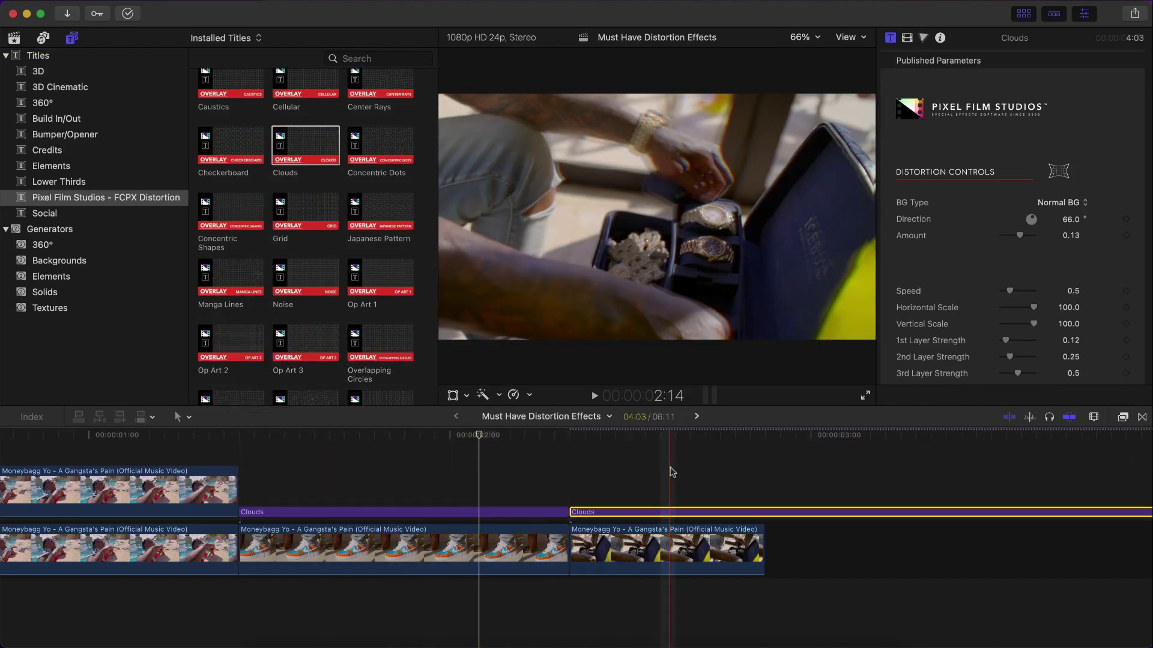
key("Delete")
left_click(264, 513)
- Play back and scrub the sneaker clip to examine the Clouds overlay's distortion
left_click(314, 436)
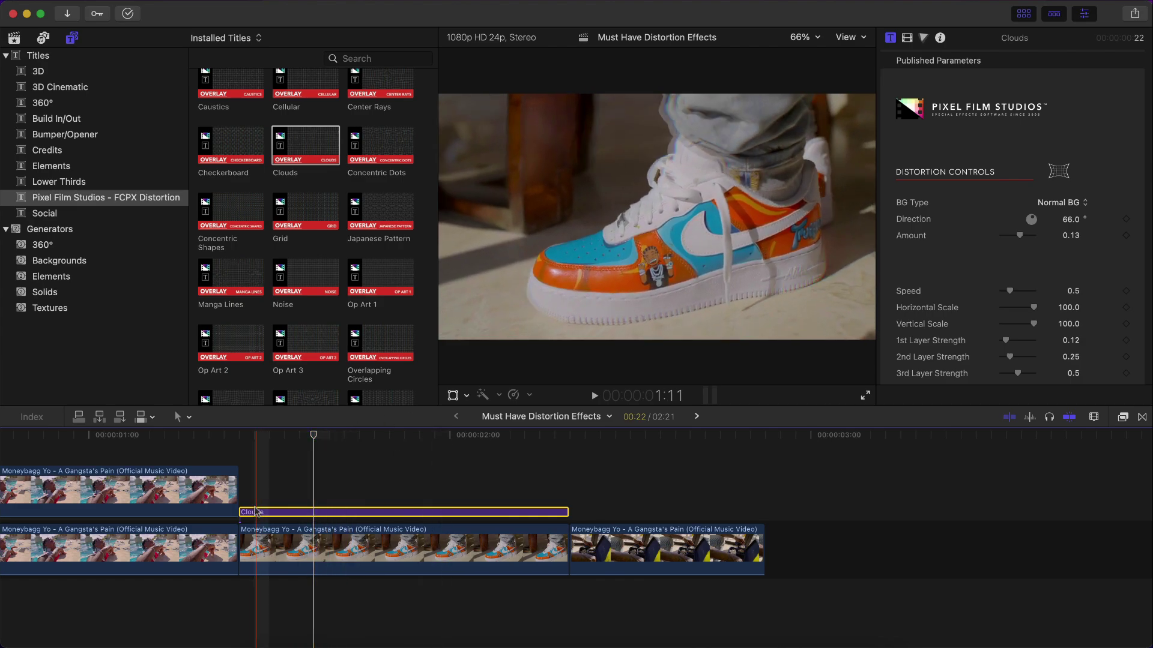
key("space")
key("space")
key("space")
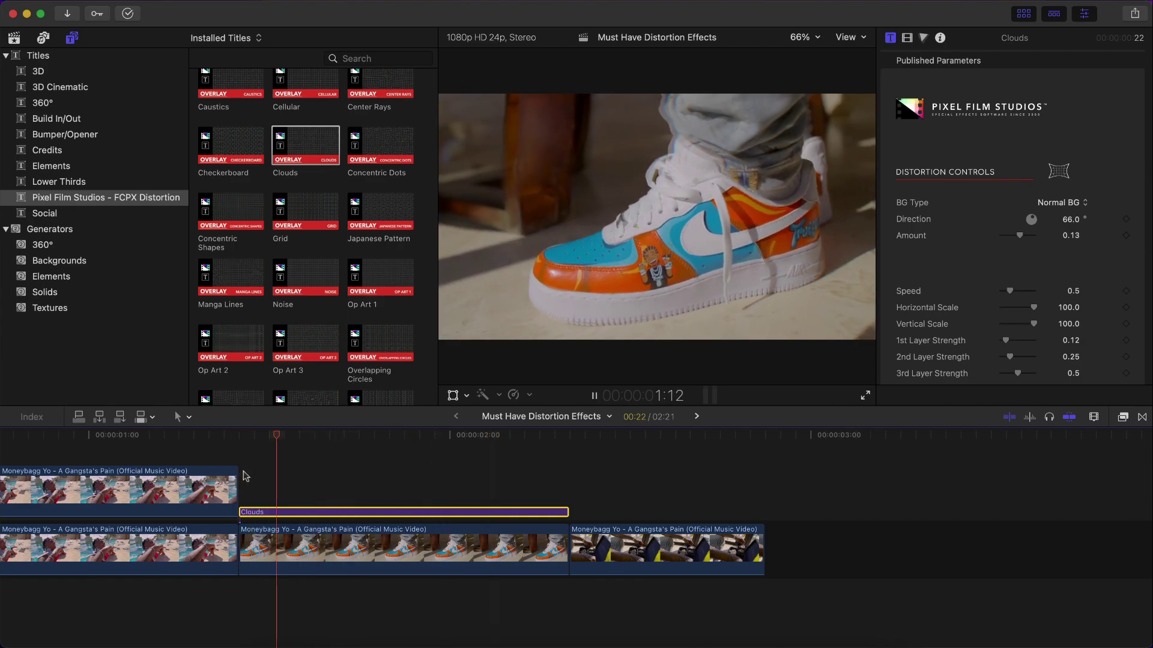
key("space")
key("space")
key("space")
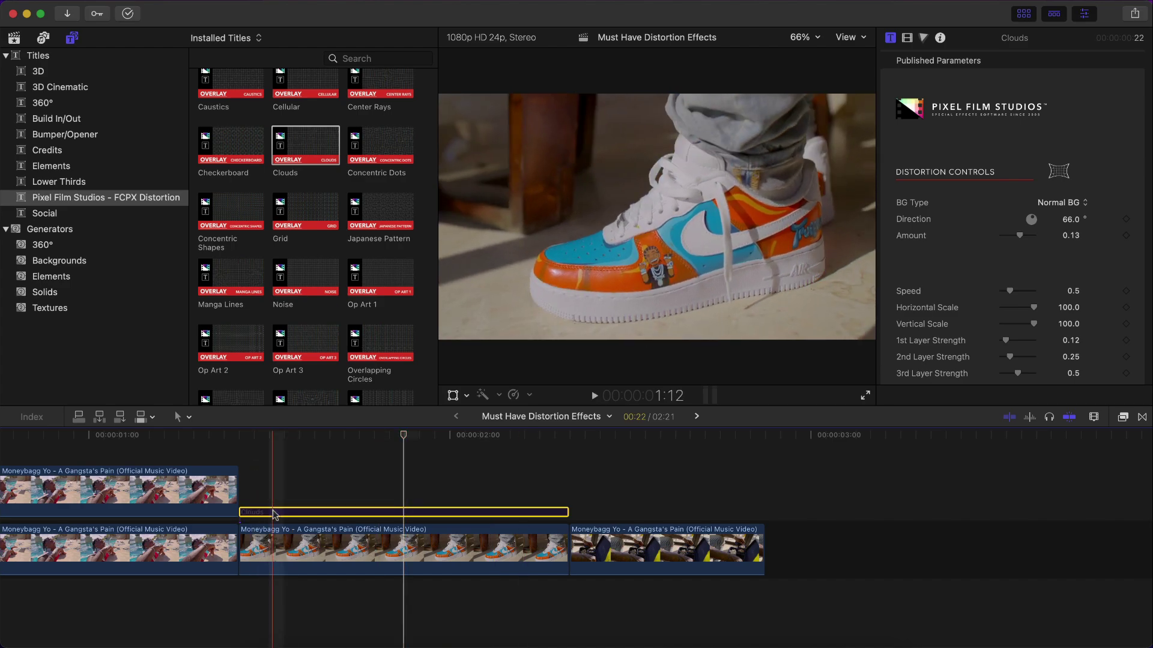
key("space")
key("space")
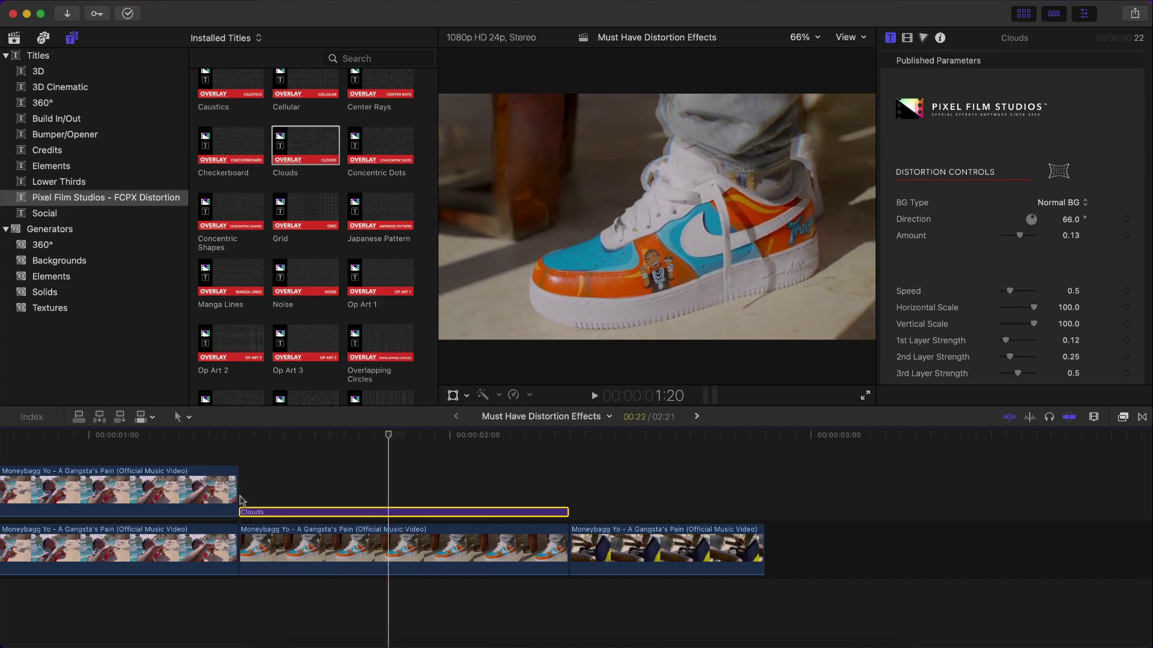
left_click(278, 437)
left_click_drag(279, 437, 303, 458)
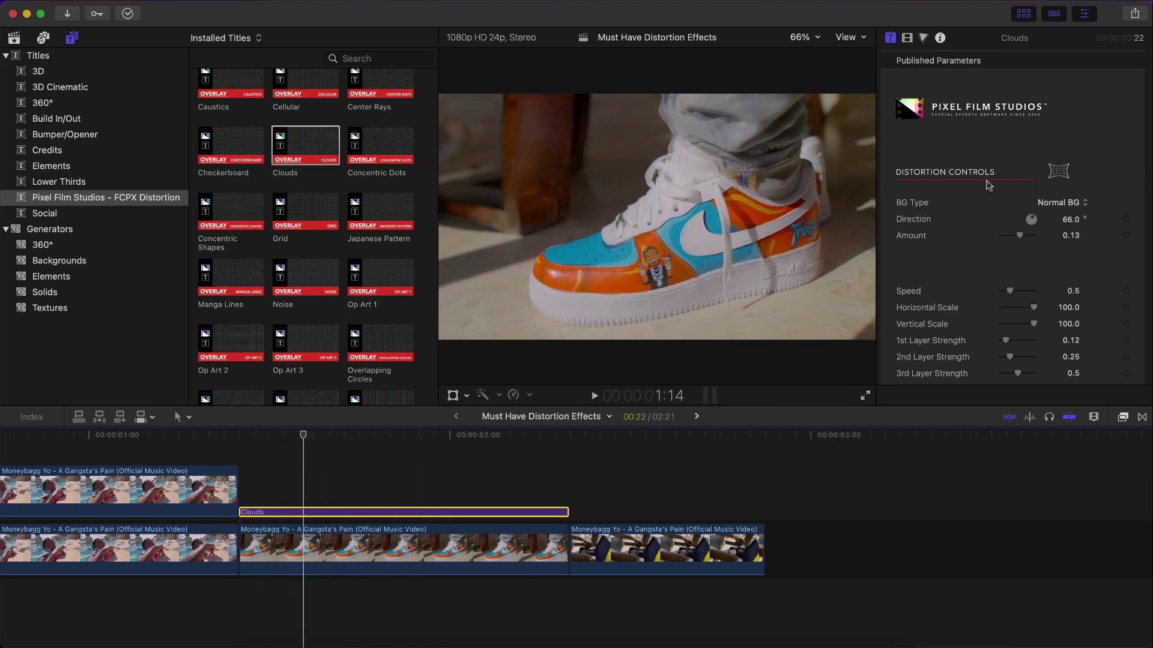
- Review the Clouds overlay's distortion, animation, style and RGB controls
scroll(949, 175, "down", 5)
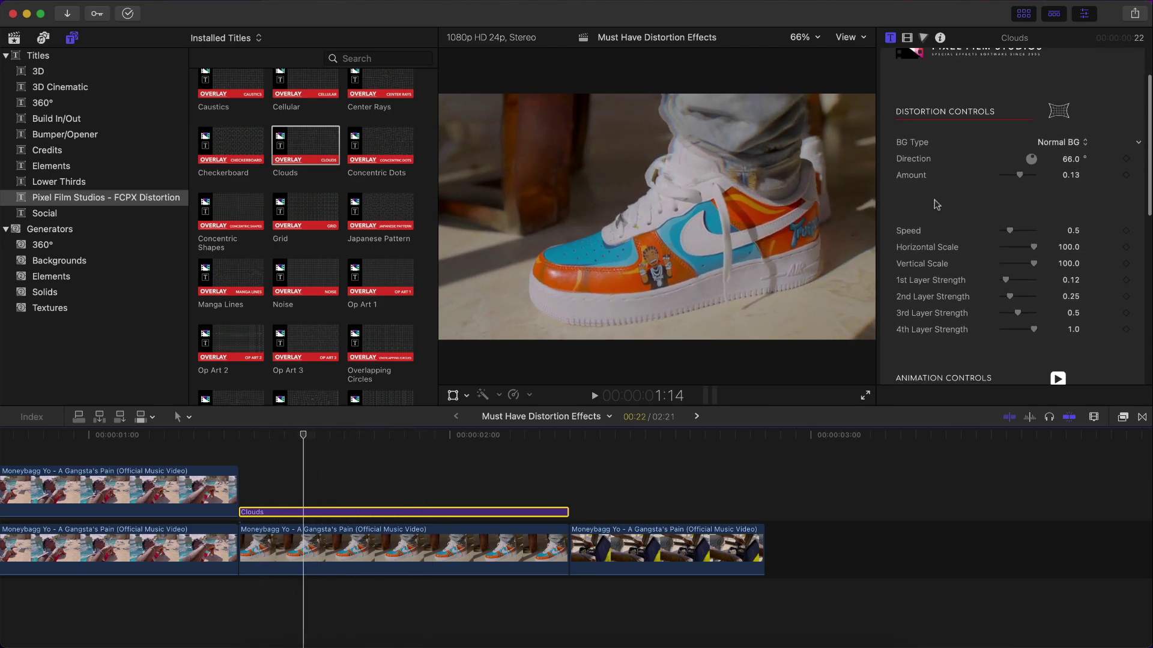
scroll(948, 156, "down", 4)
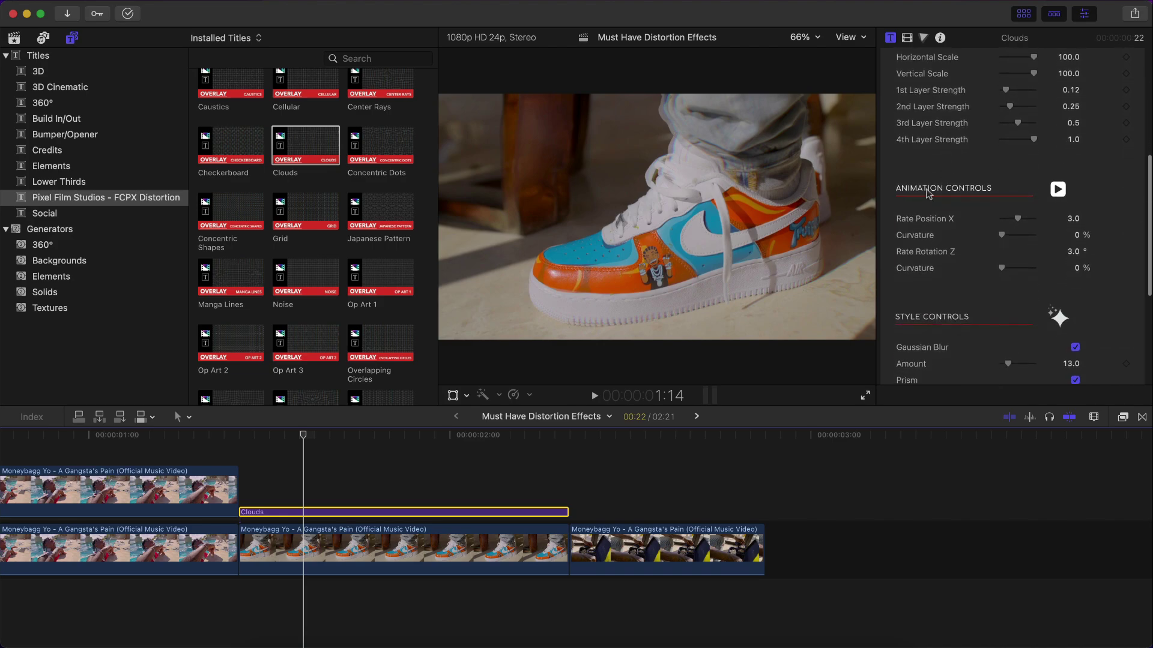
scroll(953, 214, "down", 4)
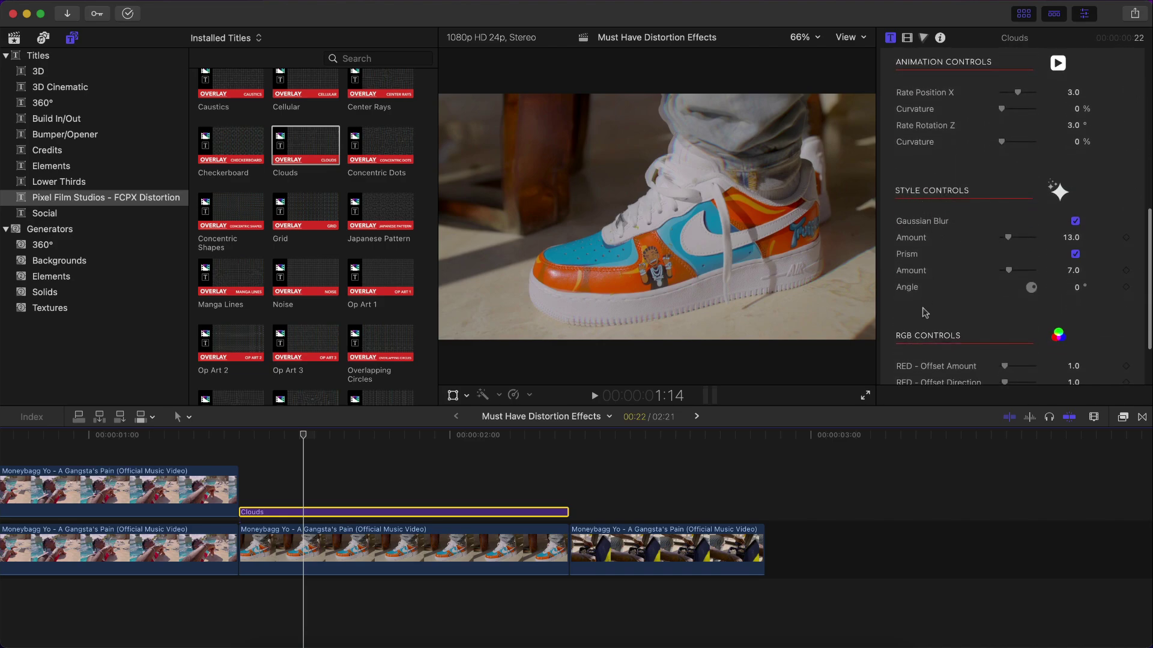
scroll(924, 310, "down", 3)
scroll(931, 270, "up", 10)
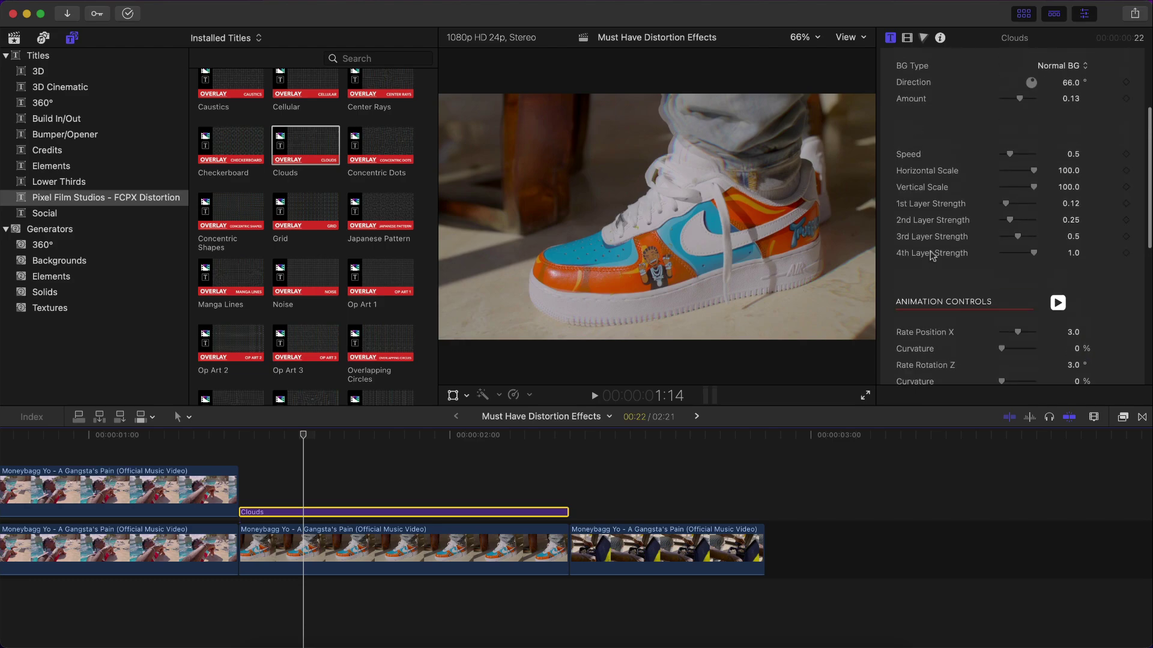
scroll(933, 256, "up", 4)
scroll(1000, 189, "down", 2)
- Hide the titles browser, try the RGB Split BG type on Clouds with playback, and return it to Normal BG
left_click(1023, 13)
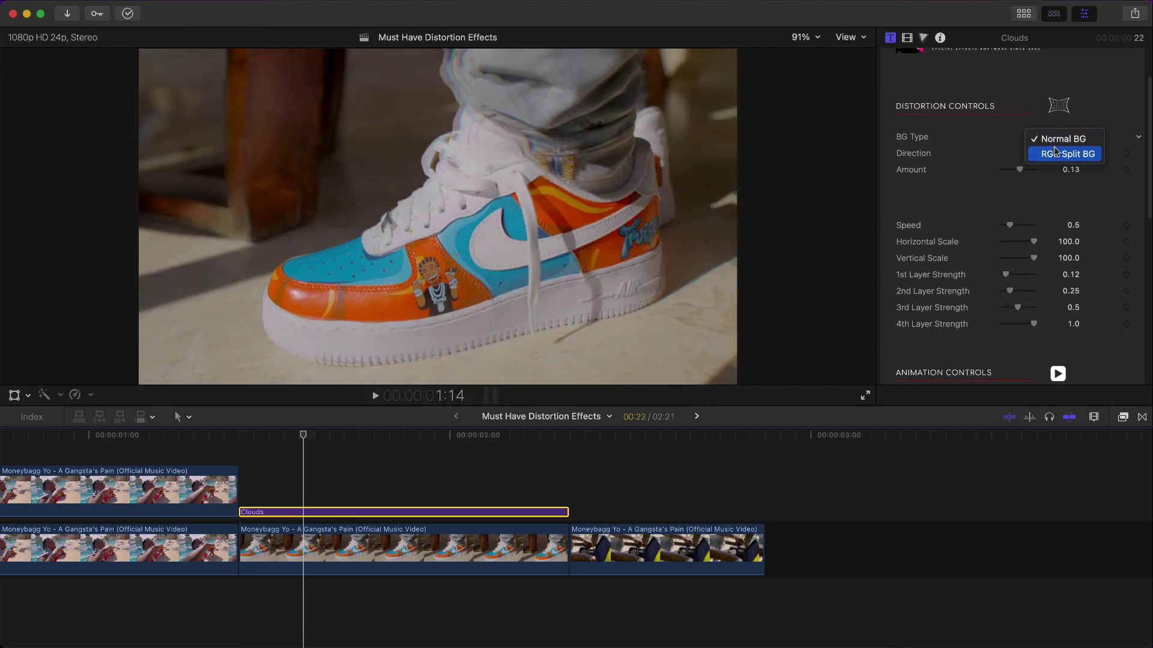
left_click(1058, 154)
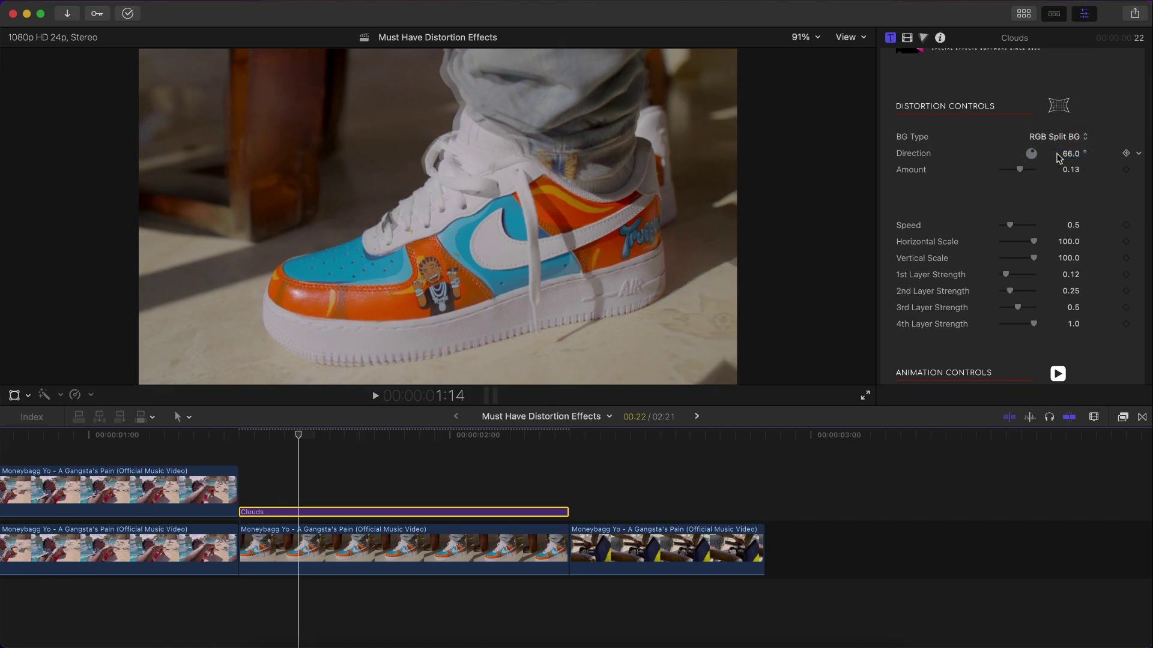
key("space")
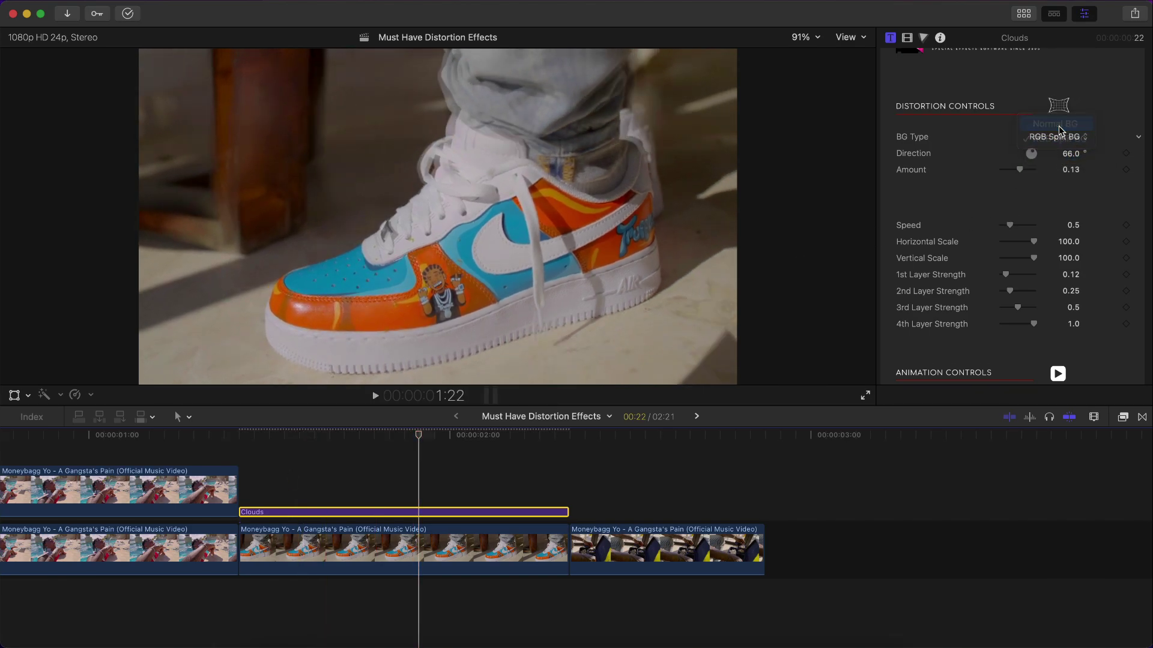
left_click(1058, 126)
- Set the Clouds overlay's distortion Direction to 113.6° and its Amount to 0
left_click_drag(1070, 154, 1070, 125)
mouse_move(1020, 170)
left_mouse_down()
mouse_move(1034, 170)
mouse_move(1002, 170)
mouse_move(1018, 171)
left_mouse_up()
left_click(1070, 172)
type("0")
key("Return")
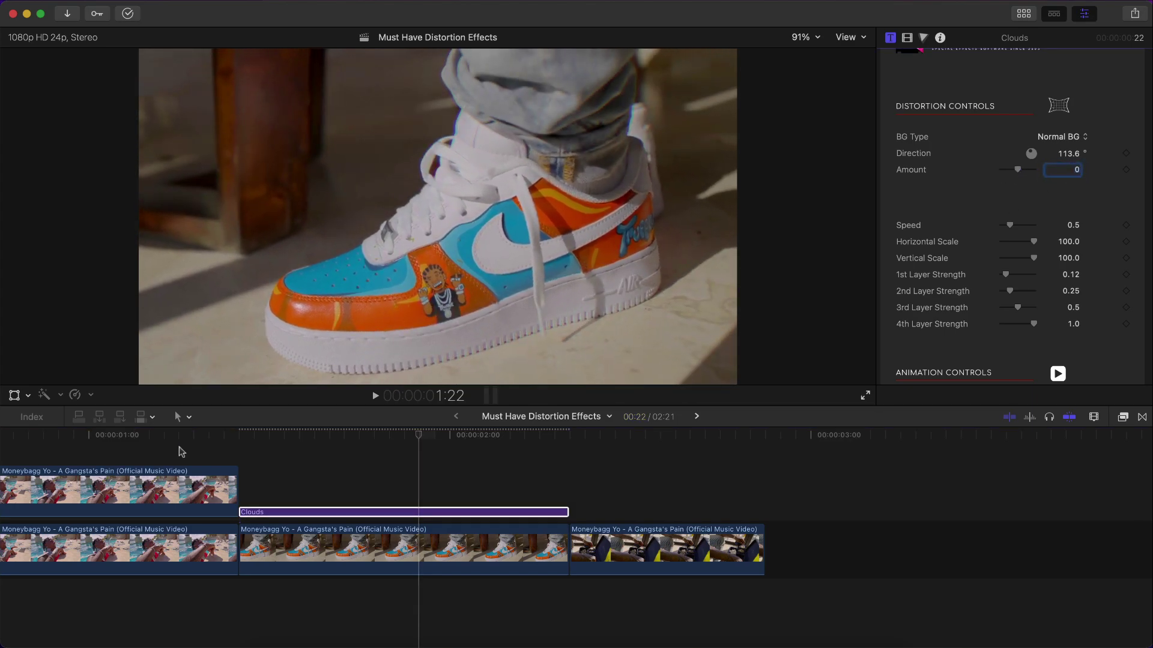
- Keyframe the Clouds Amount at 0 on the overlay's first frame, and move the playhead to 1:20
left_click(311, 437)
scroll(1002, 105, "up", 2)
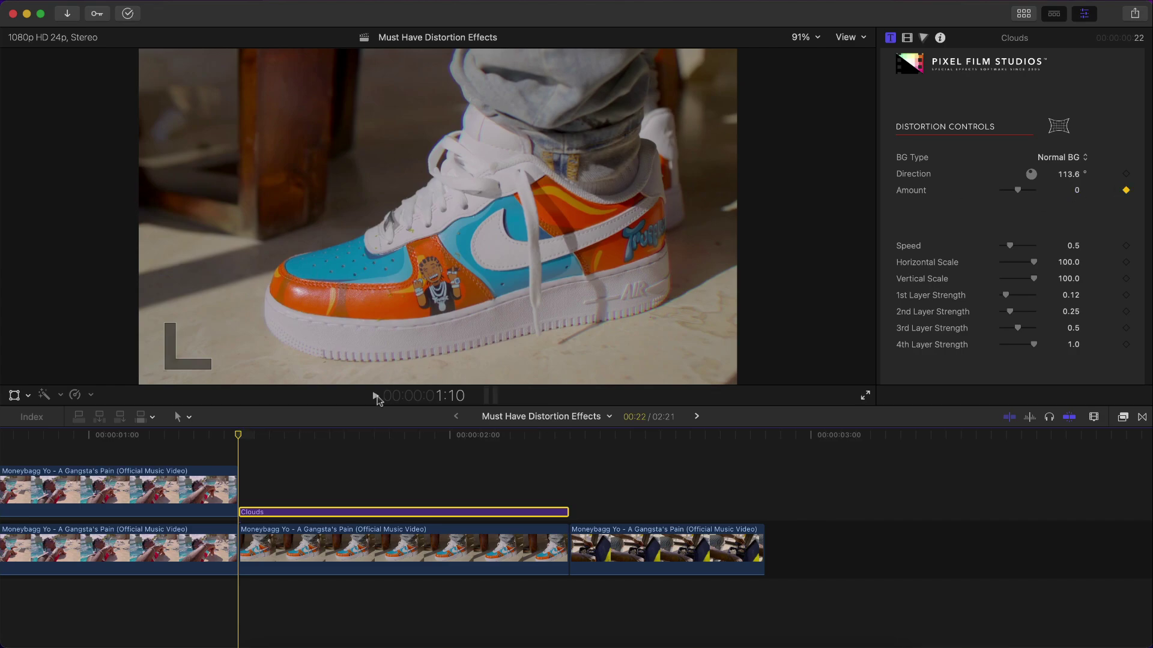
left_click_drag(389, 434, 393, 434)
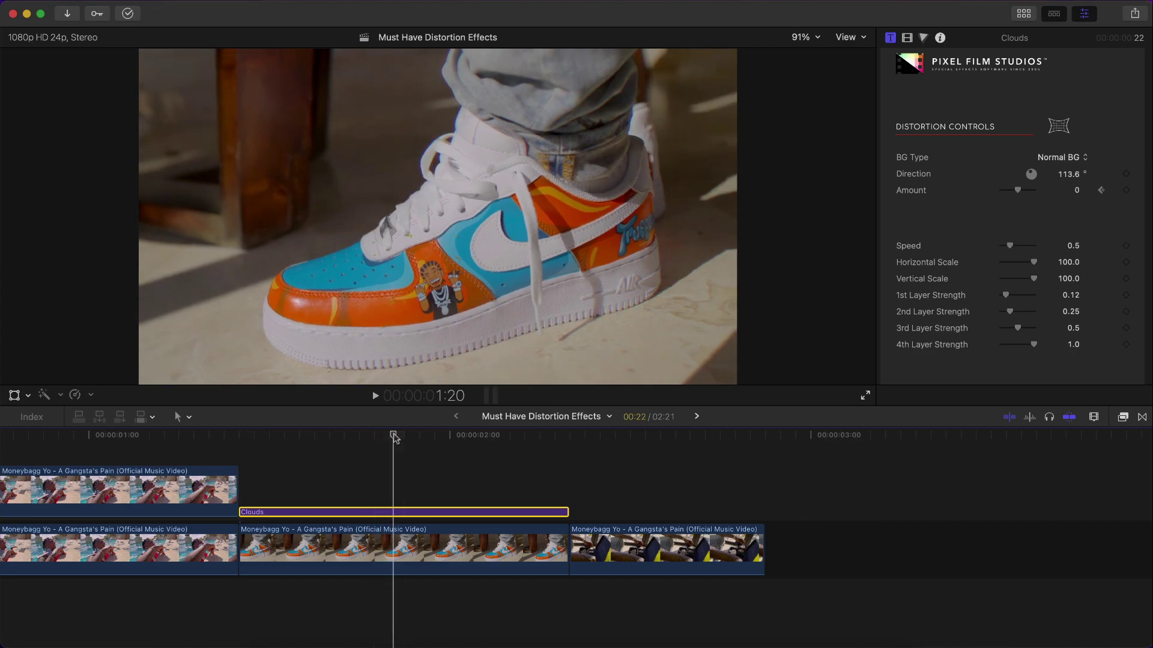
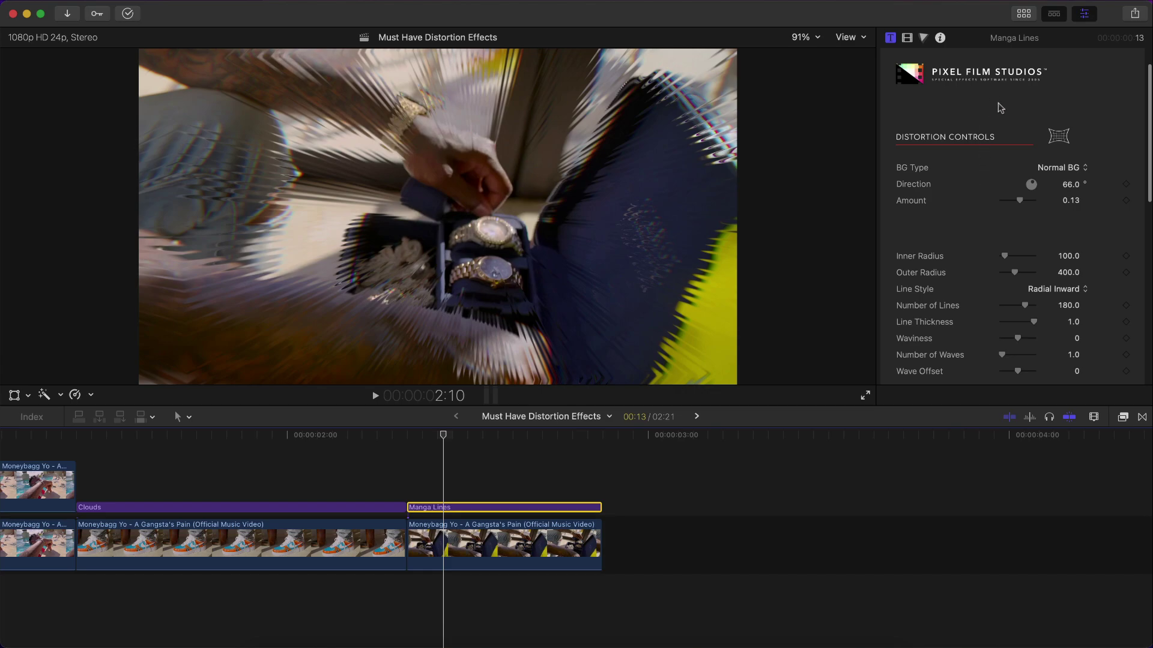
- Set the Manga Lines overlay's Direction to 124°, Amount to 0.15, Inner Radius to 157, Outer Radius to 638 and Waviness to -2
scroll(989, 159, "down", 10)
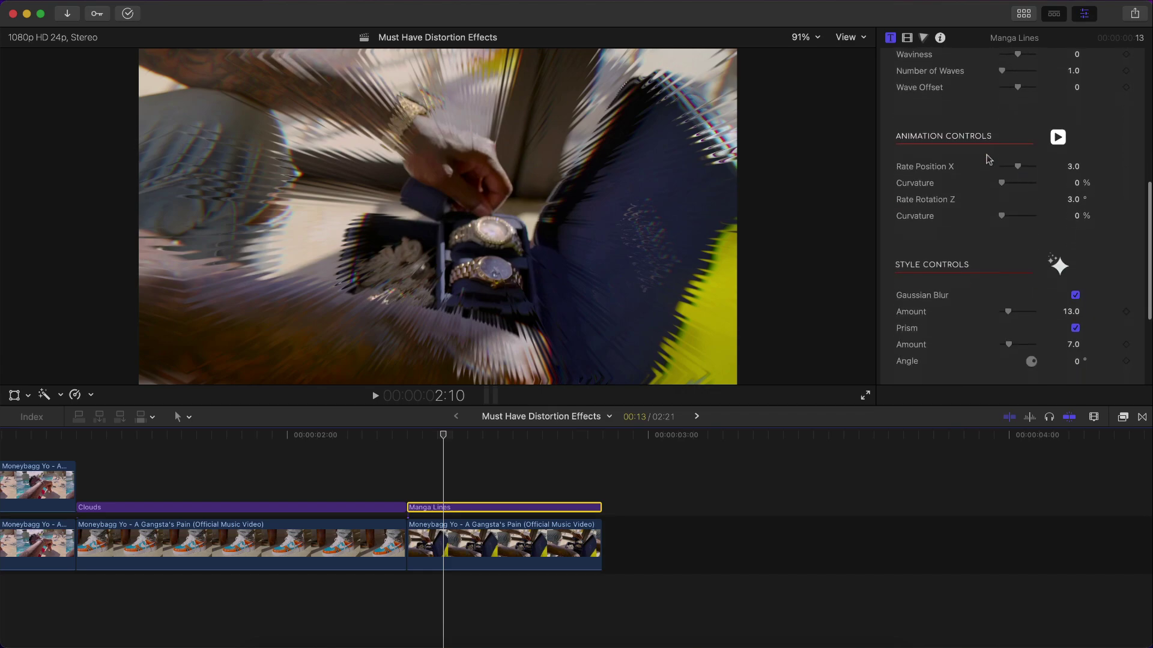
scroll(988, 159, "up", 10)
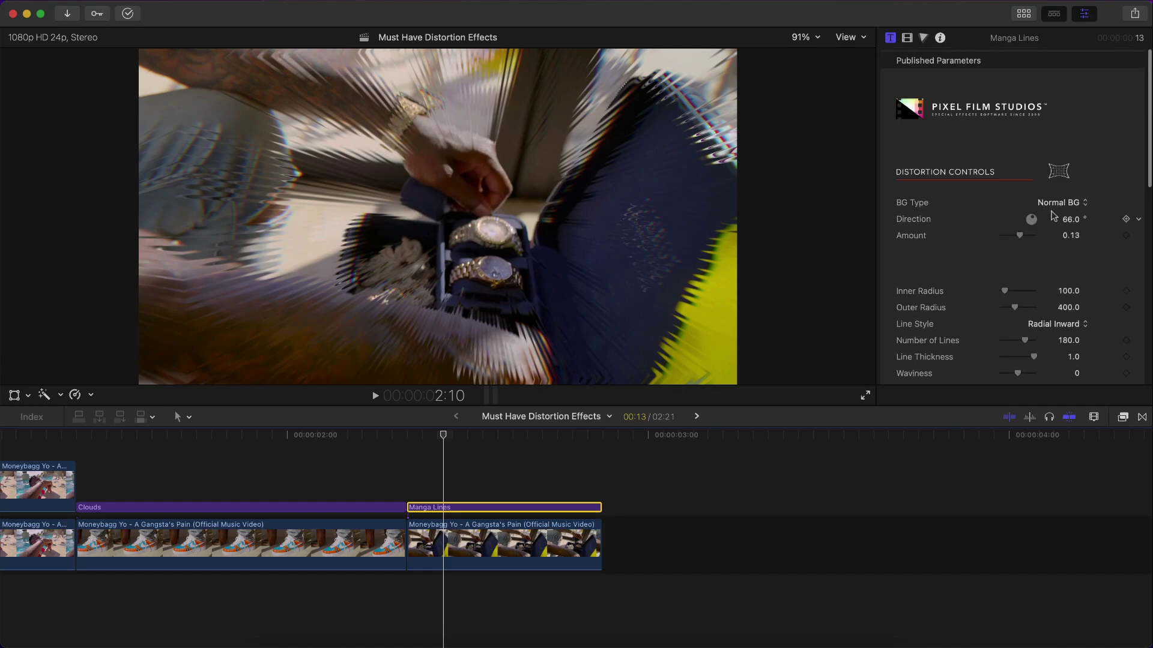
left_click_drag(1074, 224, 1074, 224)
scroll(1075, 224, "down", 3)
mouse_move(1004, 194)
left_mouse_down()
mouse_move(1051, 192)
mouse_move(1008, 189)
left_mouse_up()
mouse_move(1015, 211)
left_mouse_down()
mouse_move(1027, 211)
mouse_move(1017, 213)
mouse_move(1016, 246)
left_mouse_up()
scroll(986, 257, "down", 2)
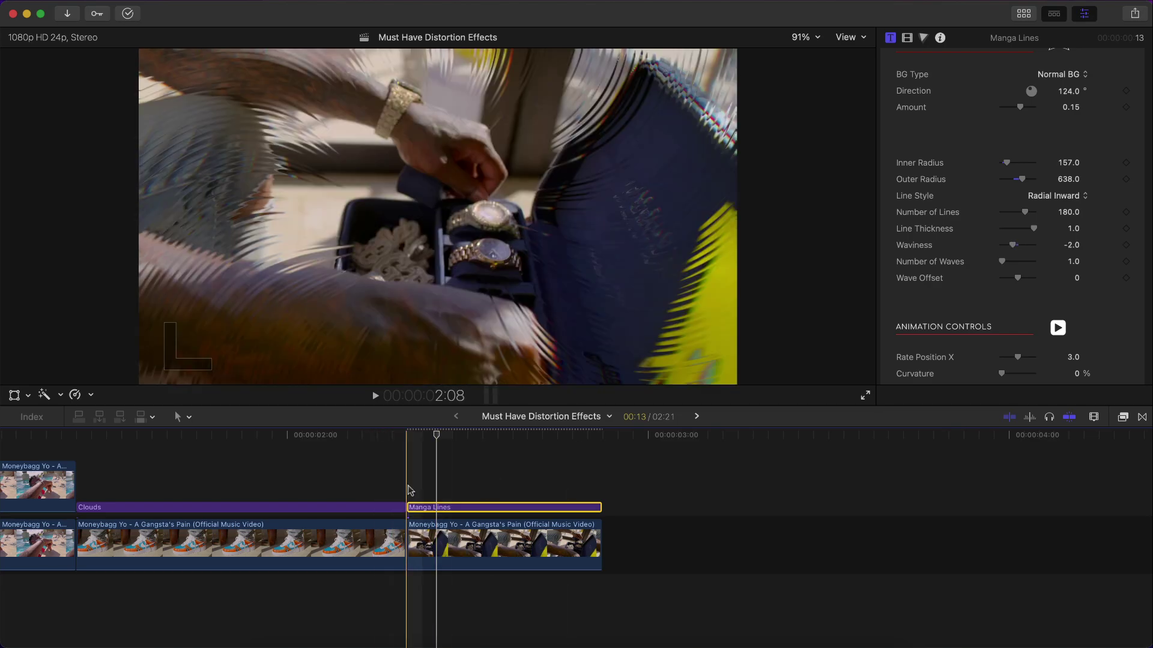
- Try the Manga Lines Gaussian Blur Amount at 0, and raise it to 55
scroll(1015, 252, "down", 5)
left_click_drag(1018, 256, 985, 250)
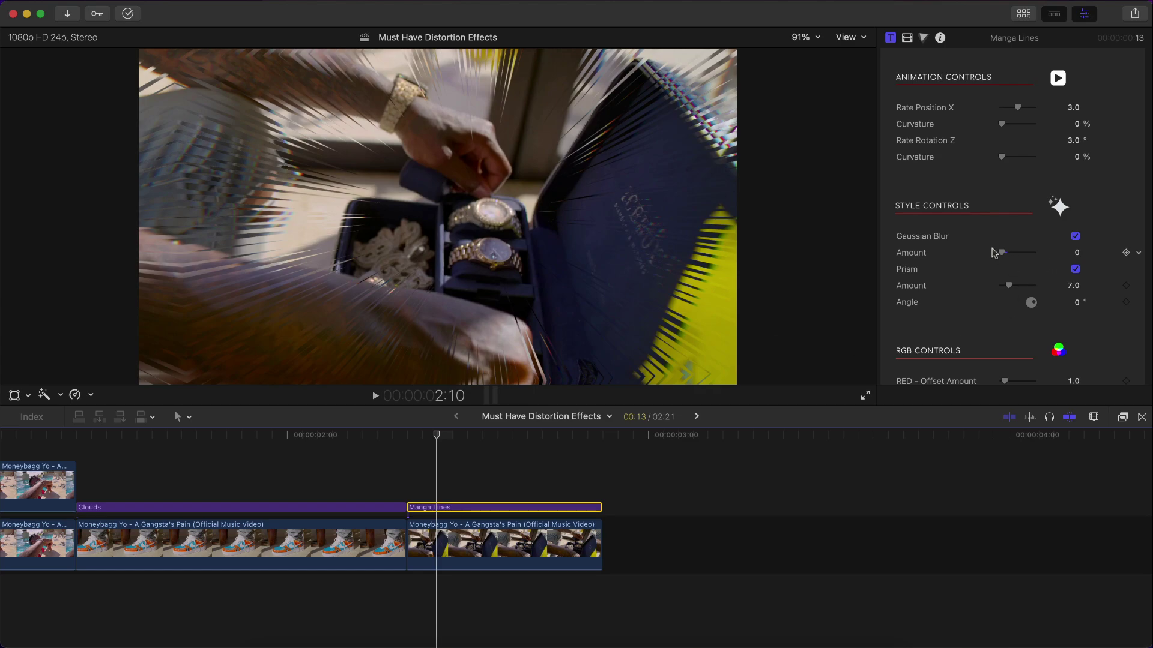
left_click(1075, 237)
left_click_drag(1006, 253, 1031, 255)
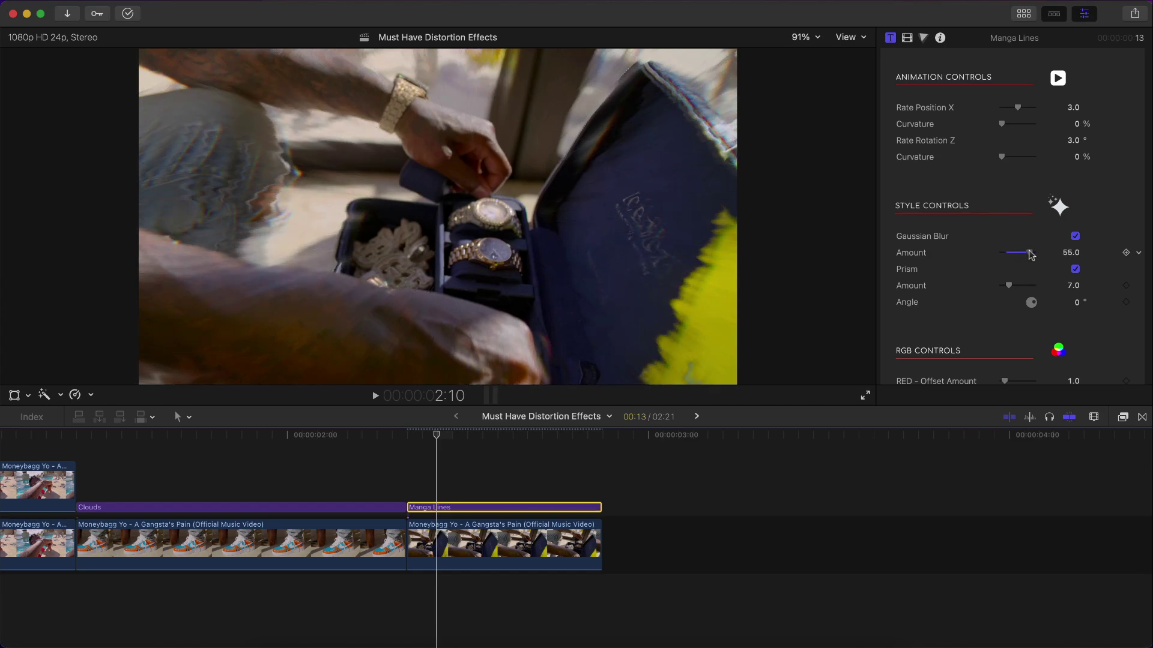
- Lower the Manga Lines Gaussian Blur Amount to 51, turn off its Prism option, and play the clip back
left_click(408, 436)
key("space")
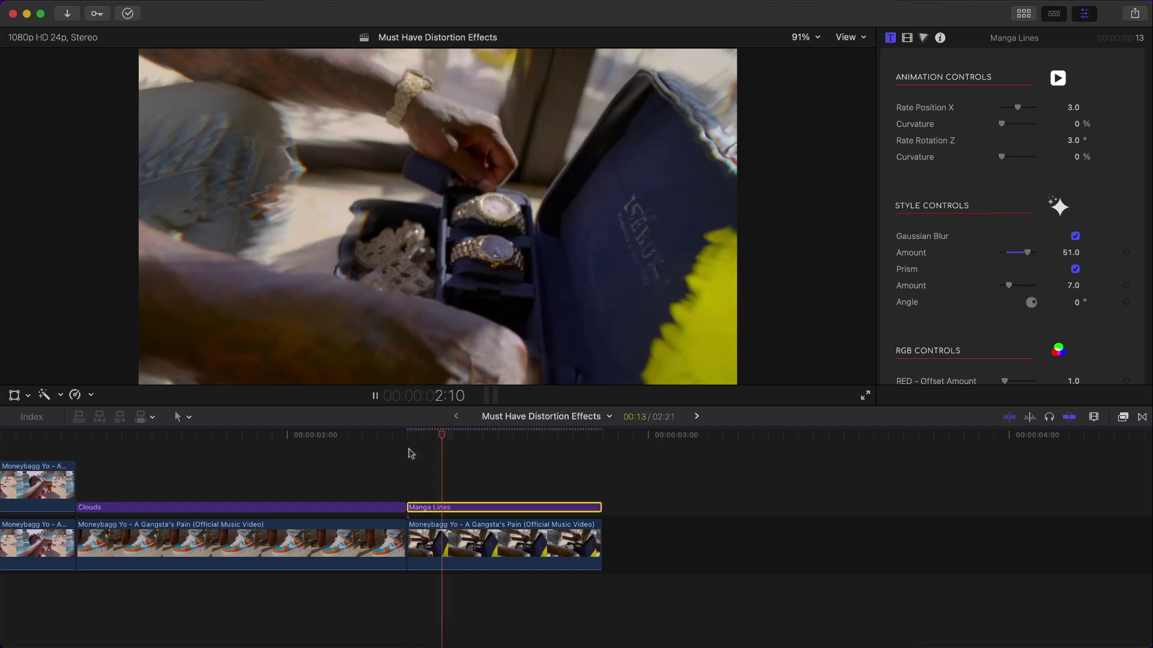
scroll(408, 439, "right", 2)
key("space")
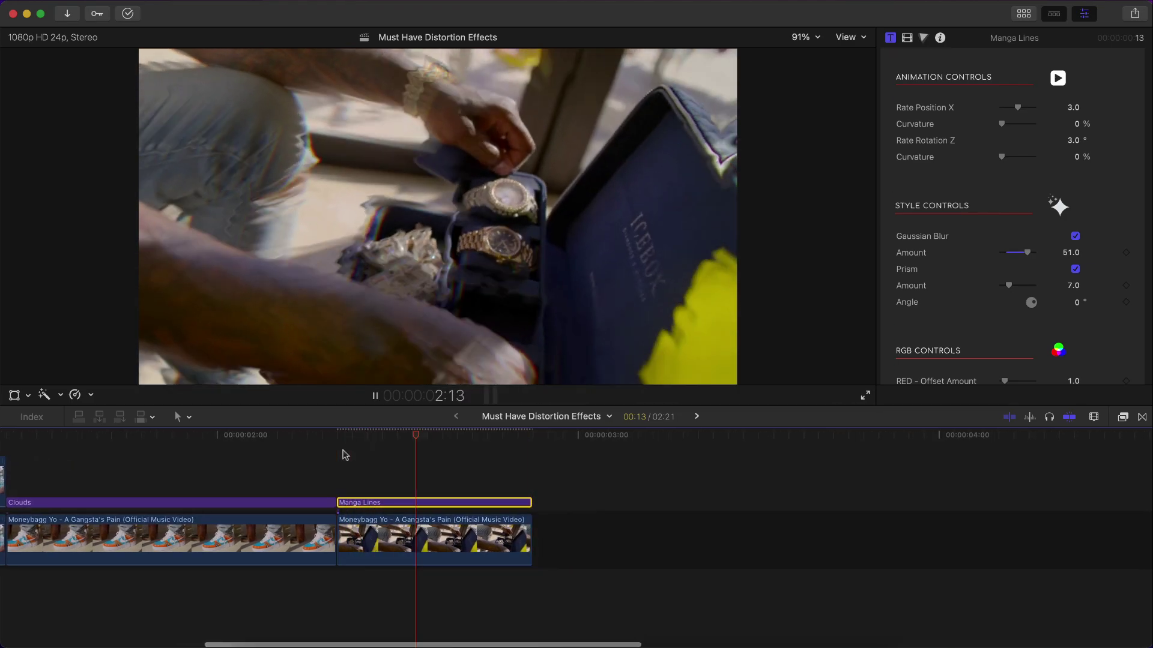
key("space")
left_click(1075, 269)
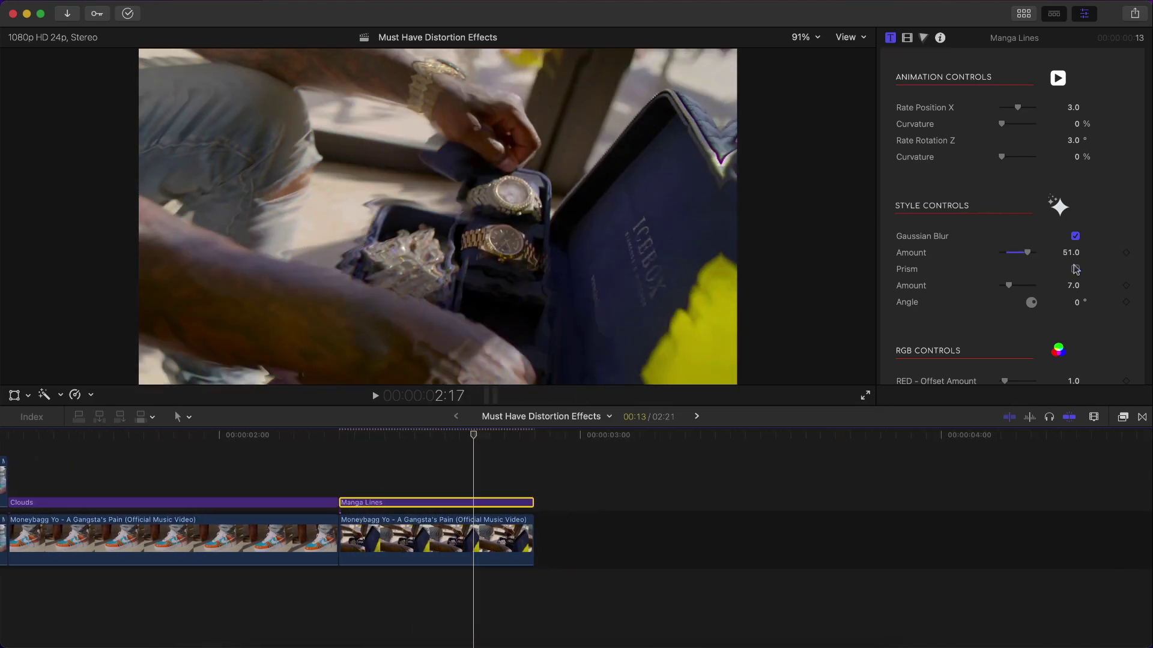
key("space")
key("space")
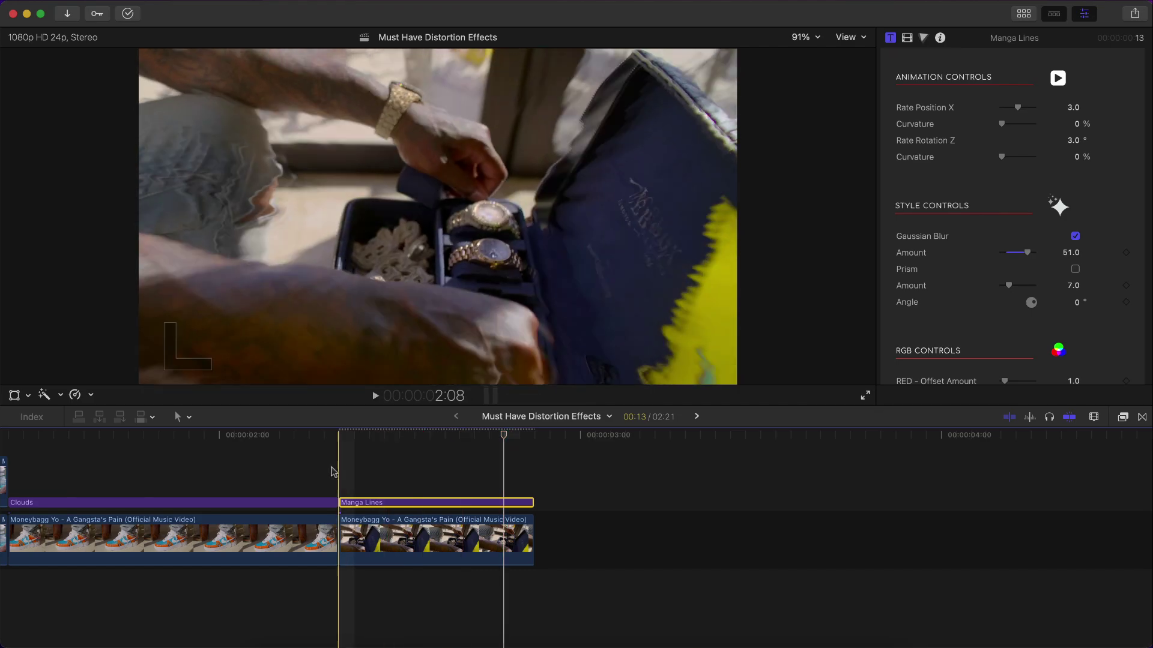
key("space")
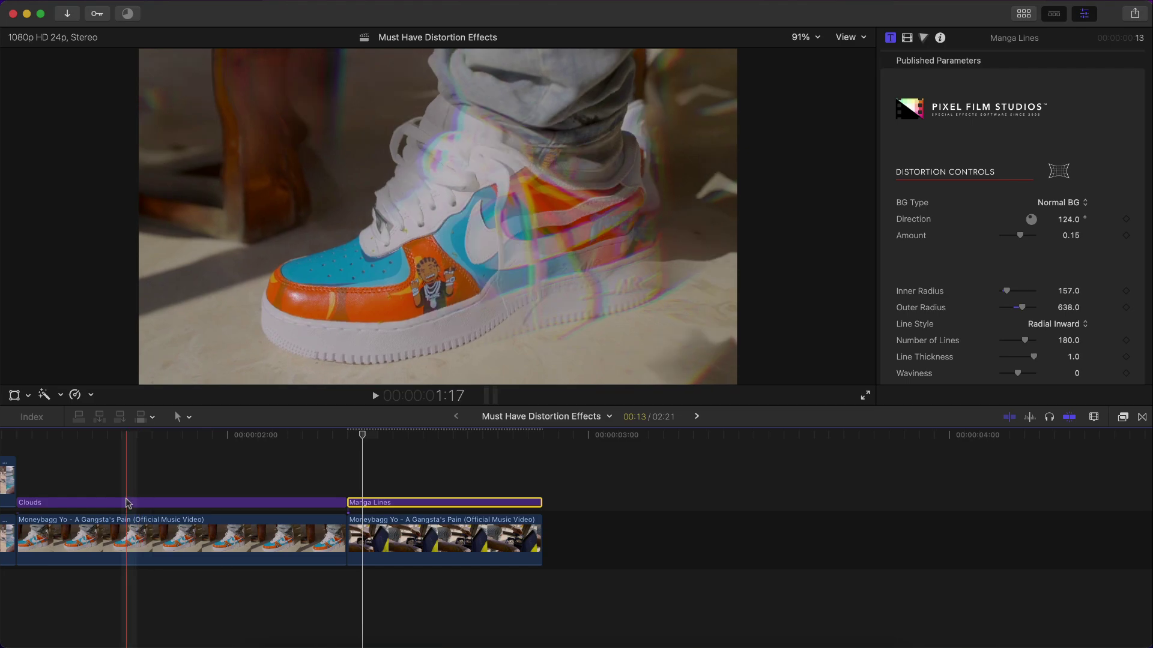
- Try stacking a copy of the Clouds overlay above Manga Lines, play it back, and delete the copy
left_click_drag(127, 503, 480, 467)
key("space")
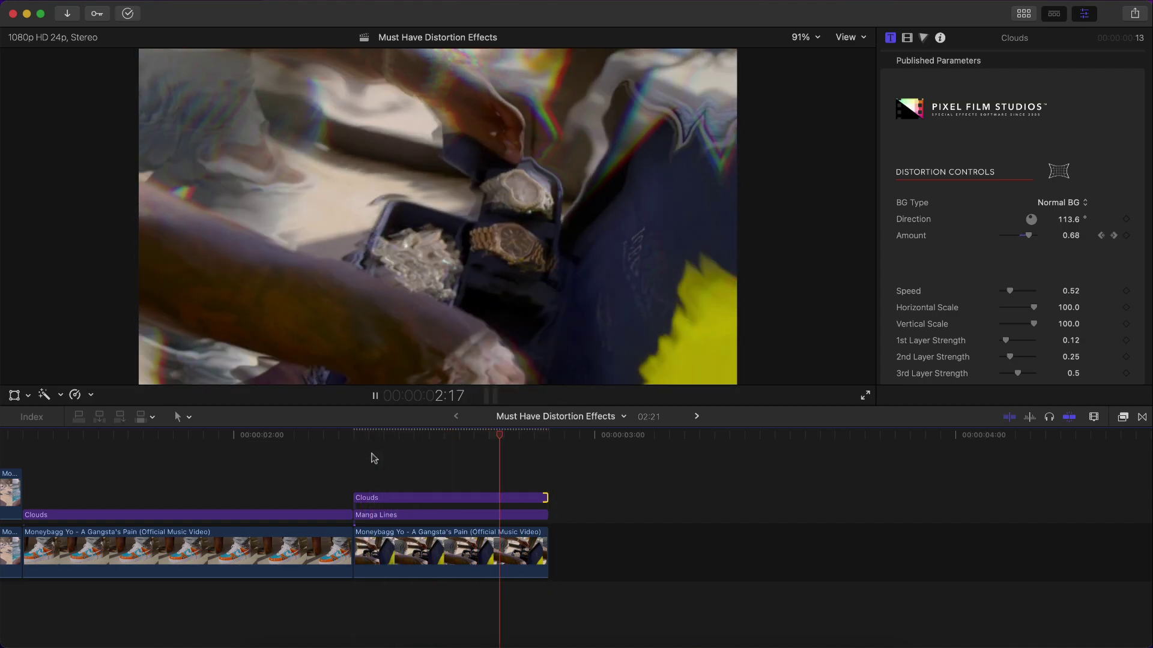
key("space")
left_click(378, 498)
key("BackSpace")
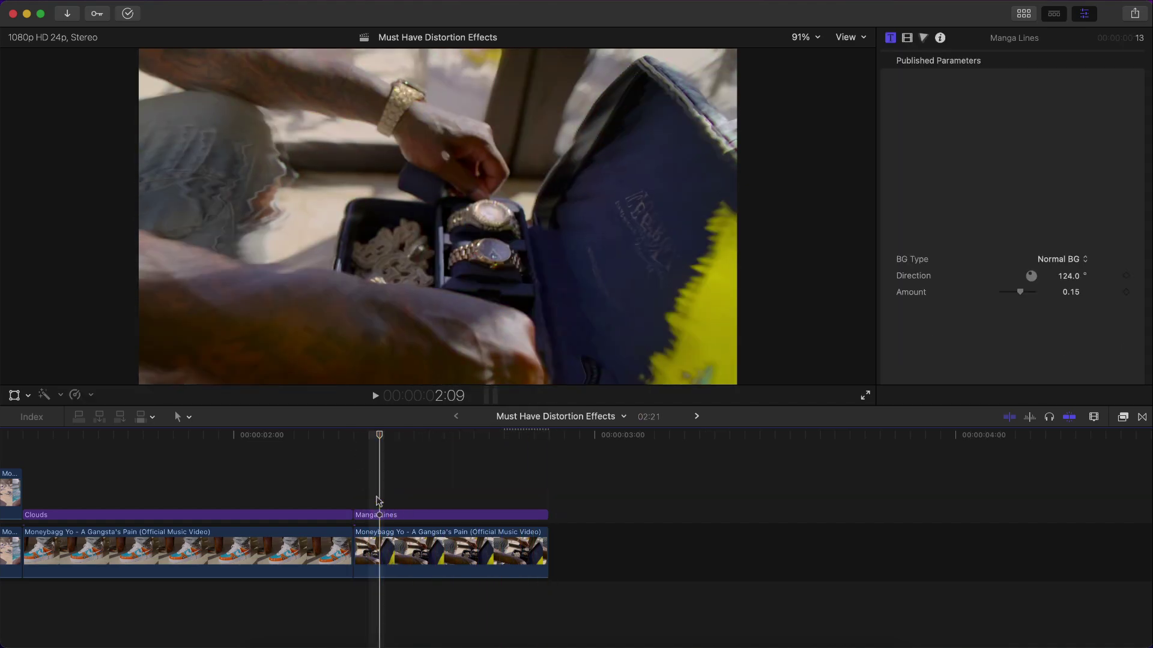
- Play back the Manga Lines clip, and preview the watch clip with the Gridwarp Tool Trackable overlay
key("space")
left_click_drag(410, 434, 426, 436)
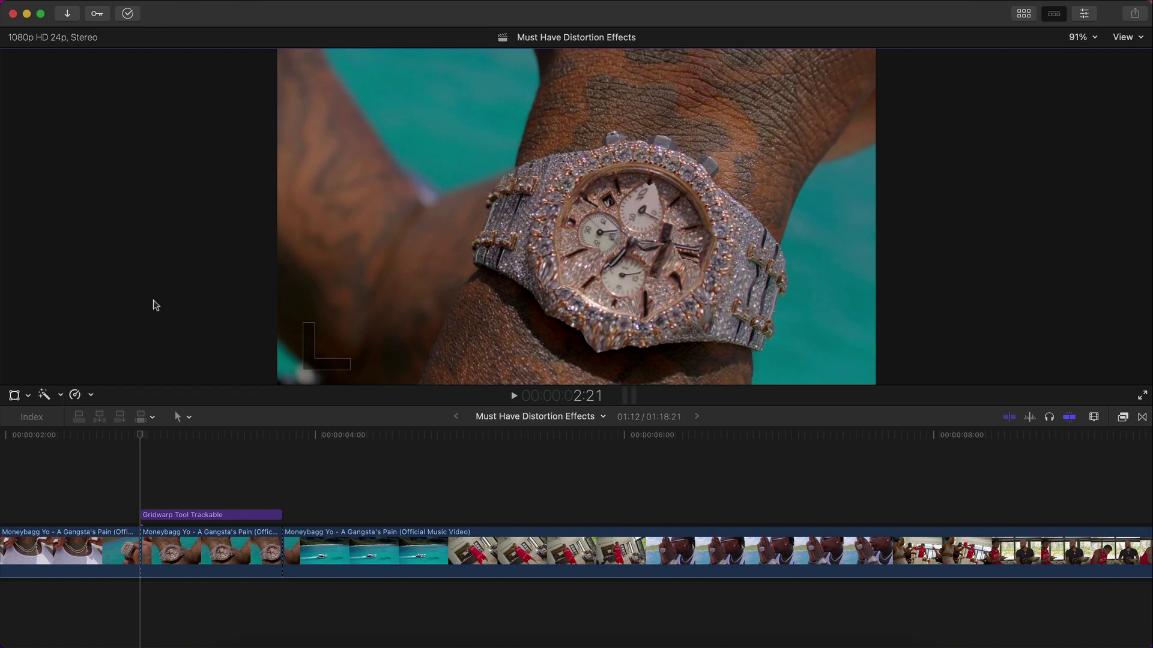
key("space")
left_click(152, 489)
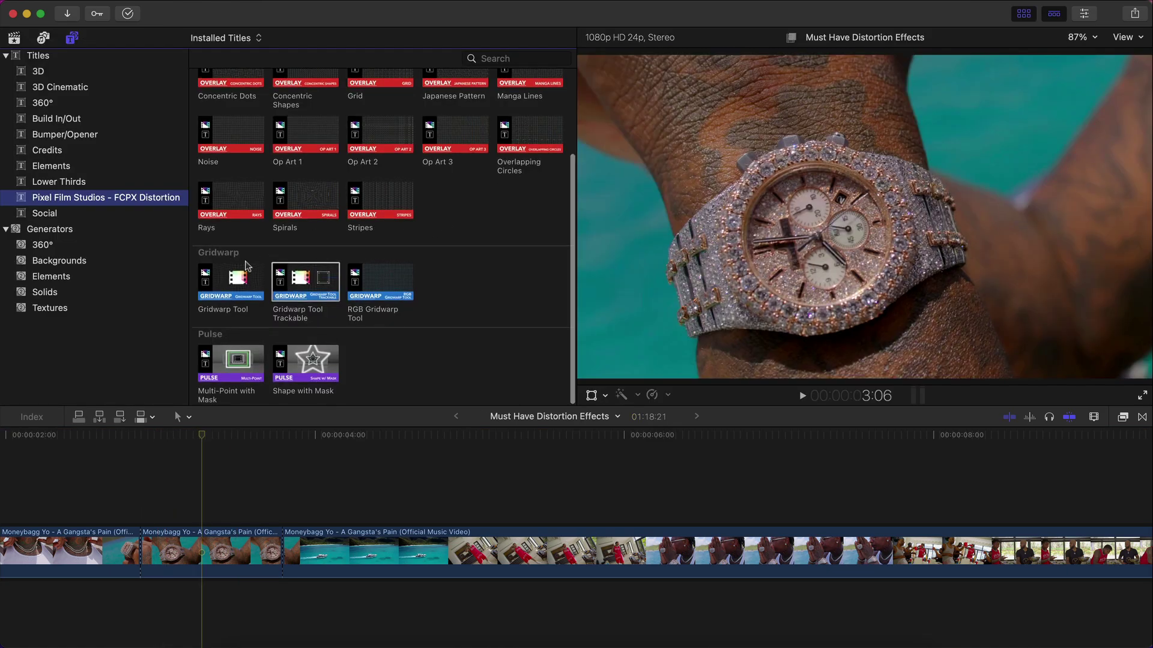
- Add the Gridwarp Tool Trackable title above the watch close-up clip, and trim it to the clip's end
left_click(240, 279)
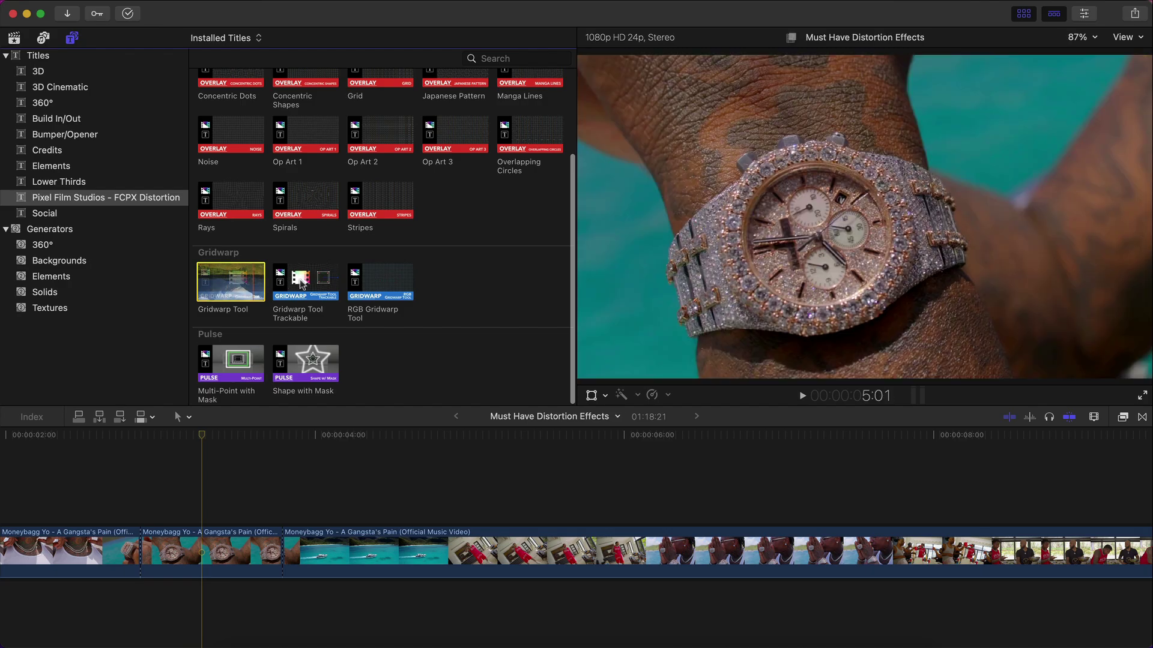
left_click(375, 281)
left_click(292, 286)
left_click_drag(301, 287, 271, 489)
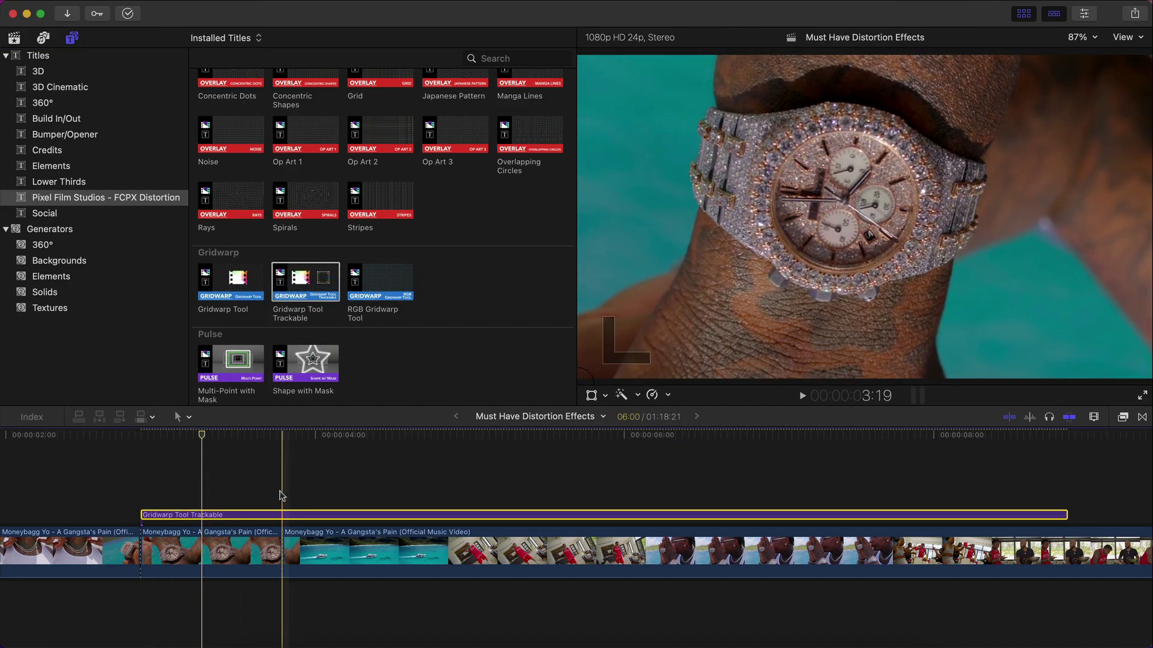
key("super+b")
left_click(285, 517)
left_click(293, 517)
key("Delete")
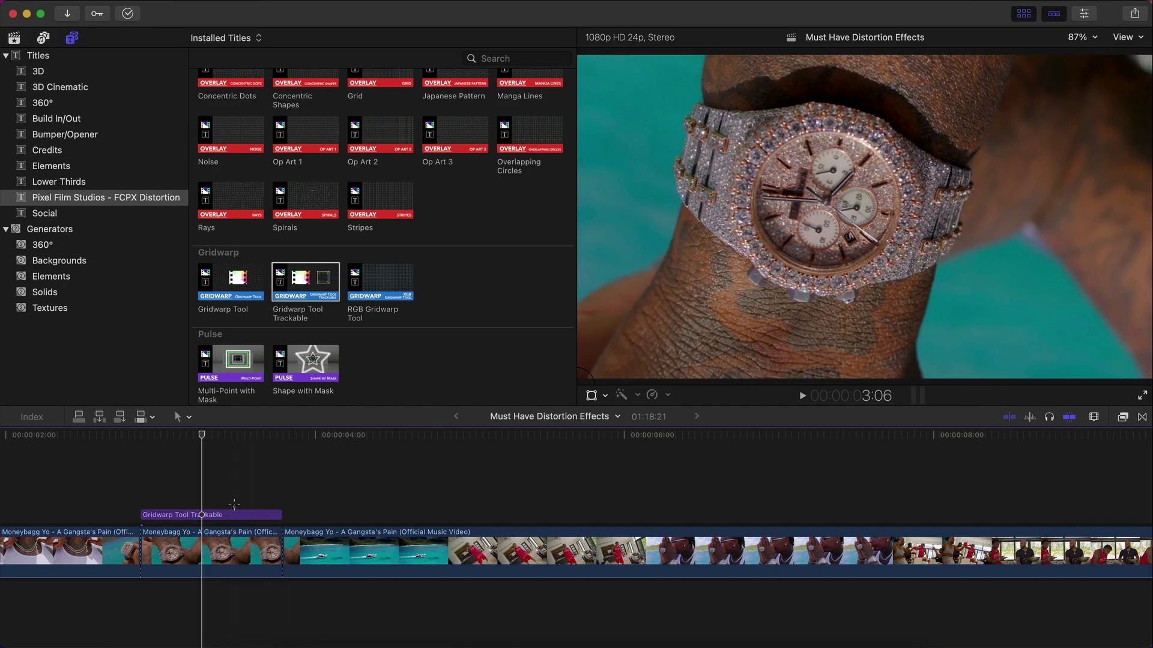
- Enable Toggle Grid, Flipped X and Flipped Y for the Gridwarp Tool Trackable overlay, and play the flipped clip
left_click(221, 515)
left_click(1024, 13)
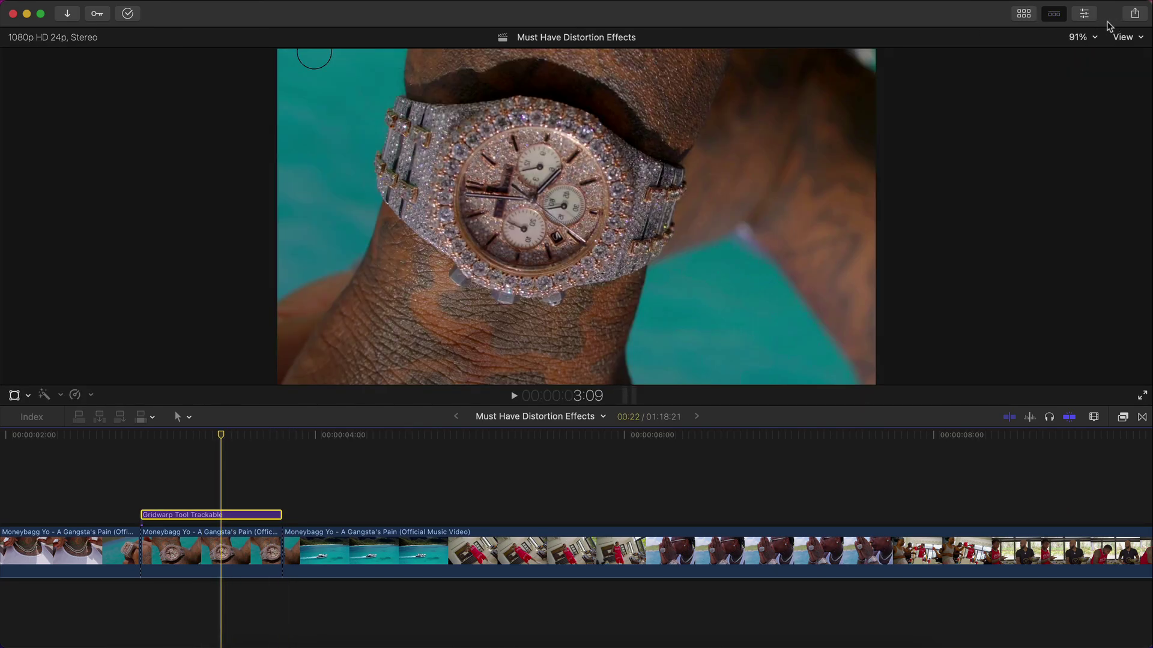
left_click(1084, 13)
scroll(959, 193, "down", 2)
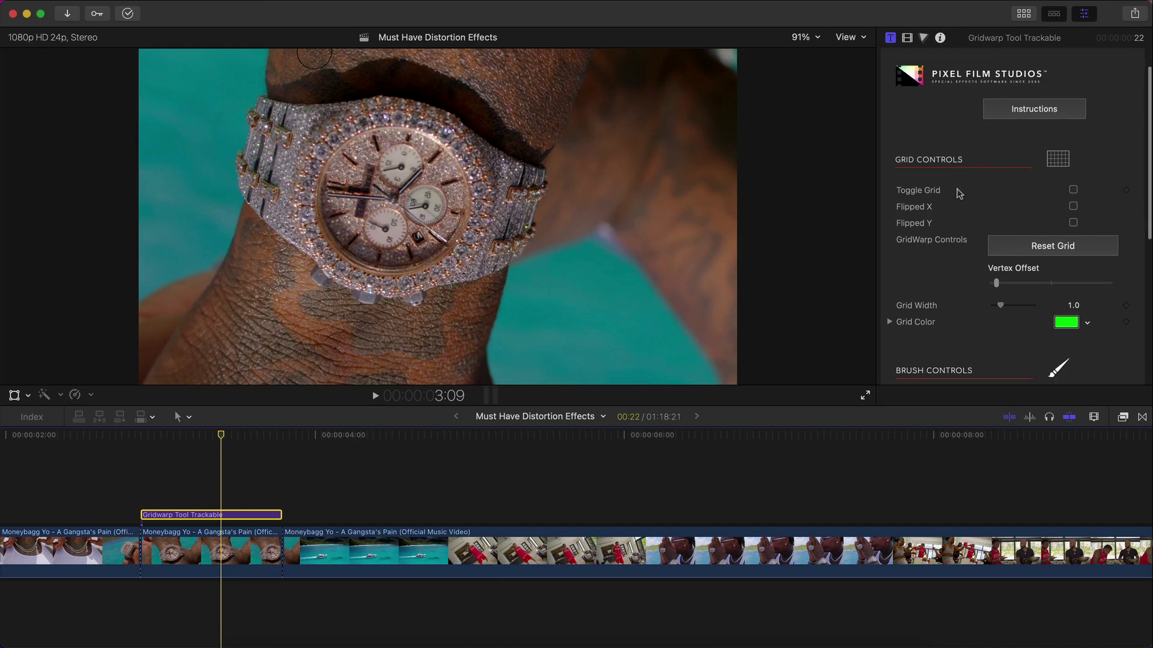
left_click(1073, 190)
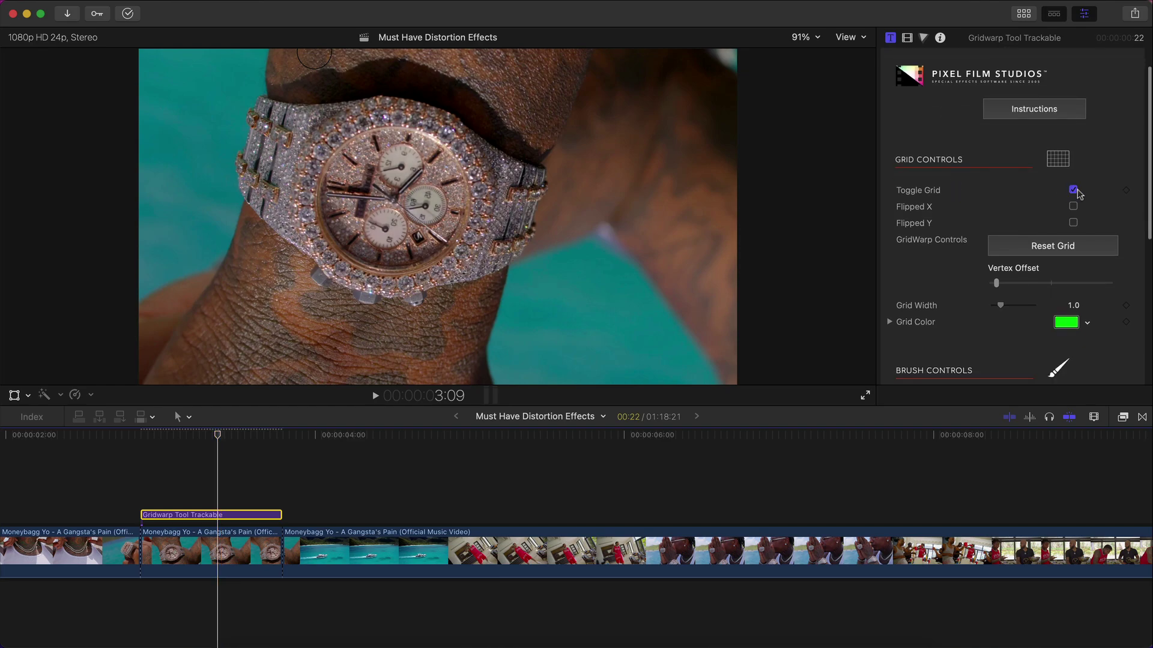
scroll(1074, 212, "down", 5)
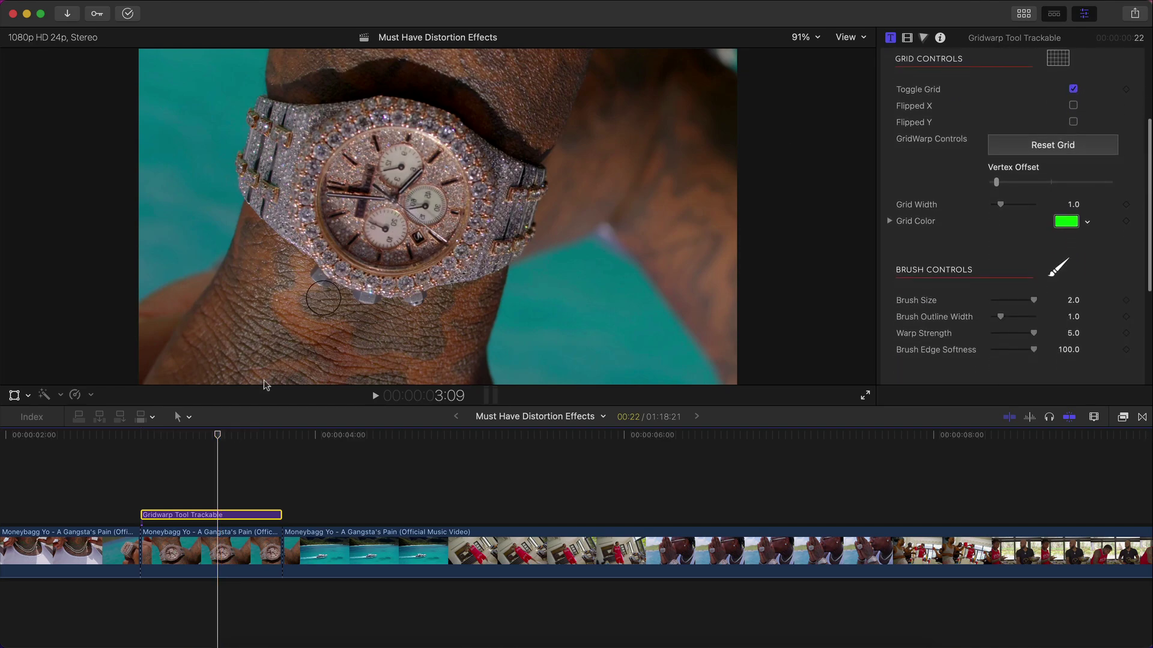
scroll(1074, 174, "up", 3)
left_click(1073, 168)
left_click(1075, 184)
scroll(1076, 183, "up", 4)
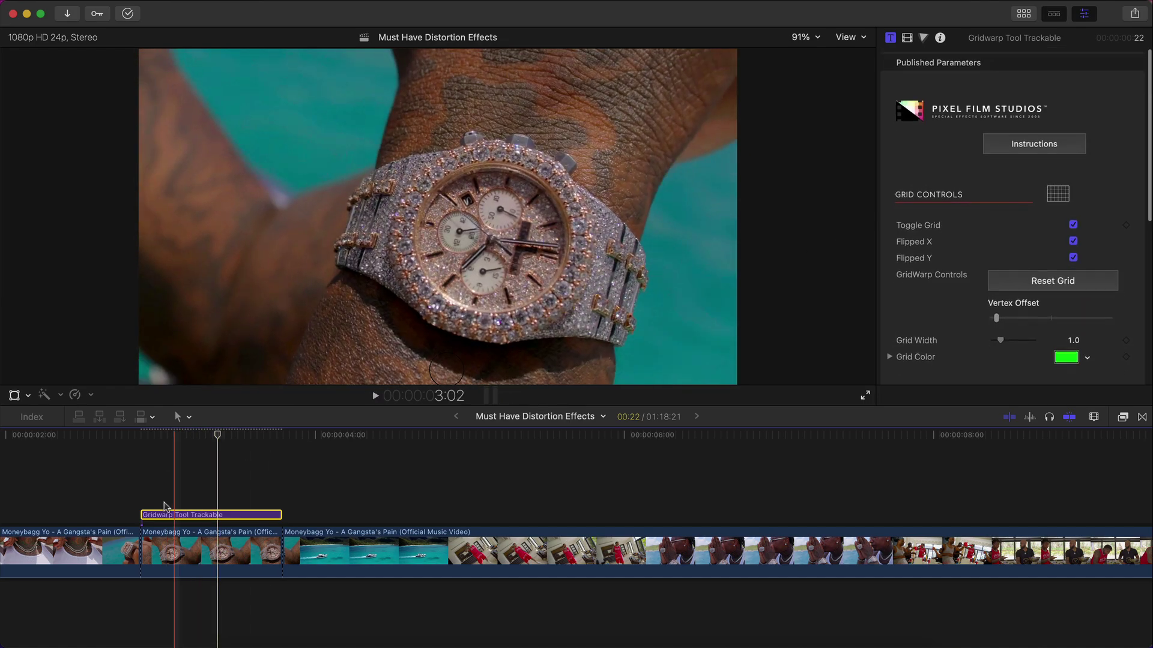
key("space")
key("space")
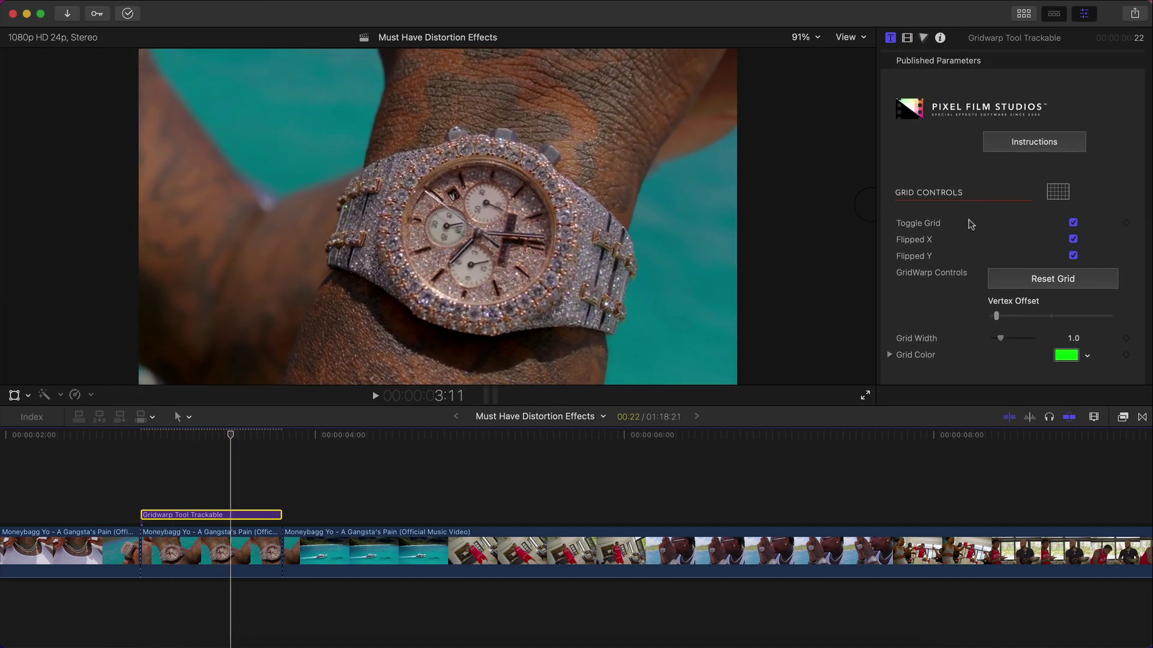
- Reset the Gridwarp grid, and switch its display off and back on
scroll(1024, 255, "down", 3)
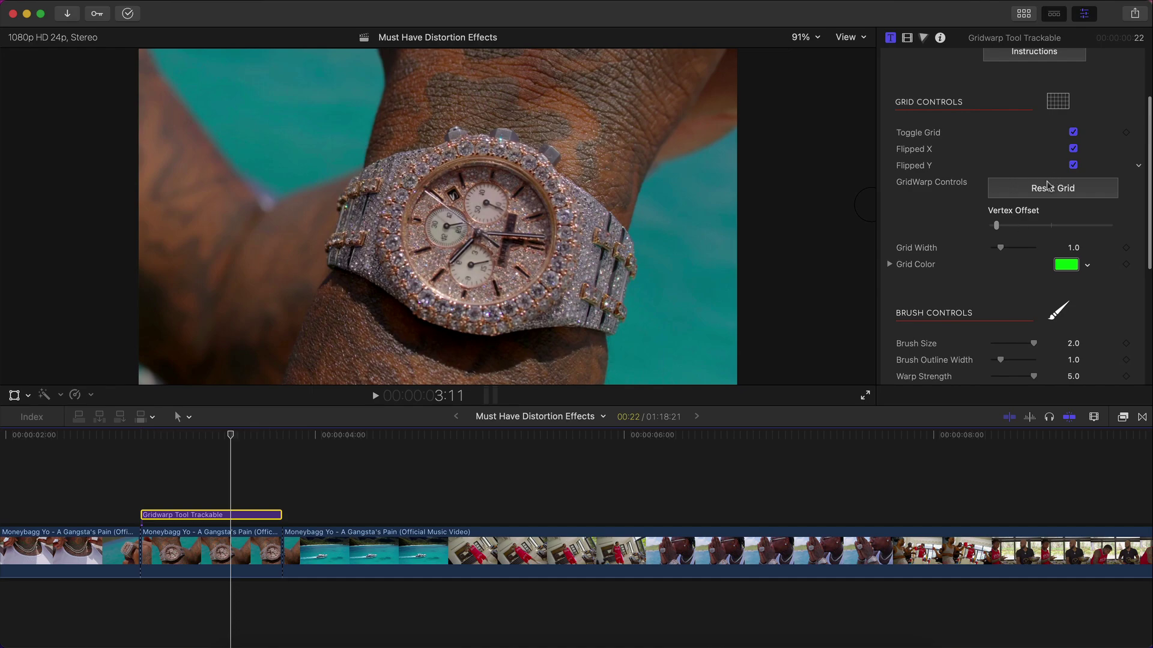
left_click(1061, 190)
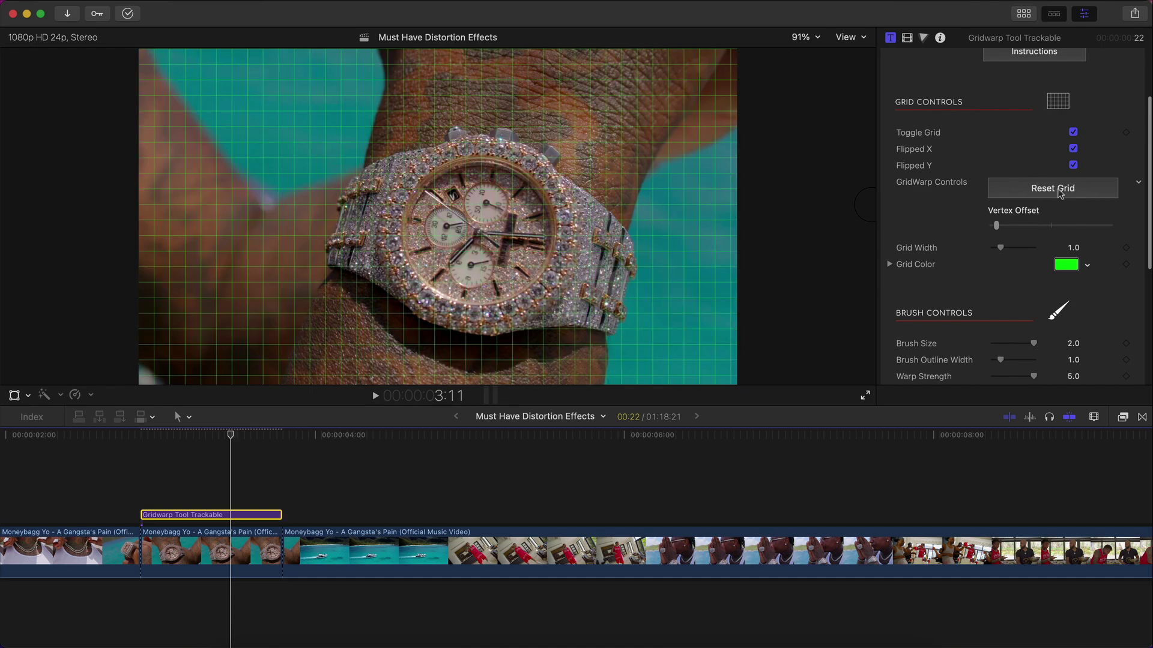
scroll(1053, 198, "down", 1)
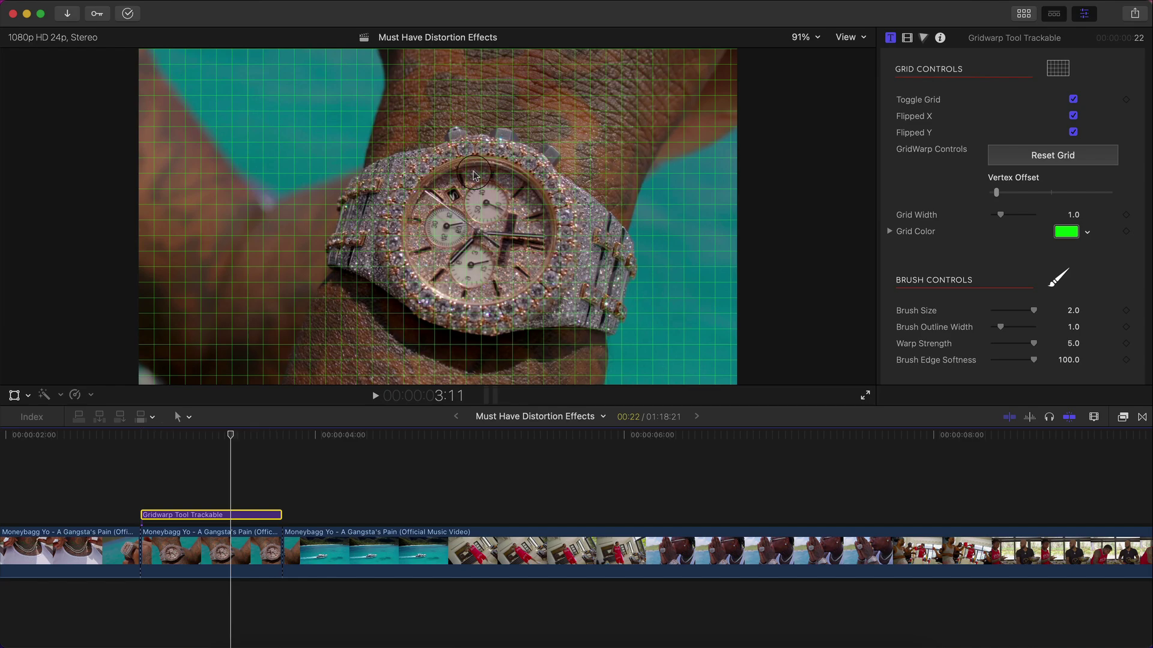
left_click(1073, 101)
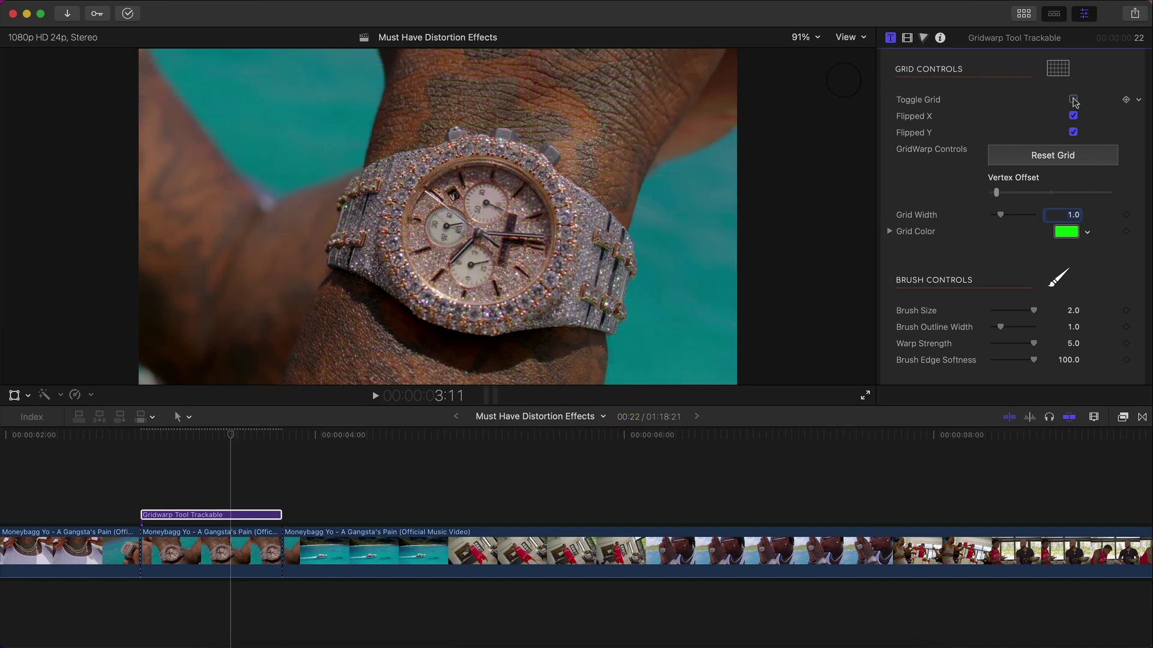
left_click(1074, 101)
scroll(1012, 193, "down", 1)
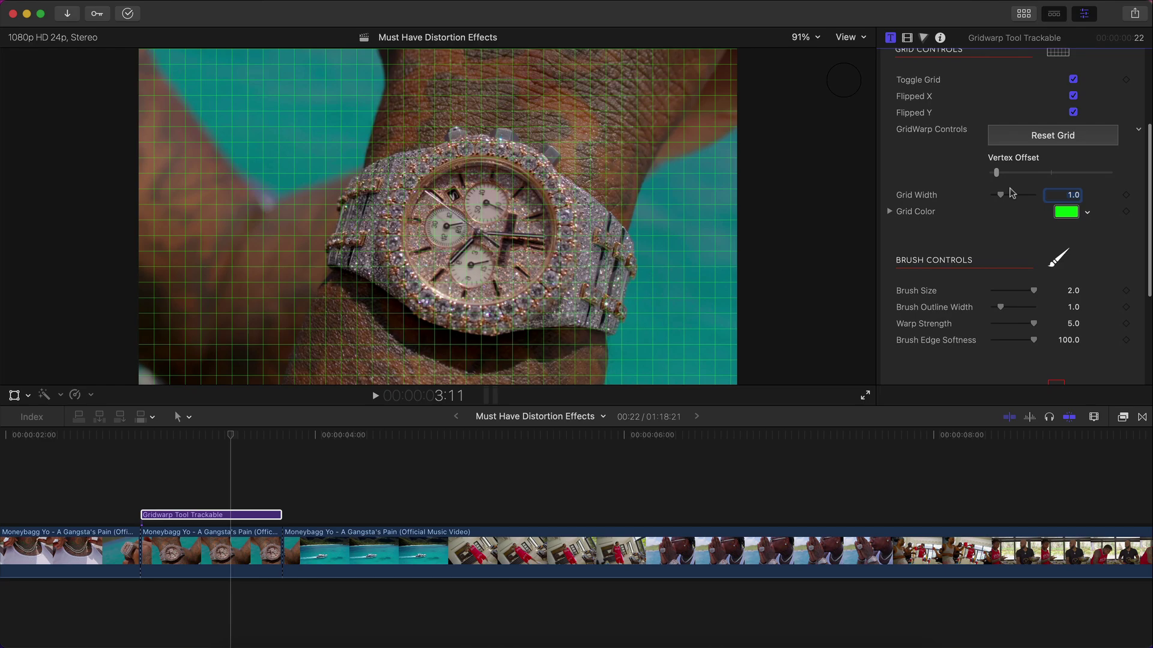
- Try an orange Grid Color, change it to yellowish green, and set the Grid Width to 0.88
left_click(1076, 214)
scroll(1020, 210, "down", 2)
left_click(810, 239)
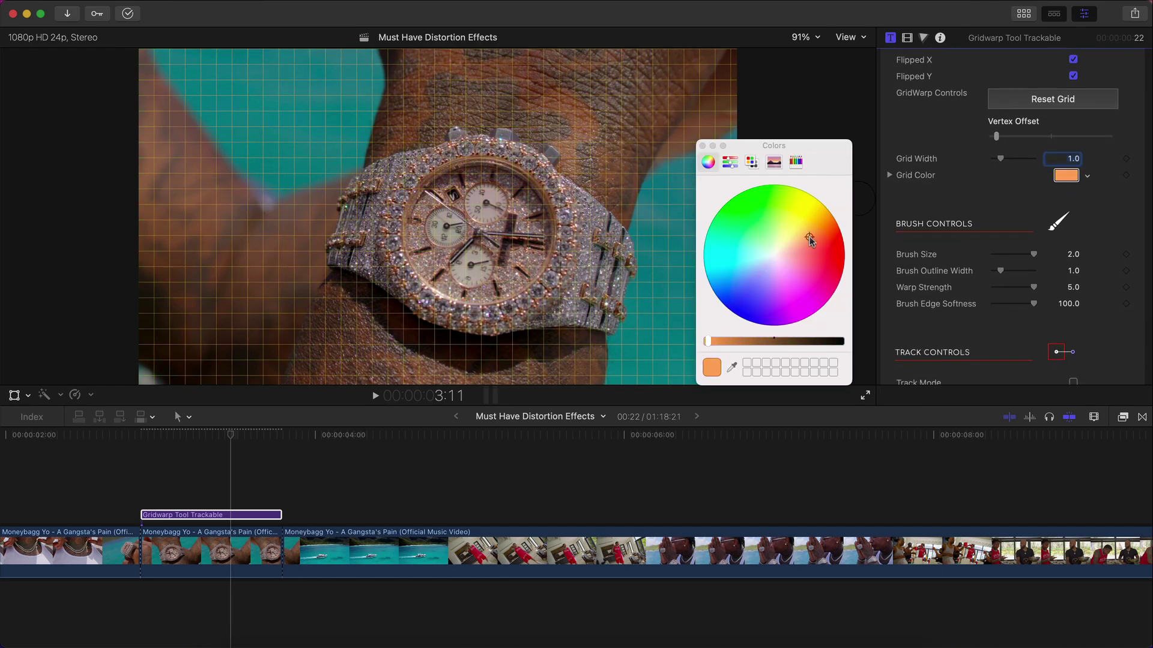
mouse_move(810, 239)
left_mouse_down()
mouse_move(789, 196)
mouse_move(747, 201)
mouse_move(778, 189)
left_mouse_up()
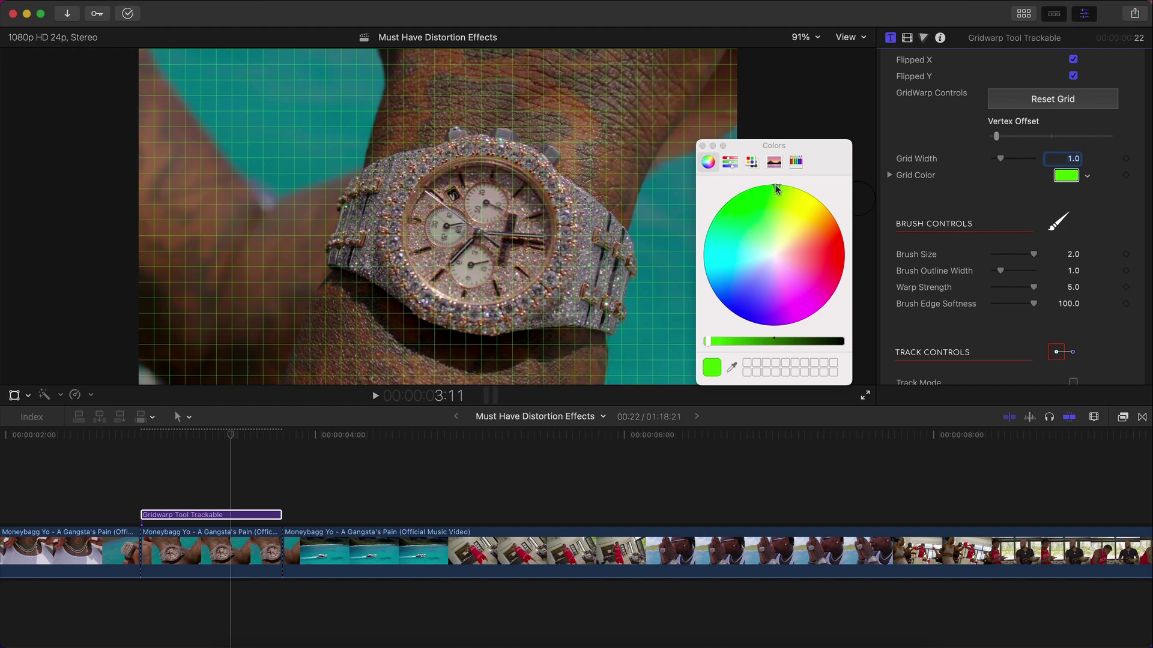
left_click(703, 146)
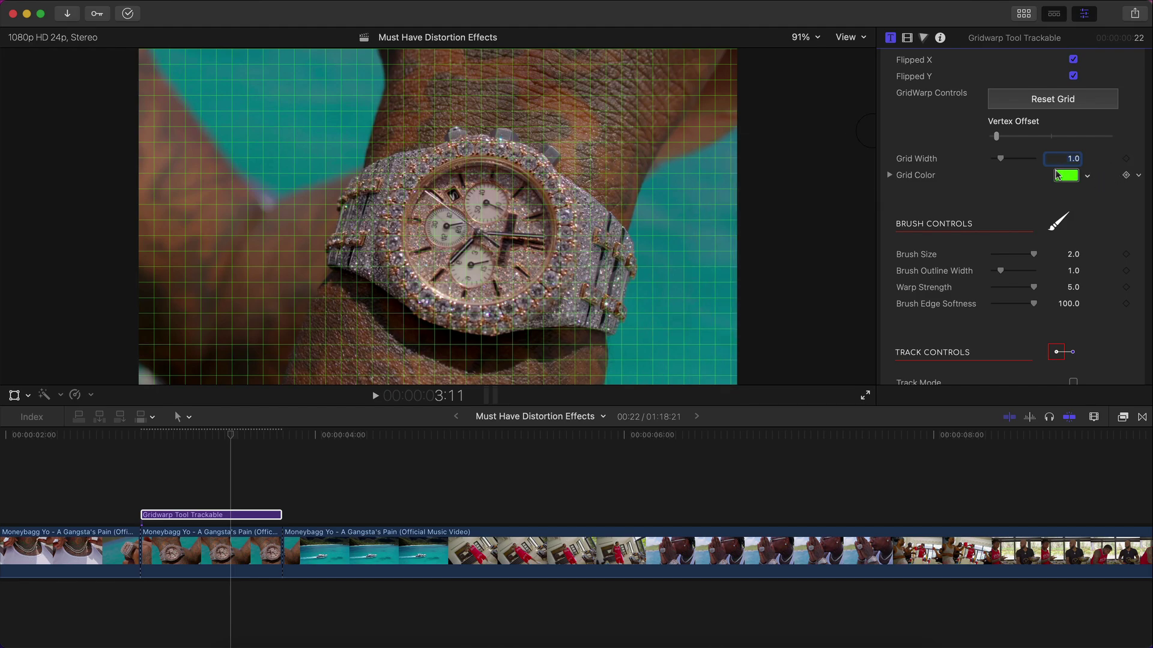
mouse_move(1002, 161)
left_mouse_down()
mouse_move(1018, 159)
mouse_move(999, 159)
left_mouse_up()
- Review the Gridwarp brush and track controls, and open the Track Editor, moving its window fully into view
scroll(944, 253, "down", 1)
scroll(944, 253, "down", 3)
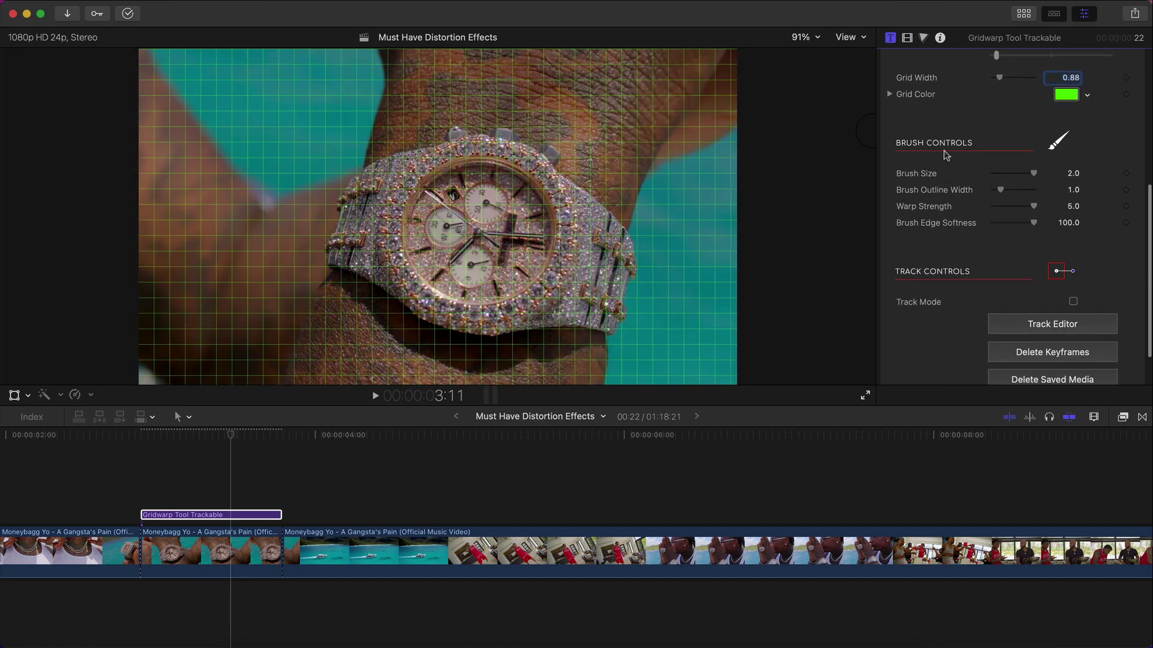
scroll(947, 155, "down", 1)
scroll(943, 262, "down", 1)
scroll(944, 262, "up", 3)
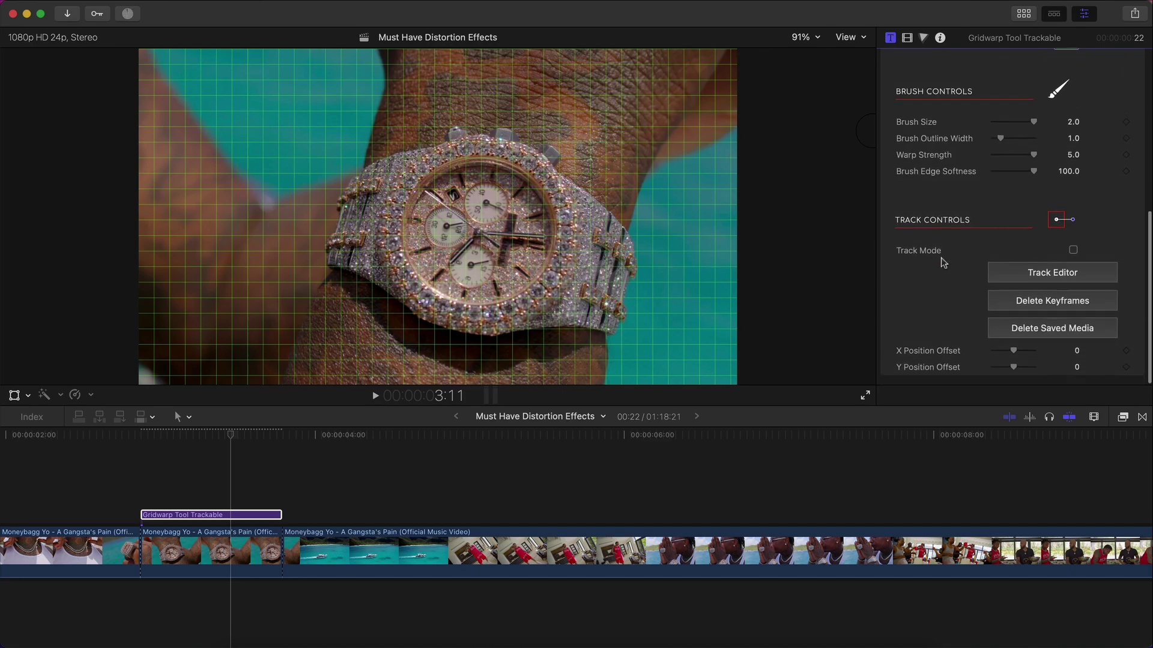
scroll(943, 262, "down", 4)
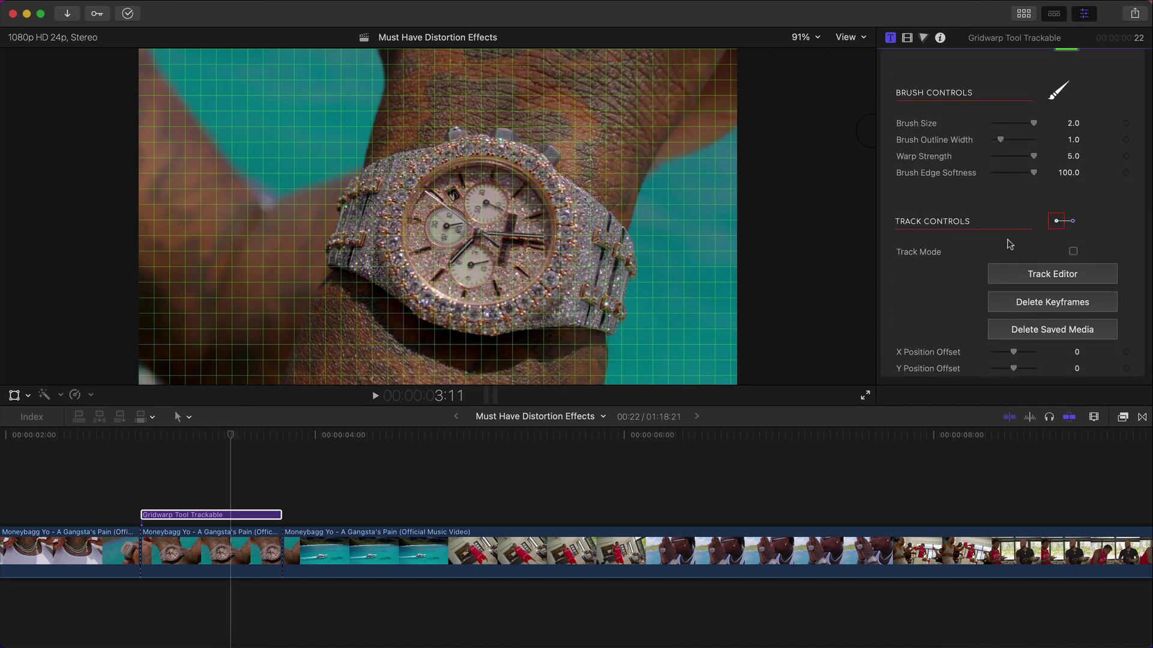
left_click(1027, 275)
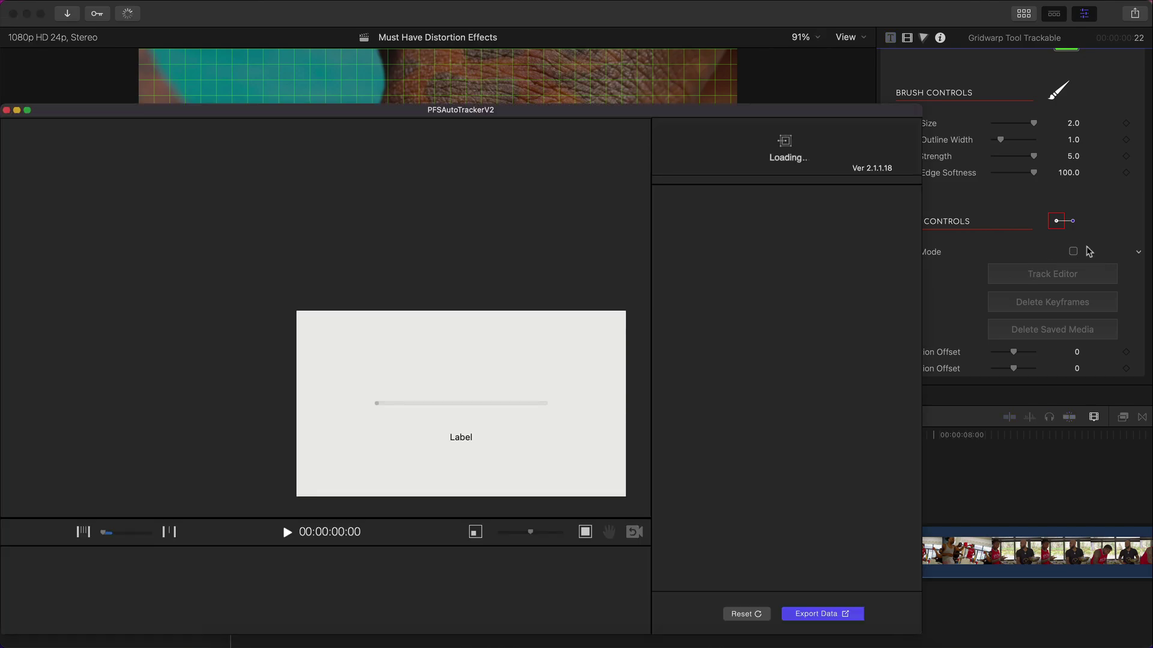
left_click_drag(703, 115, 791, 53)
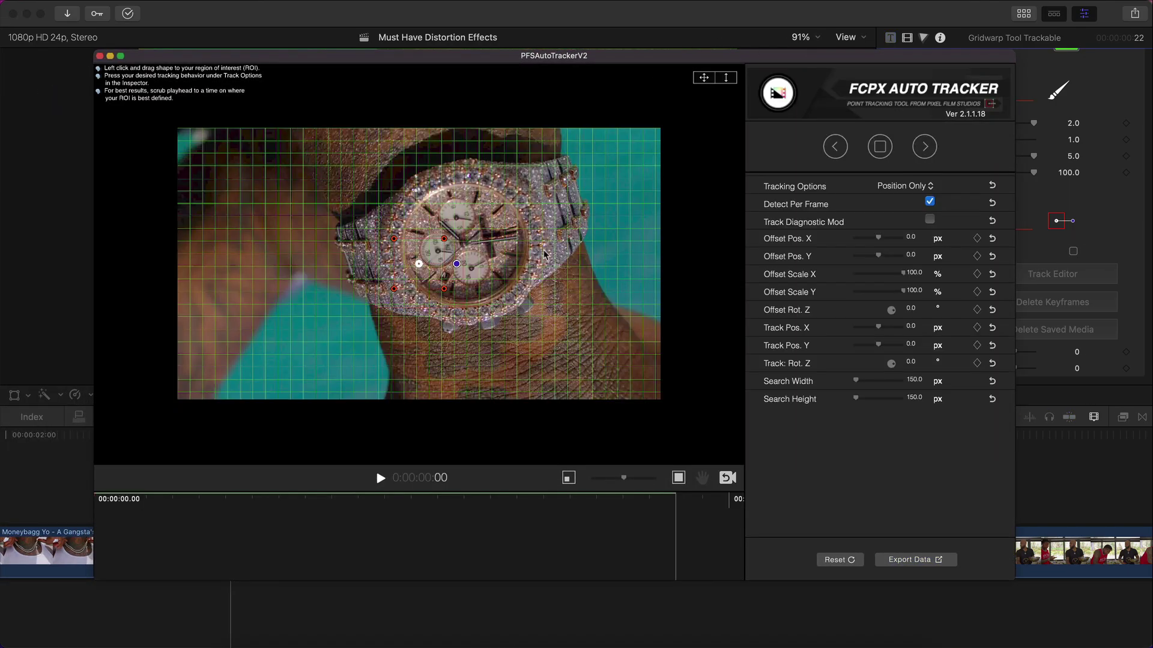
- Center the tracking shape on the watch dial at the first frame, offset about 180 px in X and 84 px in Y
left_click_drag(268, 508, 92, 504)
left_click(91, 505)
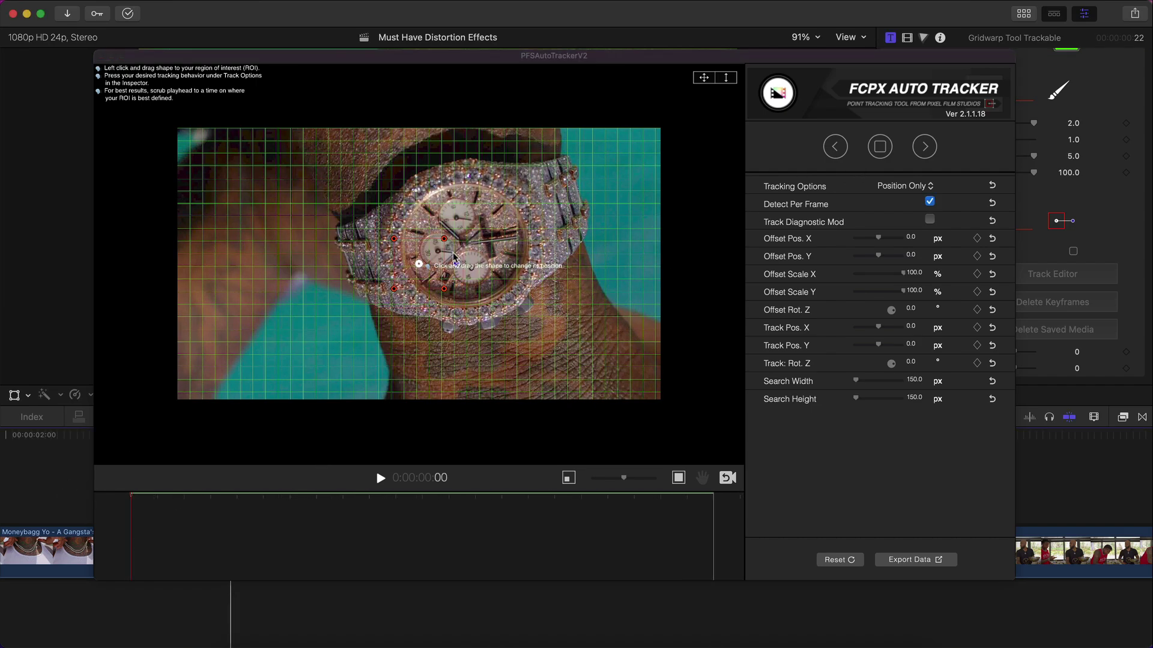
left_click_drag(454, 258, 465, 240)
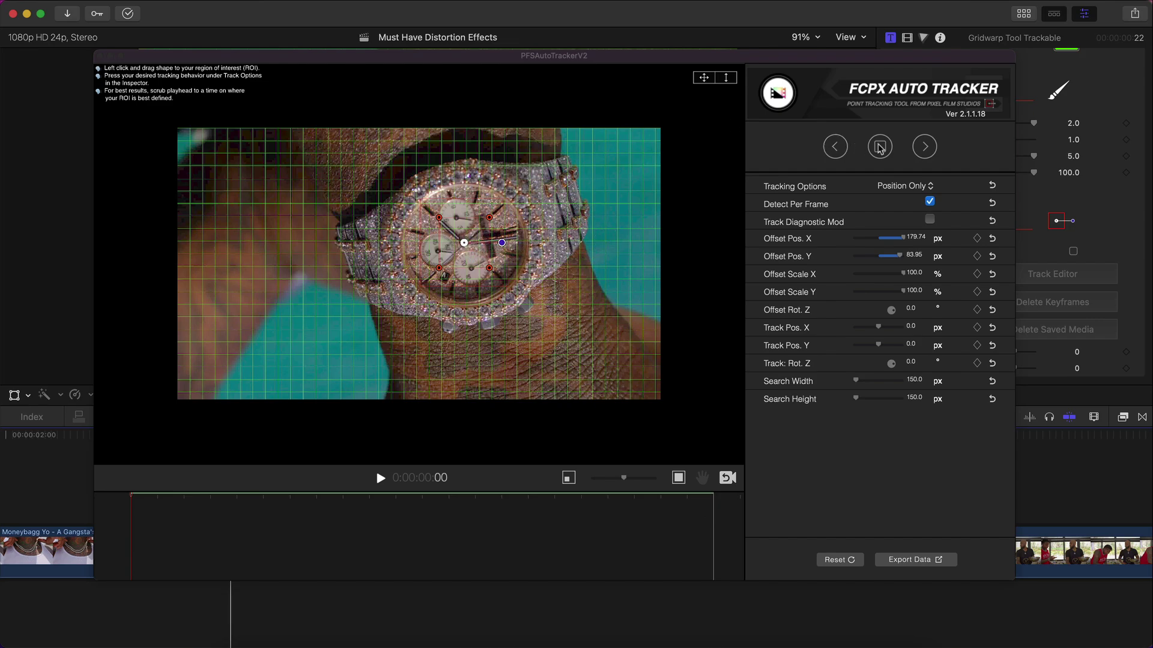
- Track the watch dial forward through the clip, export the tracking data, and close the tracker window
left_click(924, 147)
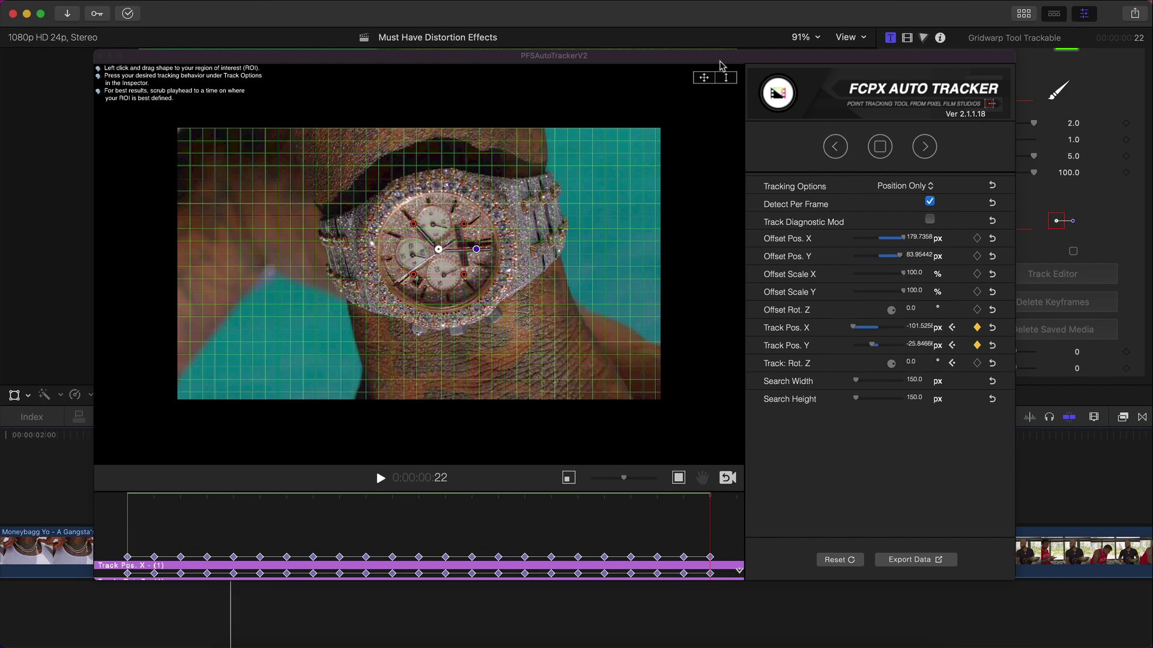
left_click(908, 560)
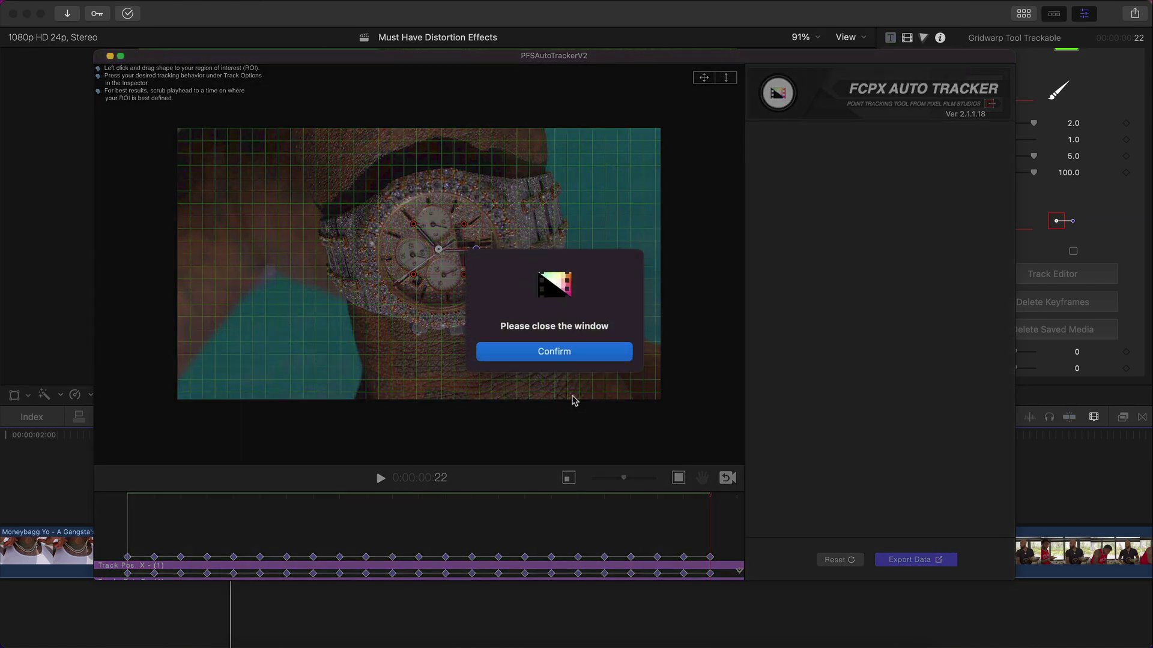
left_click(587, 355)
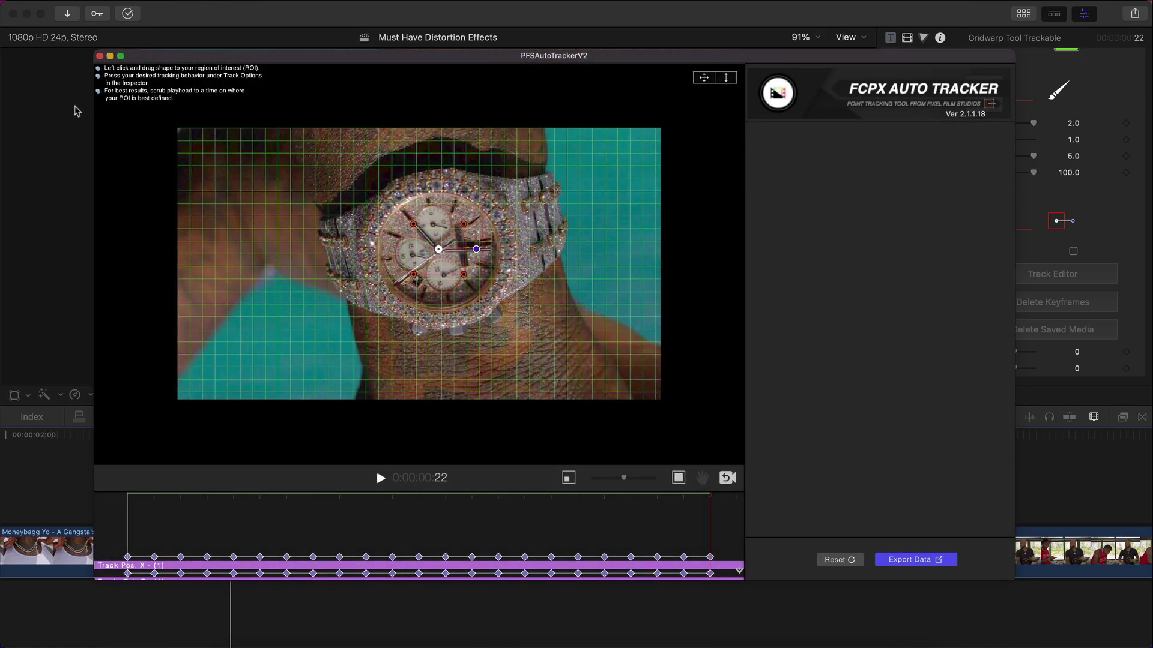
left_click(100, 56)
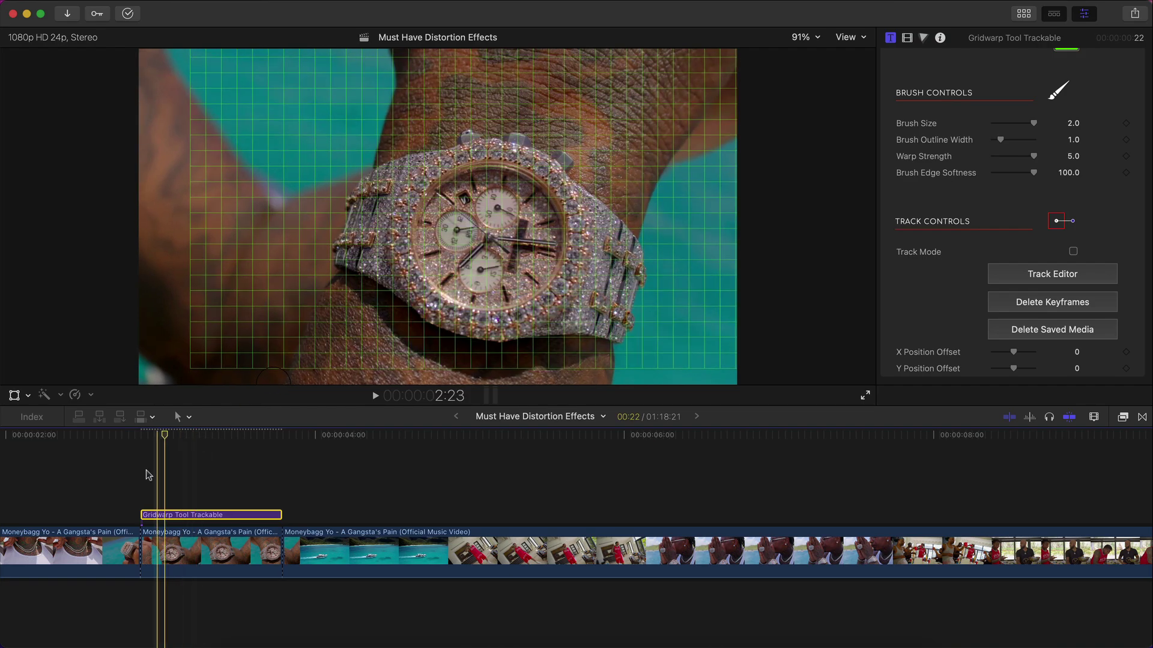
- Set the Gridwarp Brush Size to 1.5 and increase the Brush Outline Width, with the playhead inside the watch clip
left_click(197, 444)
scroll(1060, 246, "up", 10)
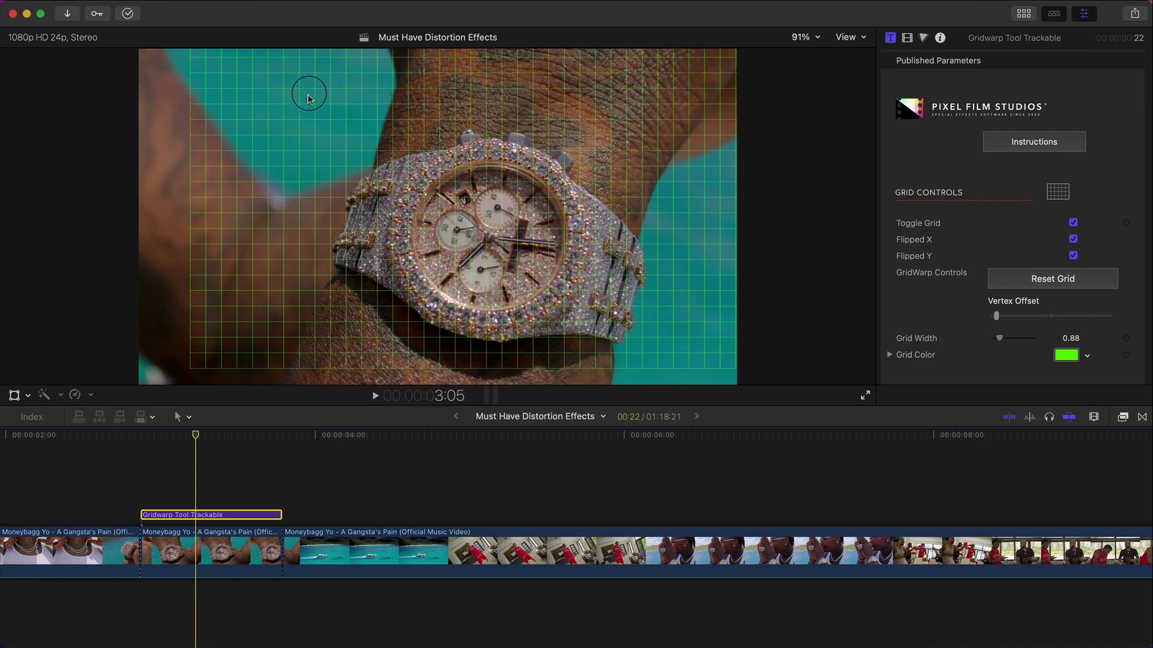
scroll(960, 204, "down", 3)
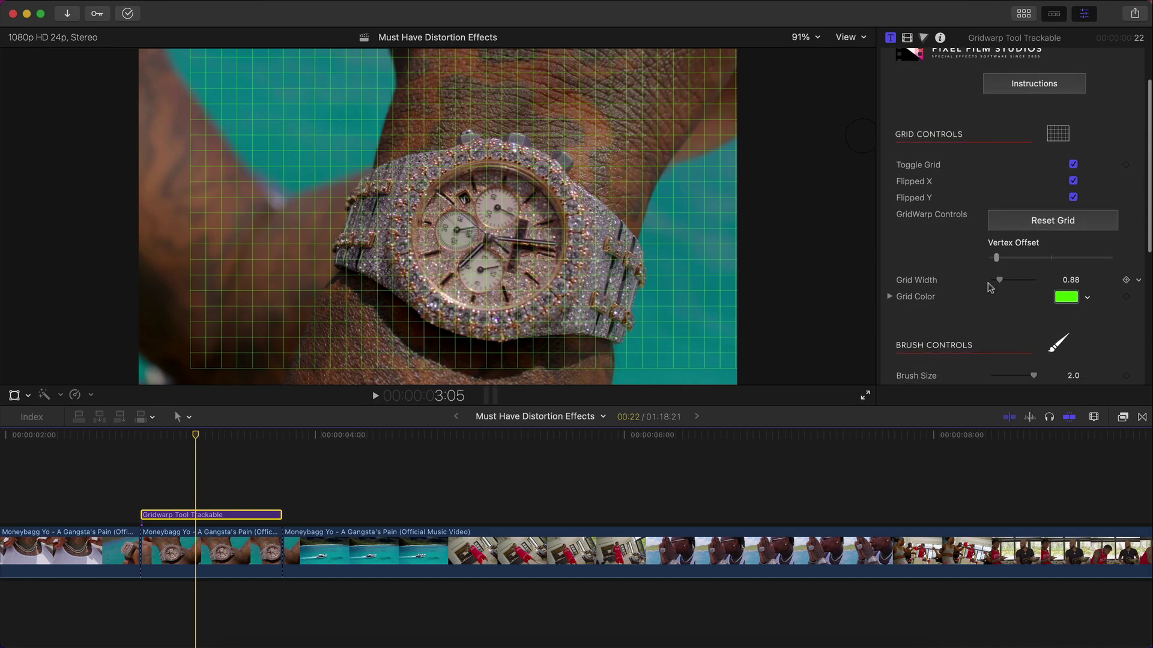
scroll(990, 287, "down", 7)
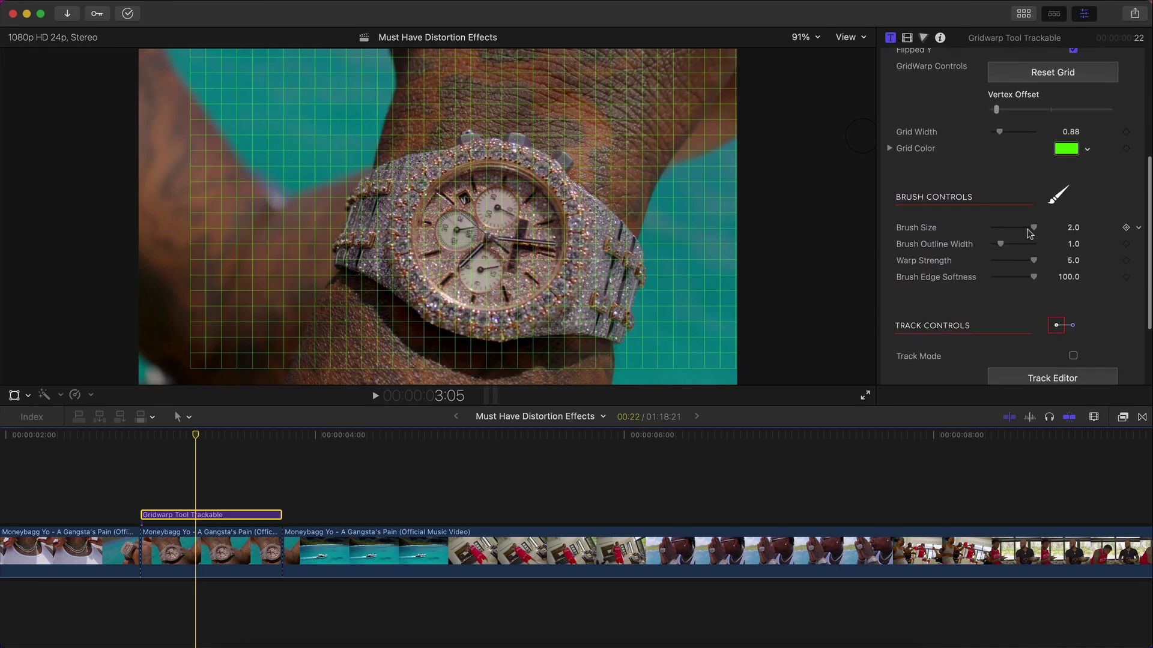
left_click_drag(1031, 228, 1013, 229)
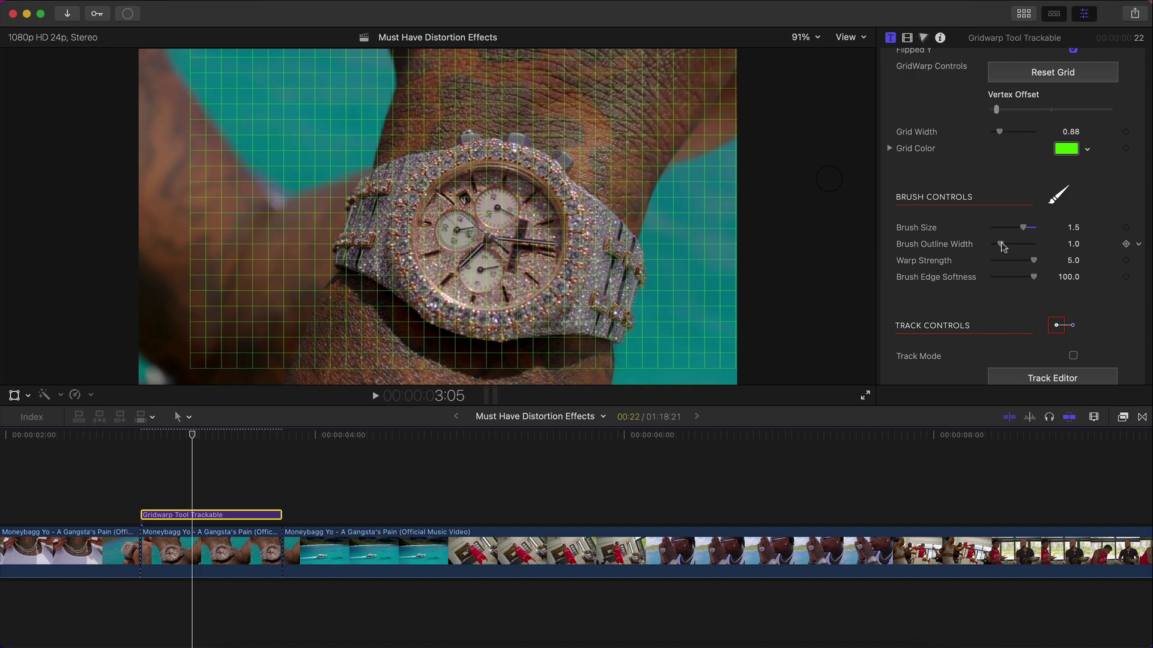
left_click_drag(1008, 244, 1014, 246)
scroll(991, 294, "down", 4)
scroll(981, 278, "up", 10)
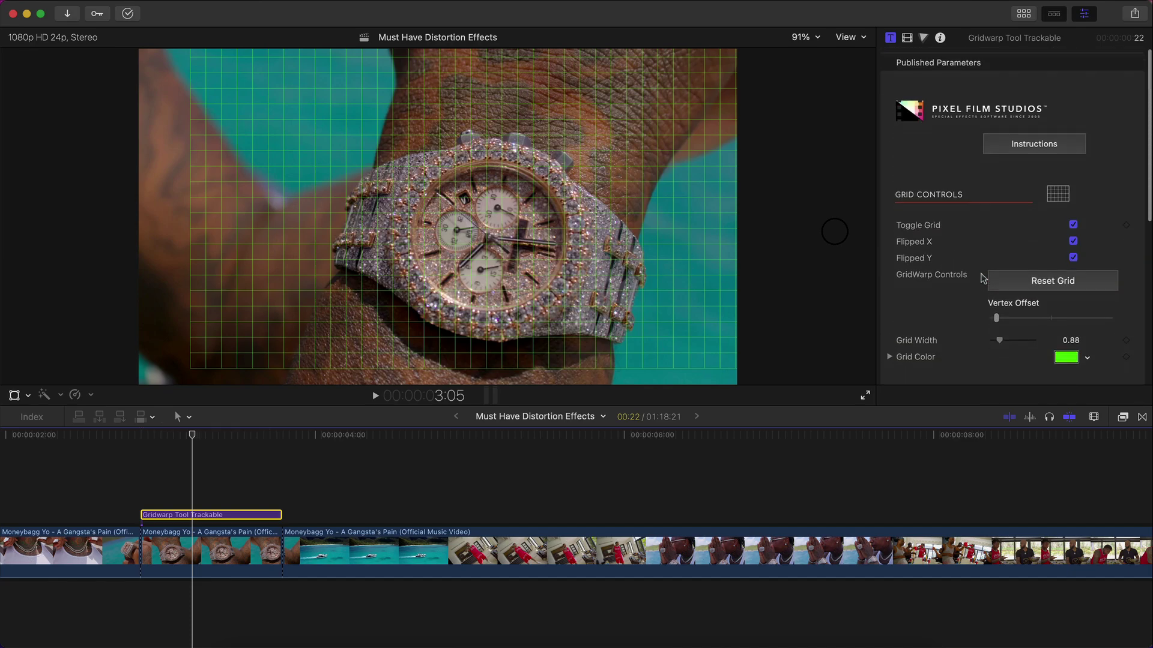
scroll(965, 298, "down", 3)
scroll(965, 298, "up", 4)
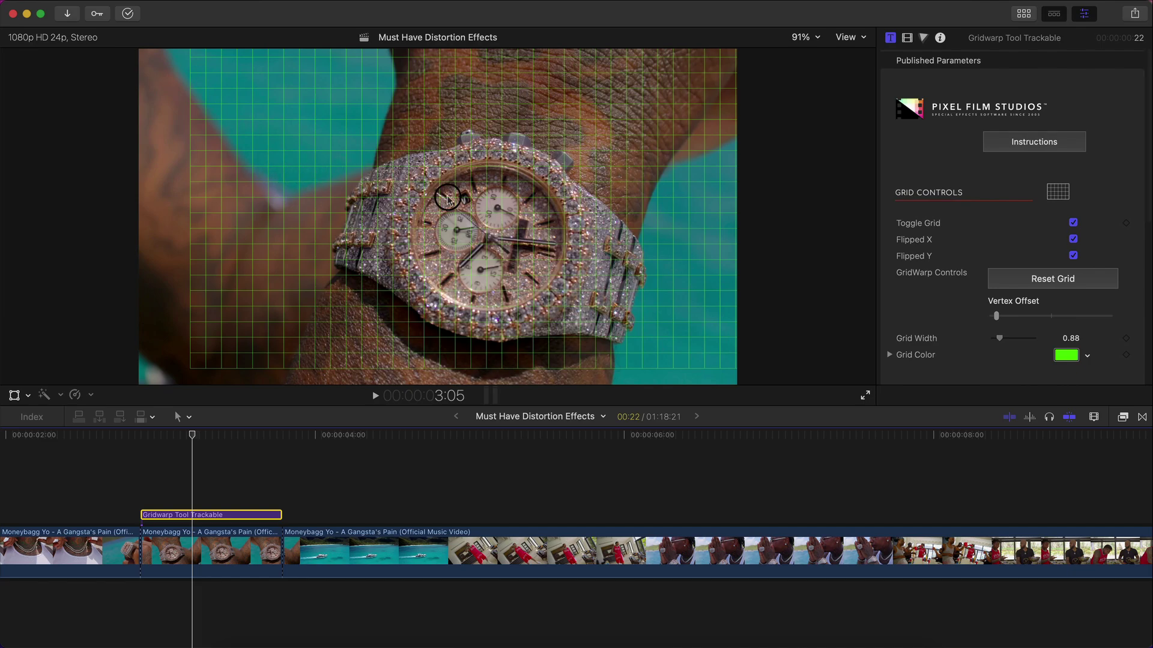
- Warp the watch dial with the Gridwarp brush, hide the grid, and play the clip back from its start
mouse_move(447, 198)
left_mouse_down()
mouse_move(373, 181)
mouse_move(362, 235)
mouse_move(410, 176)
mouse_move(412, 270)
mouse_move(507, 139)
mouse_move(468, 279)
mouse_move(524, 188)
mouse_move(518, 197)
mouse_move(597, 239)
mouse_move(603, 312)
left_mouse_up()
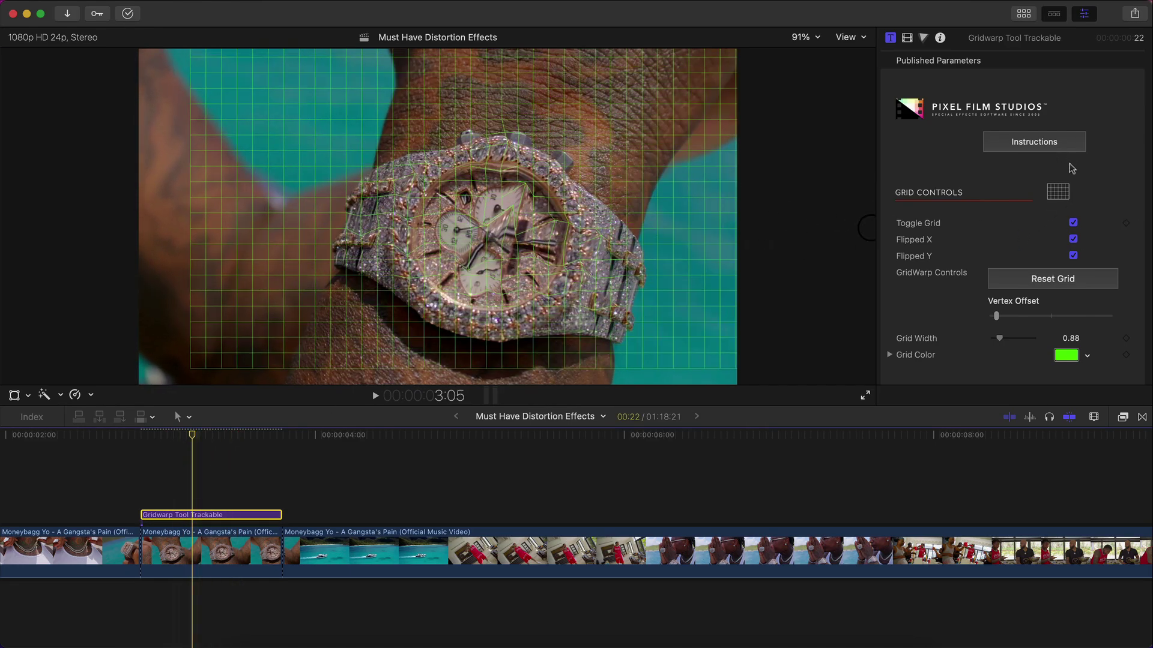
left_click(1073, 223)
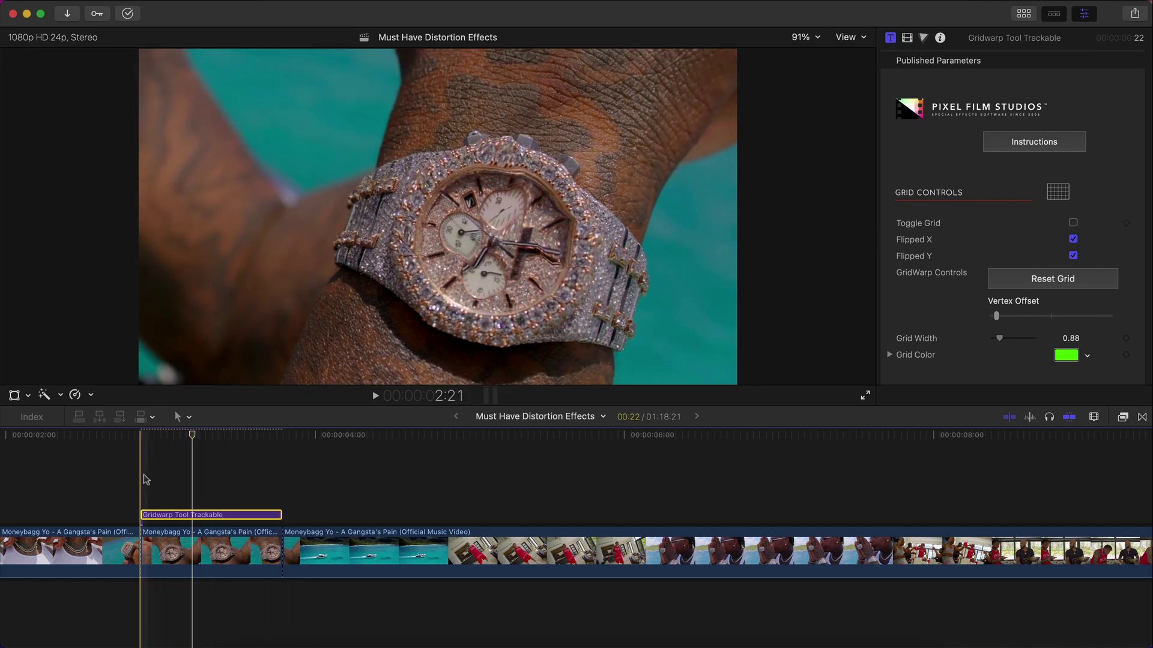
key("space")
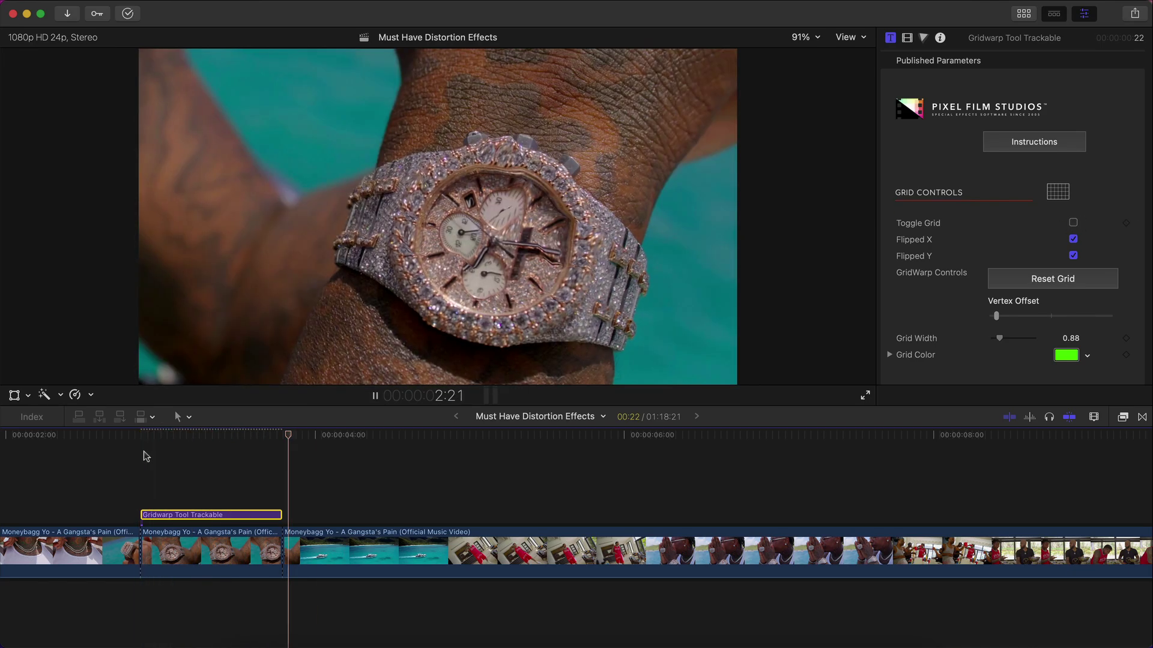
key("space")
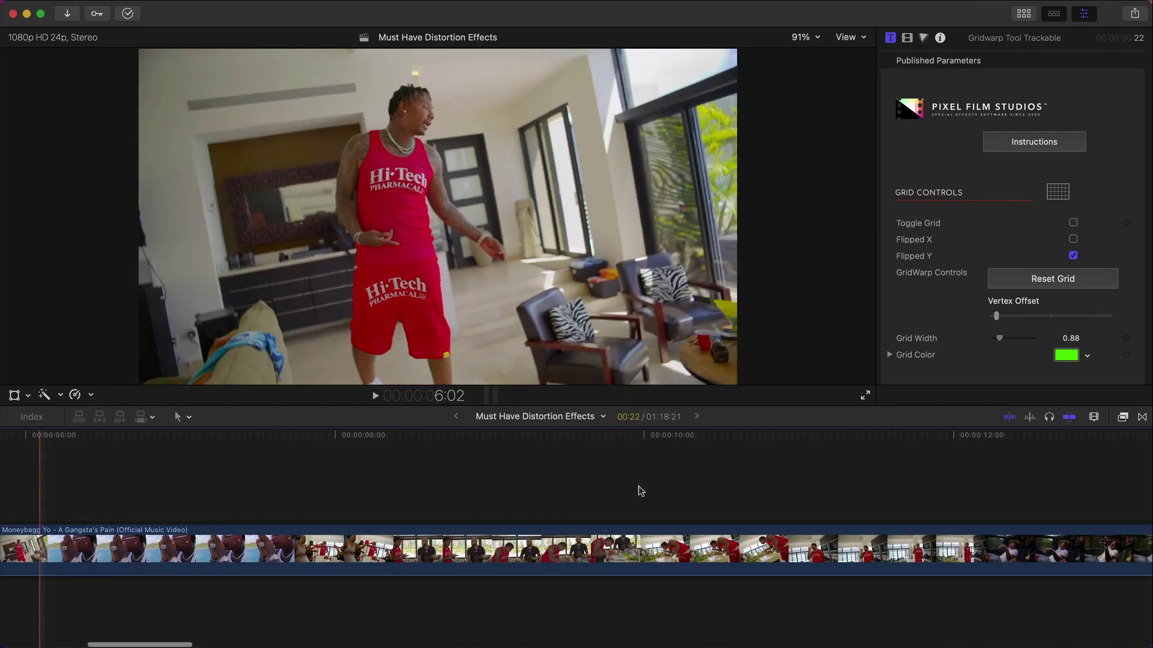
- Apply the Droste Rectangular effect from FCPX Distortion to the poolside clip around 17:05 and preview it from the clip's start
scroll(639, 485, "right", 3)
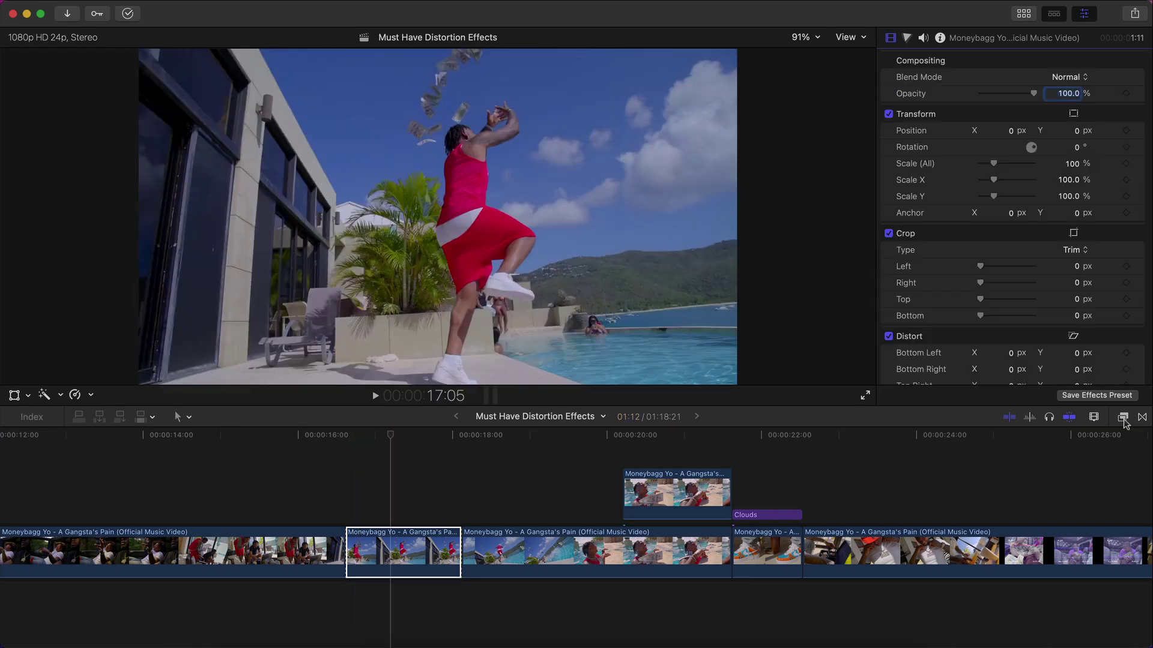
key("super+5")
left_click(908, 515)
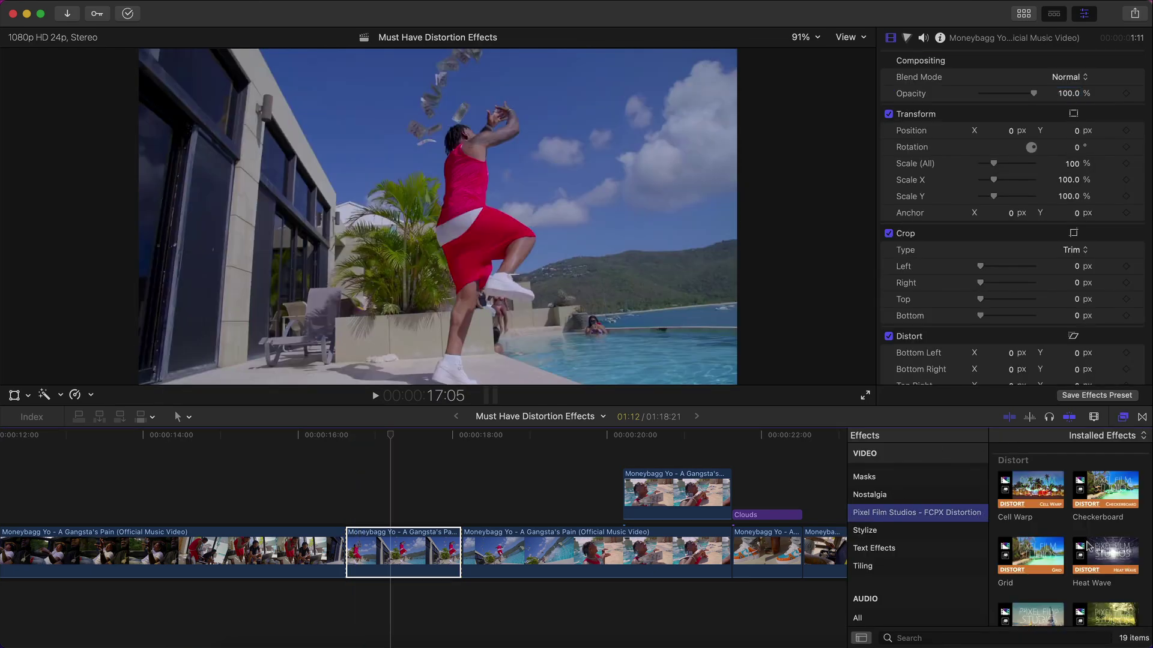
scroll(1089, 547, "down", 10)
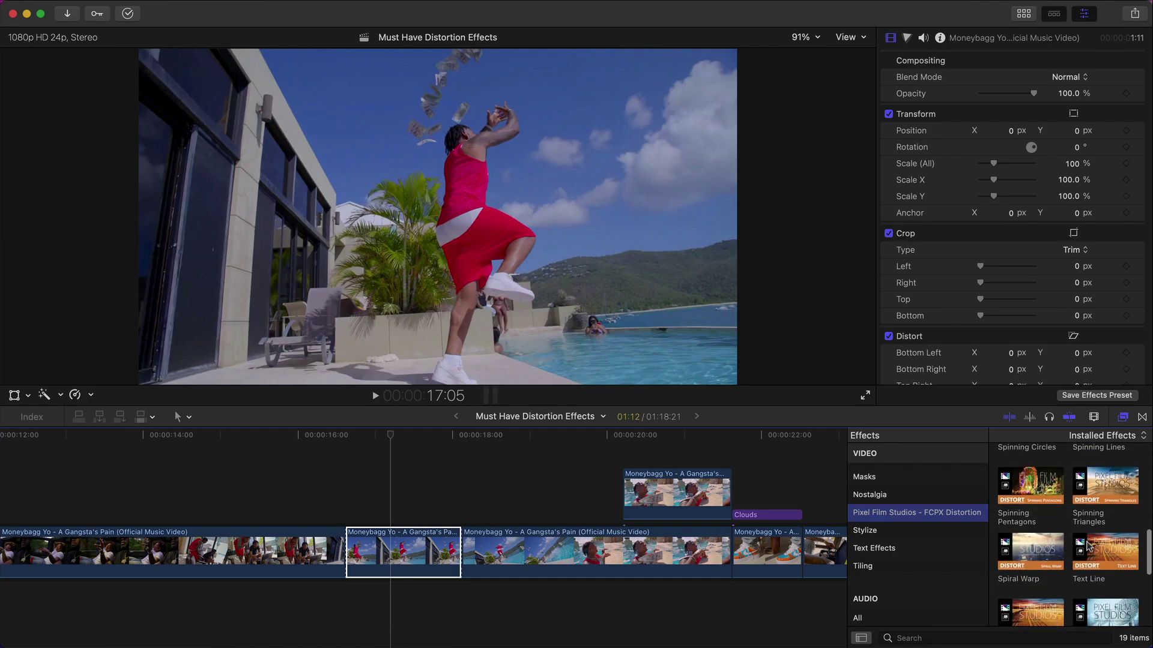
scroll(1087, 546, "down", 5)
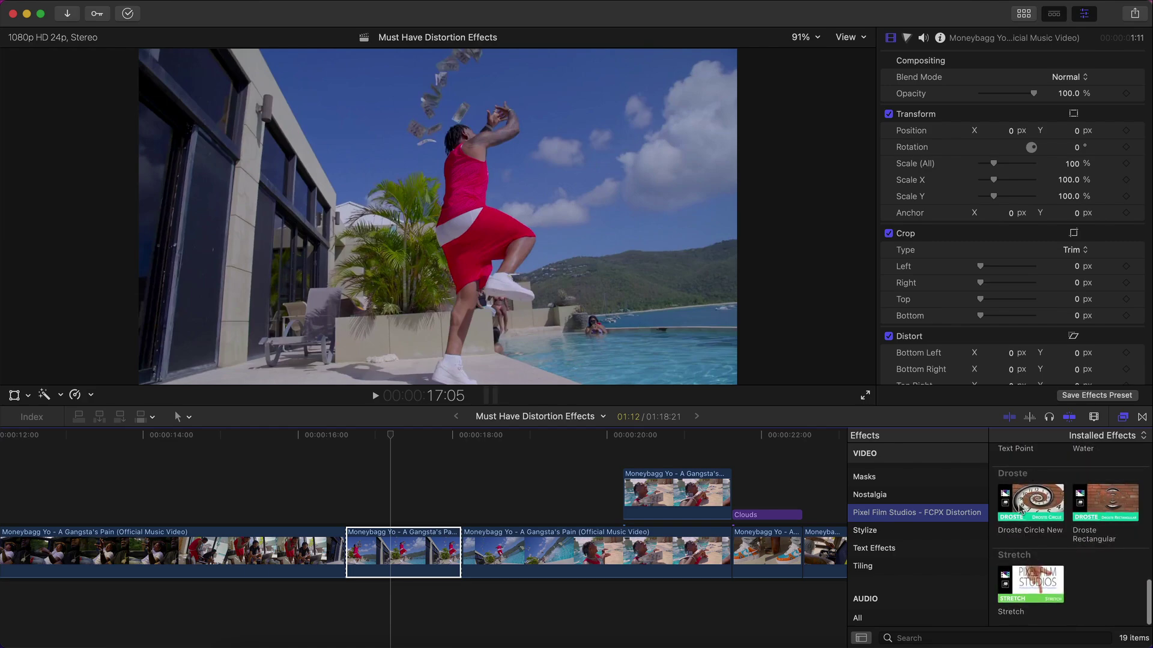
mouse_move(1100, 506)
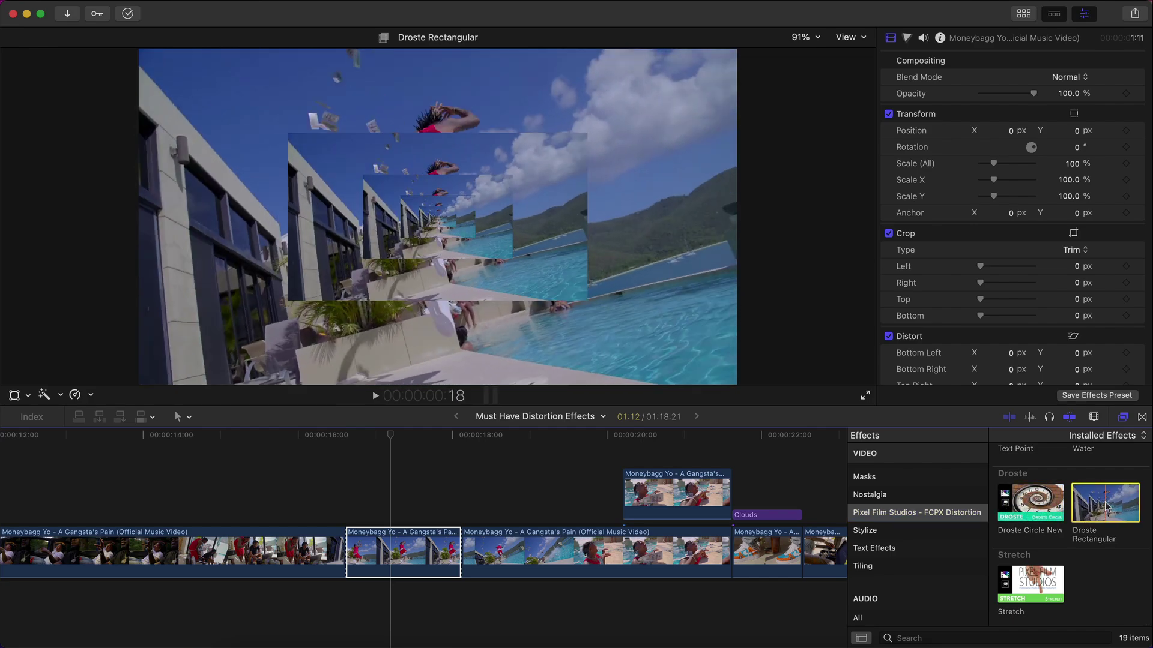
left_click_drag(1103, 505, 388, 529)
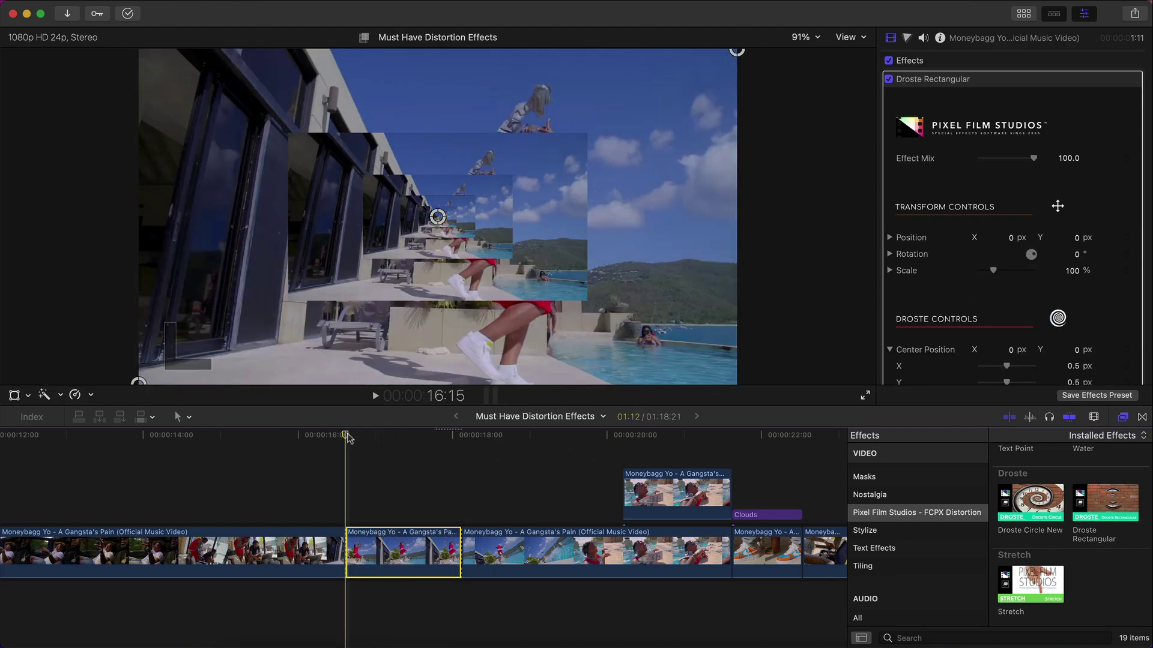
key("space")
left_click(350, 436)
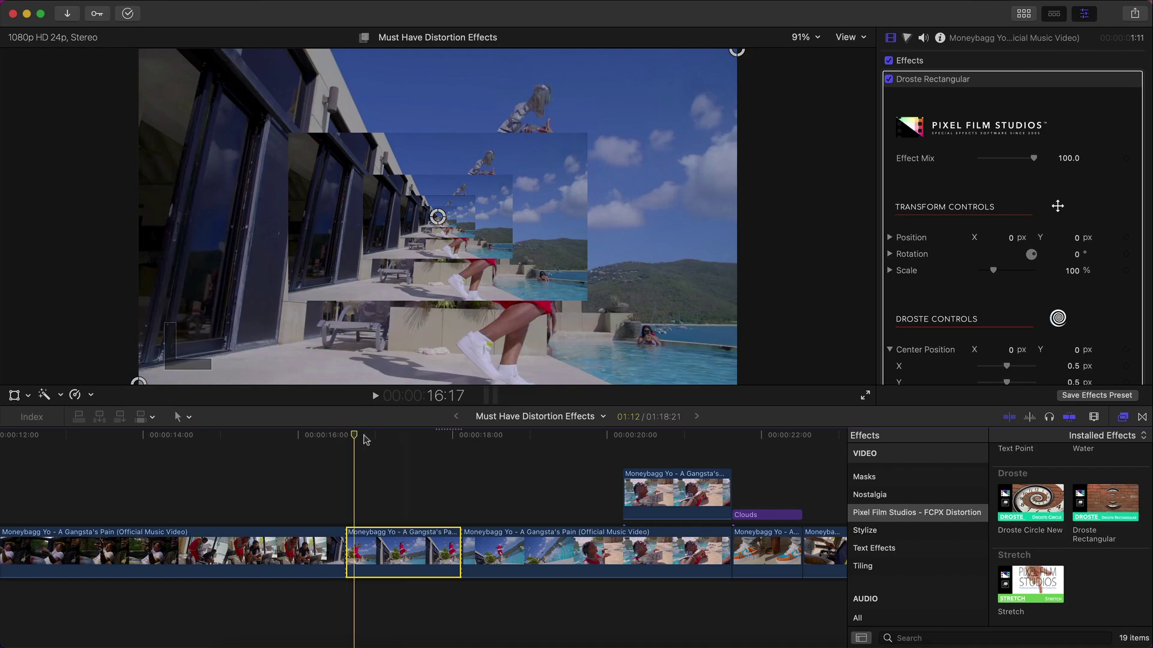
- Try the Droste Rectangular Effect Mix and a different Scale, and undo the Scale change
left_click_drag(1035, 162, 1122, 166)
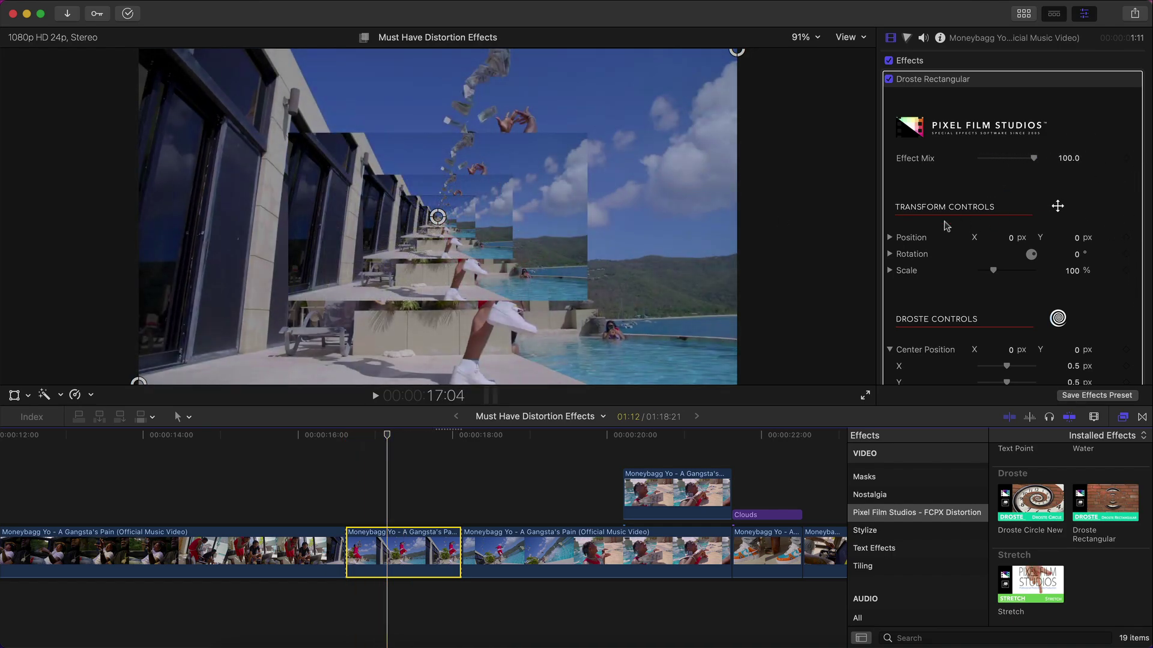
scroll(947, 226, "down", 5)
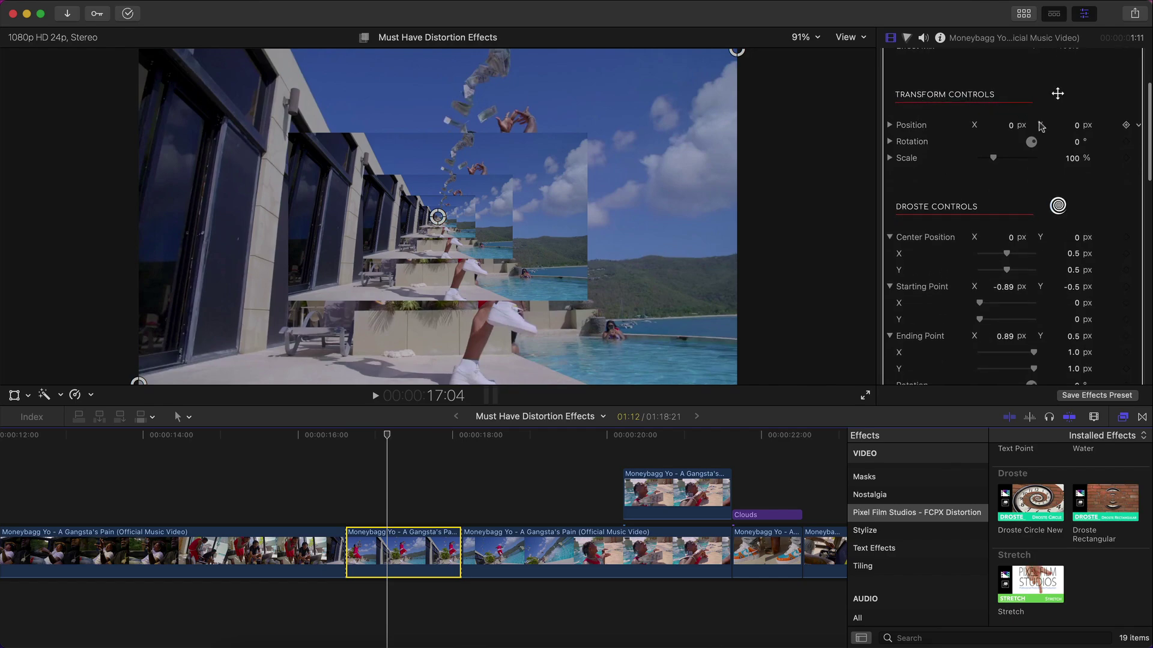
mouse_move(994, 158)
left_mouse_down()
mouse_move(1021, 156)
mouse_move(1003, 156)
left_mouse_up()
key("super+z")
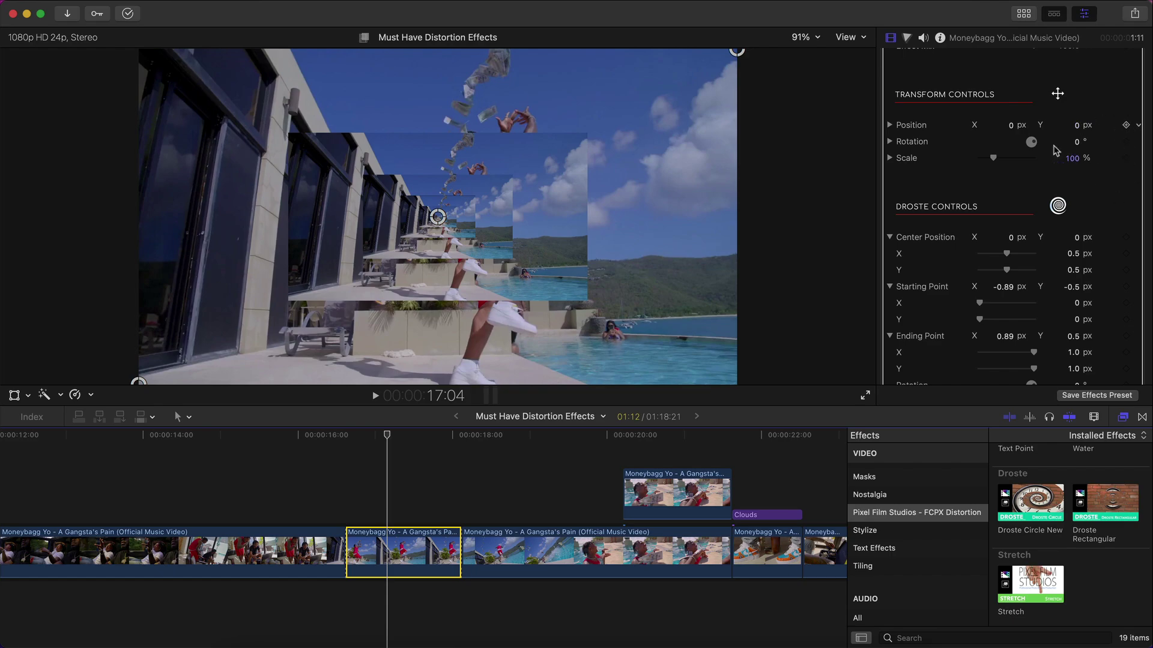
- Animate the Droste Ending Point from 0, 0 at 16:15 to 0.89, 0.5 at 17:08 with keyframes
scroll(1055, 150, "down", 5)
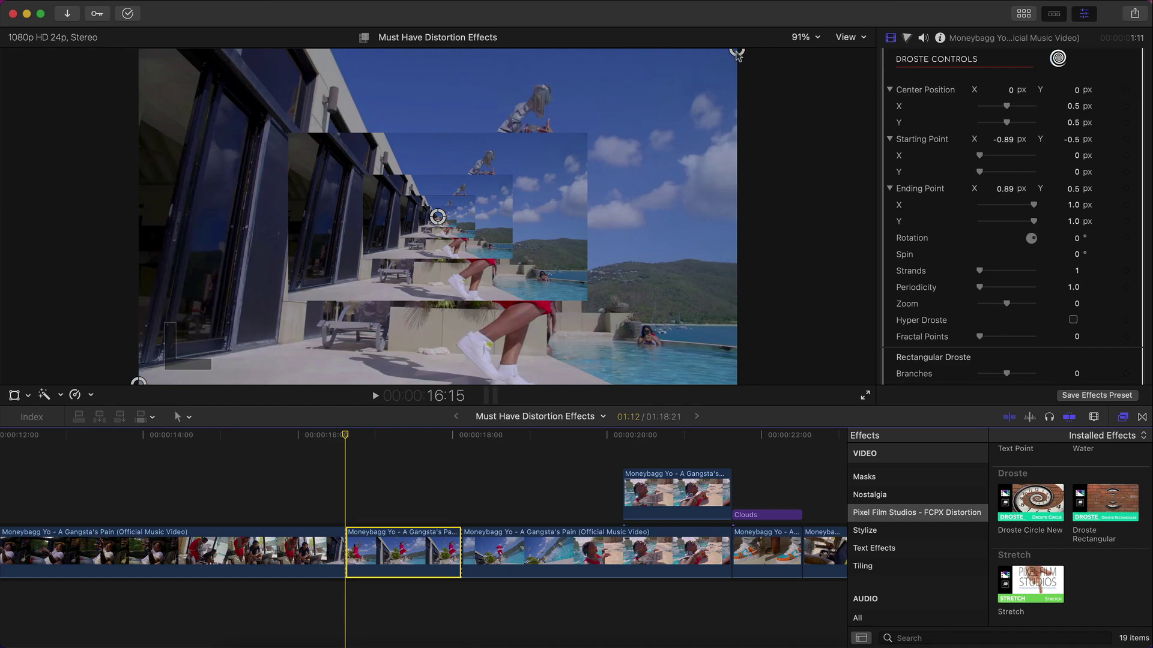
left_click_drag(738, 53, 439, 216)
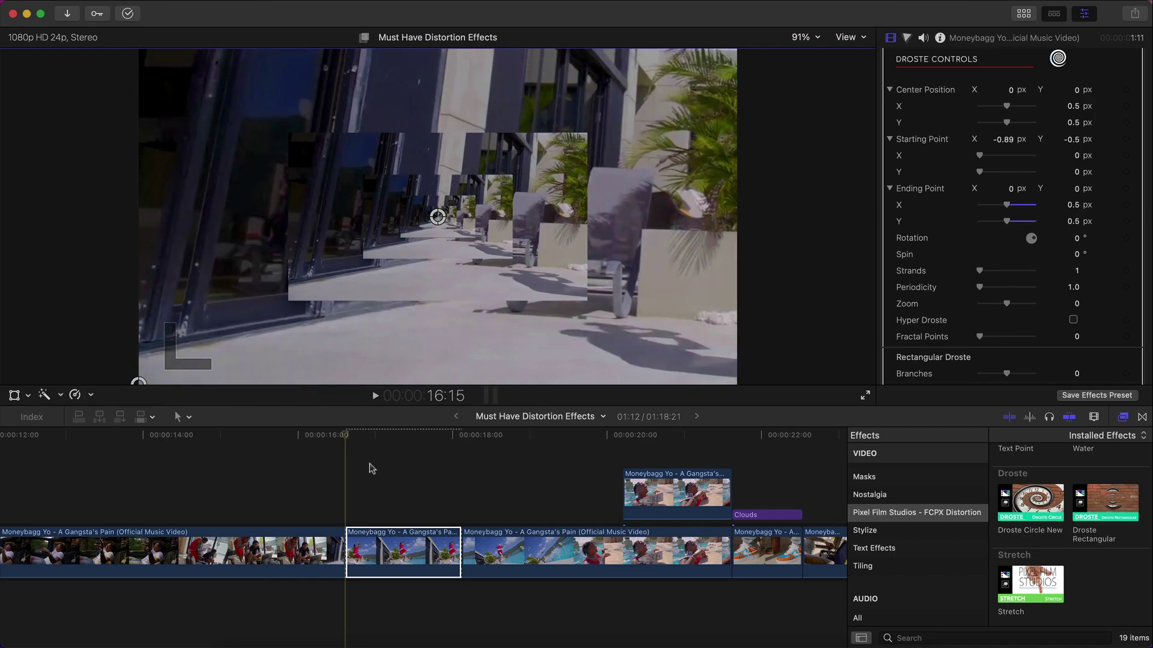
left_click(358, 548)
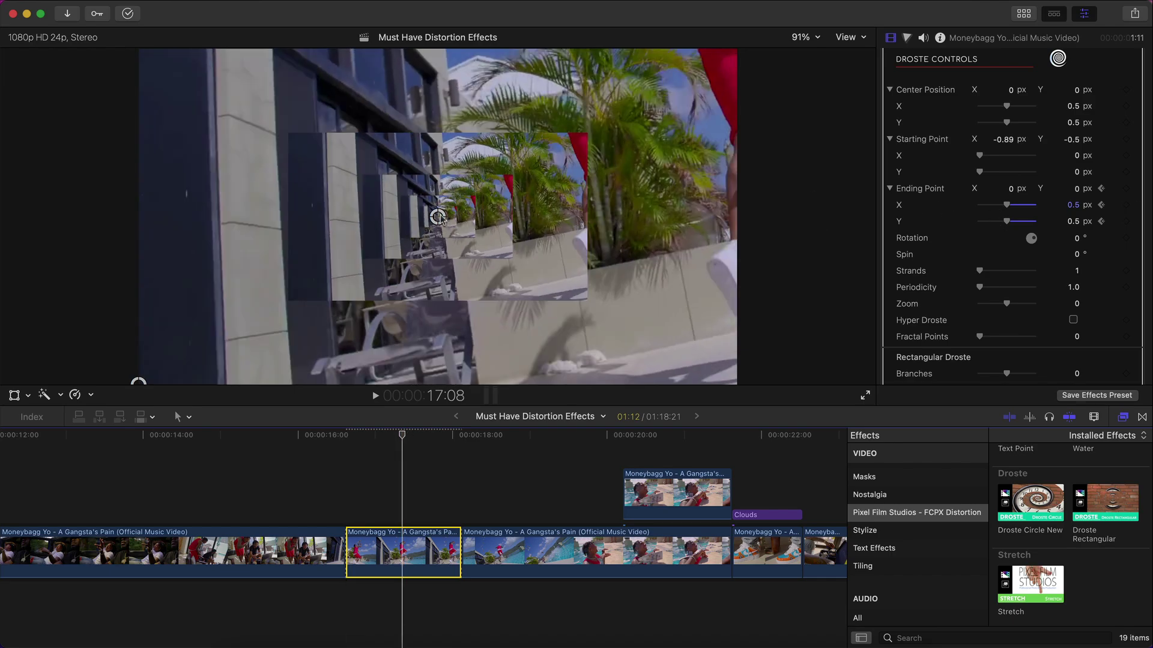
left_click_drag(440, 219, 736, 50)
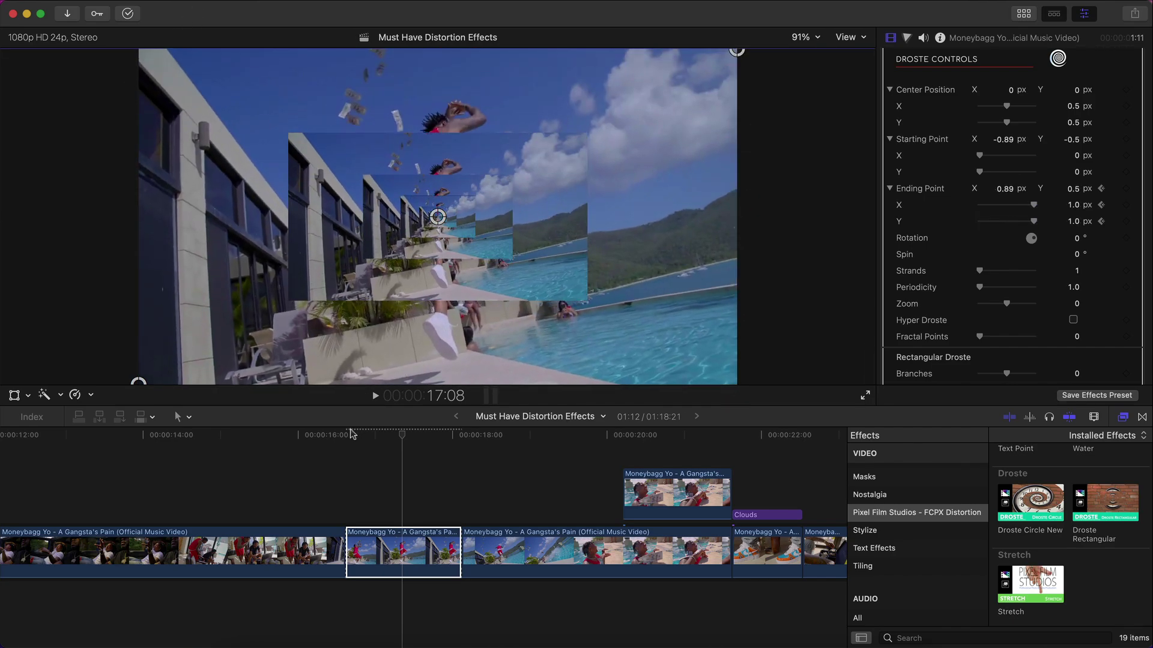
- Play back the Droste animation on the poolside clip from just before its start
key("space")
key("space")
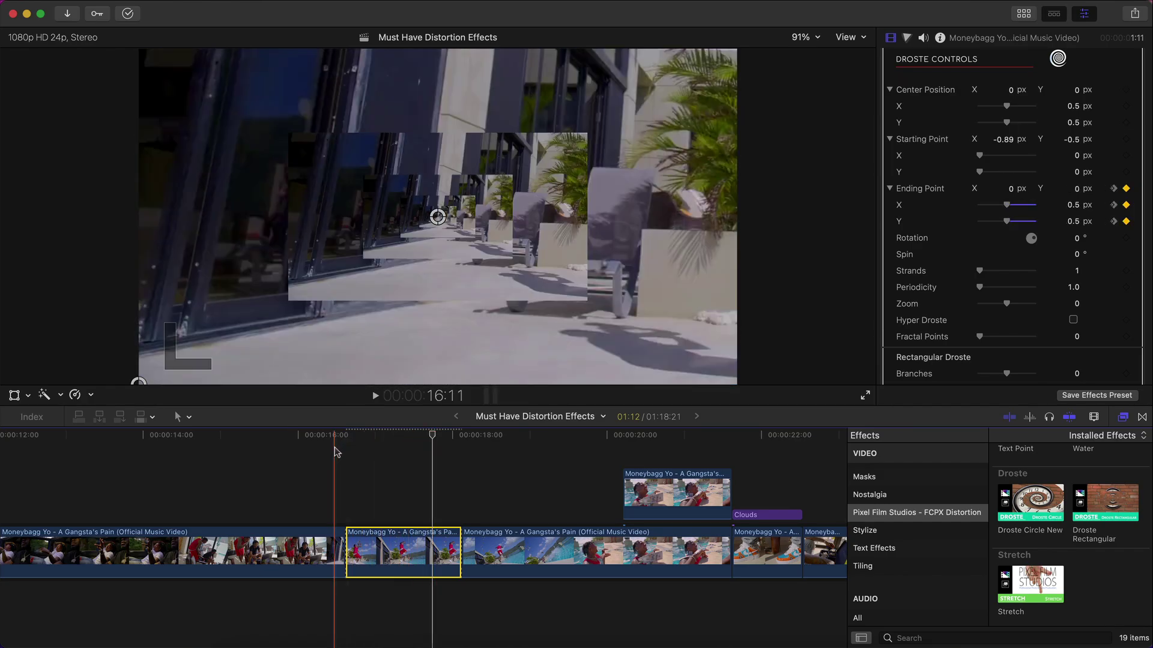
key("space")
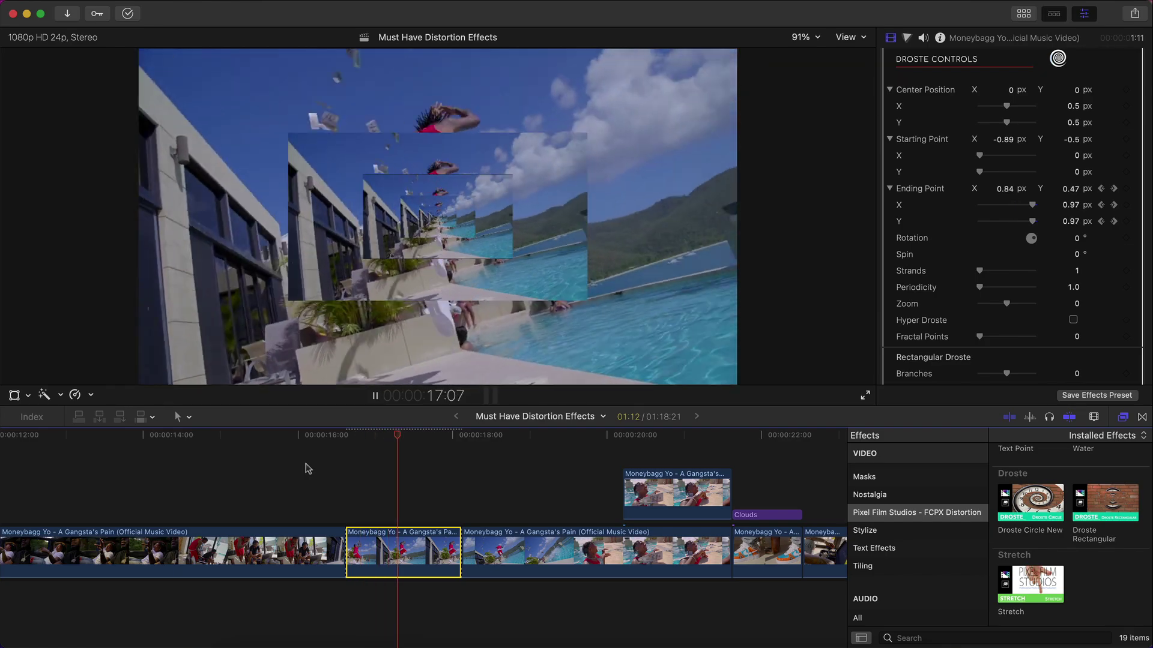
left_click(389, 435)
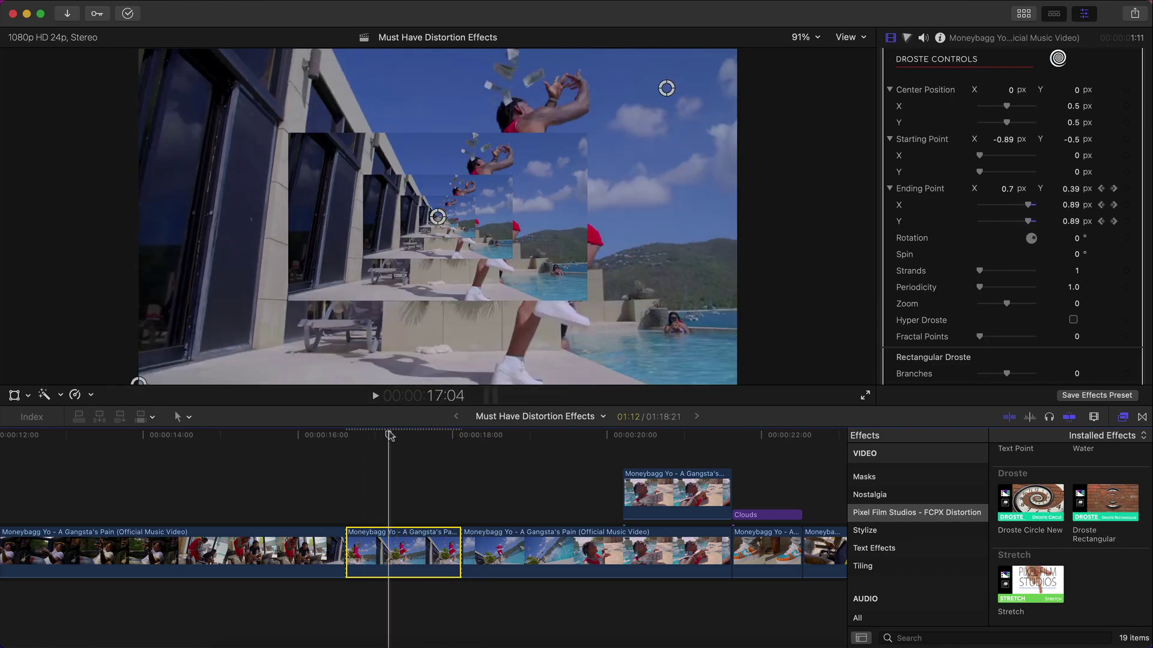
- Preview the profile shot near 45:00 and select the Shape with Mask title above it, placing the playhead near its start
key("super+minus")
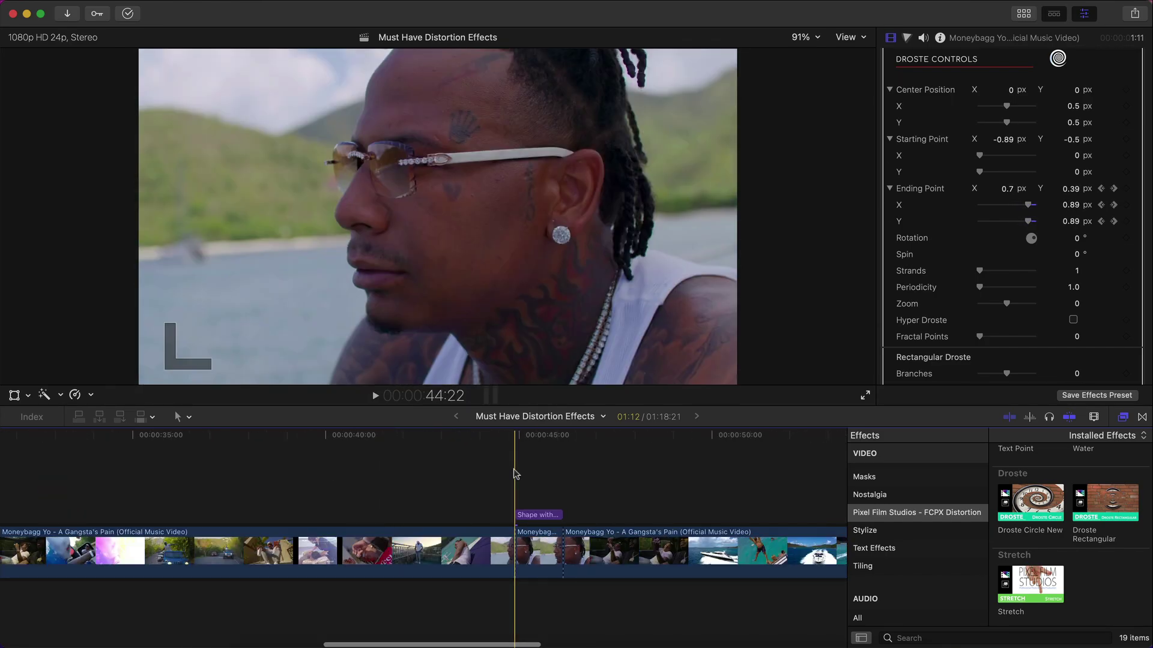
scroll(509, 475, "right", 3)
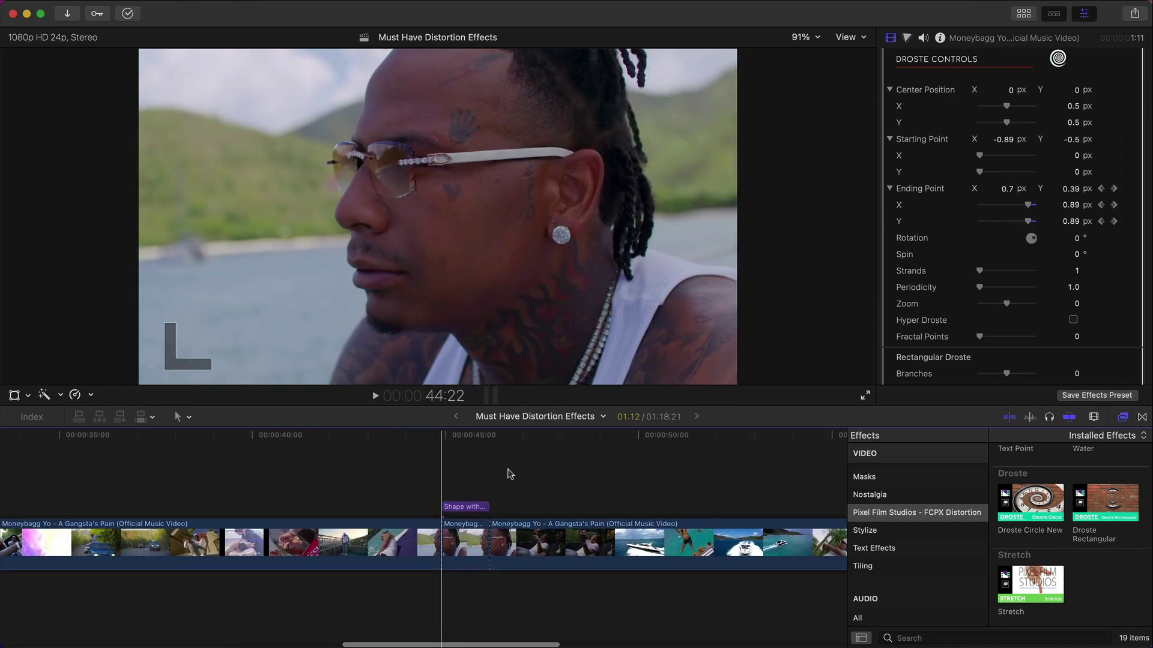
left_click(453, 473)
key("space")
key("super+equal")
key("super+equal")
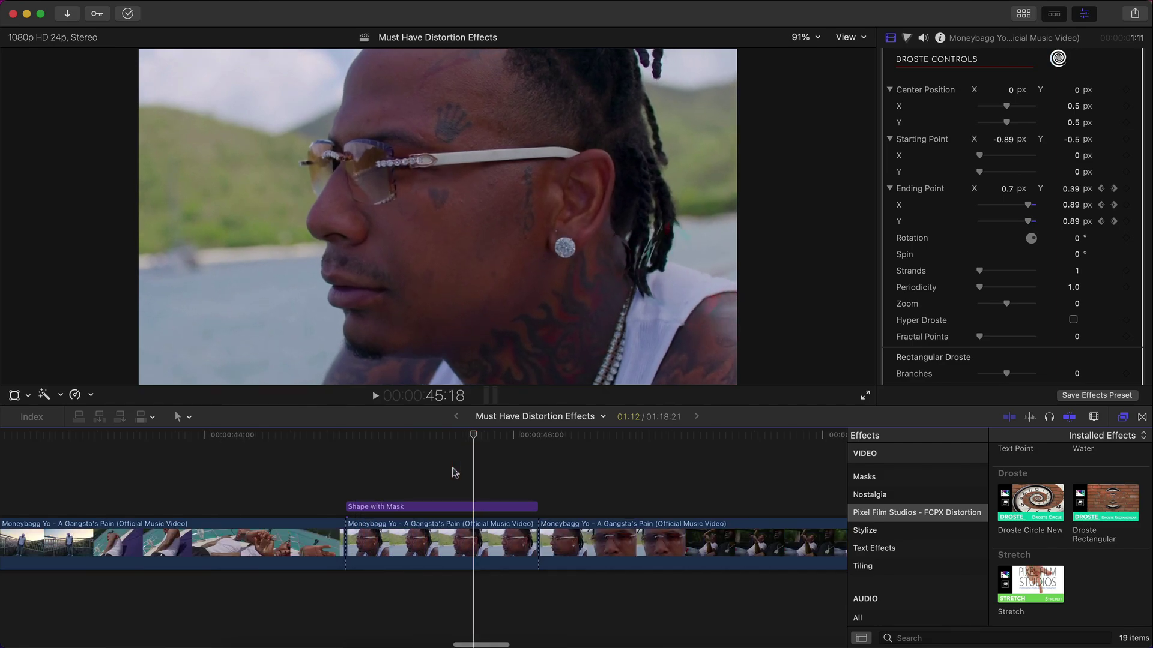
left_click(363, 507)
left_click(383, 435)
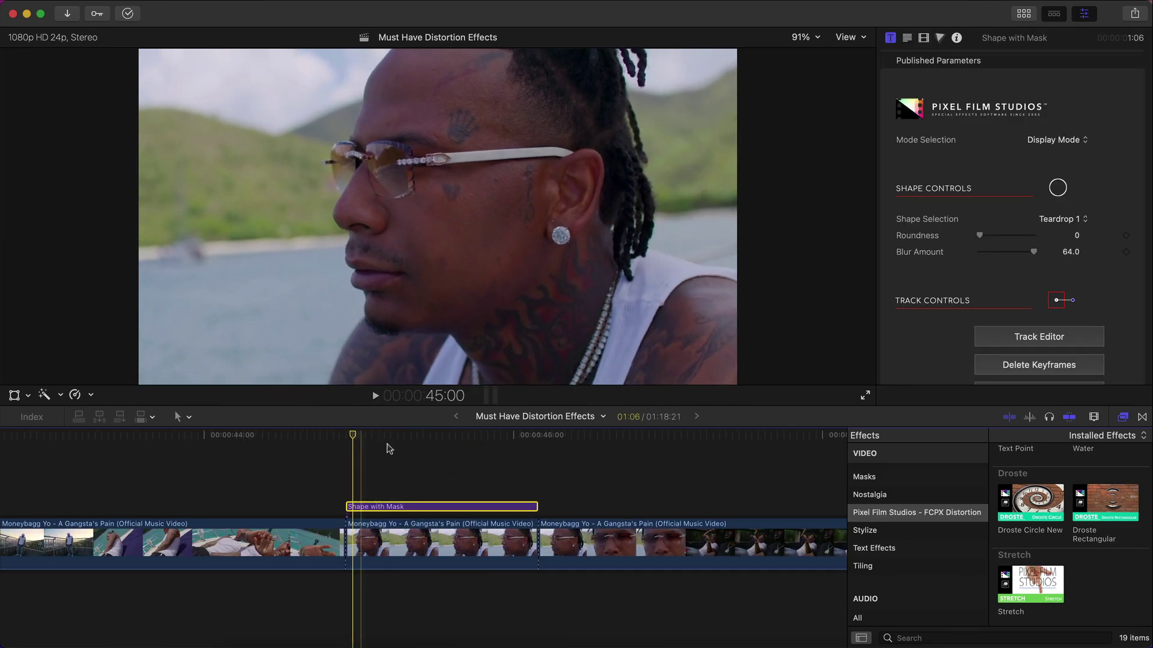
- Play through the profile shot briefly and delete the existing Shape with Mask title above it
key("l")
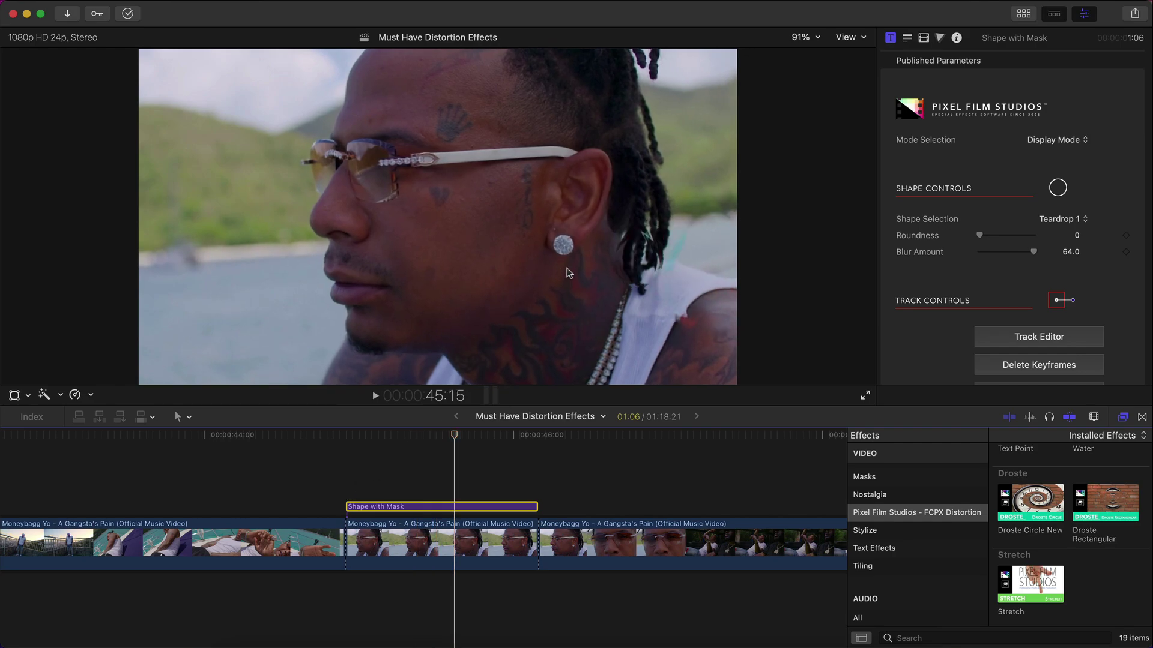
key("k")
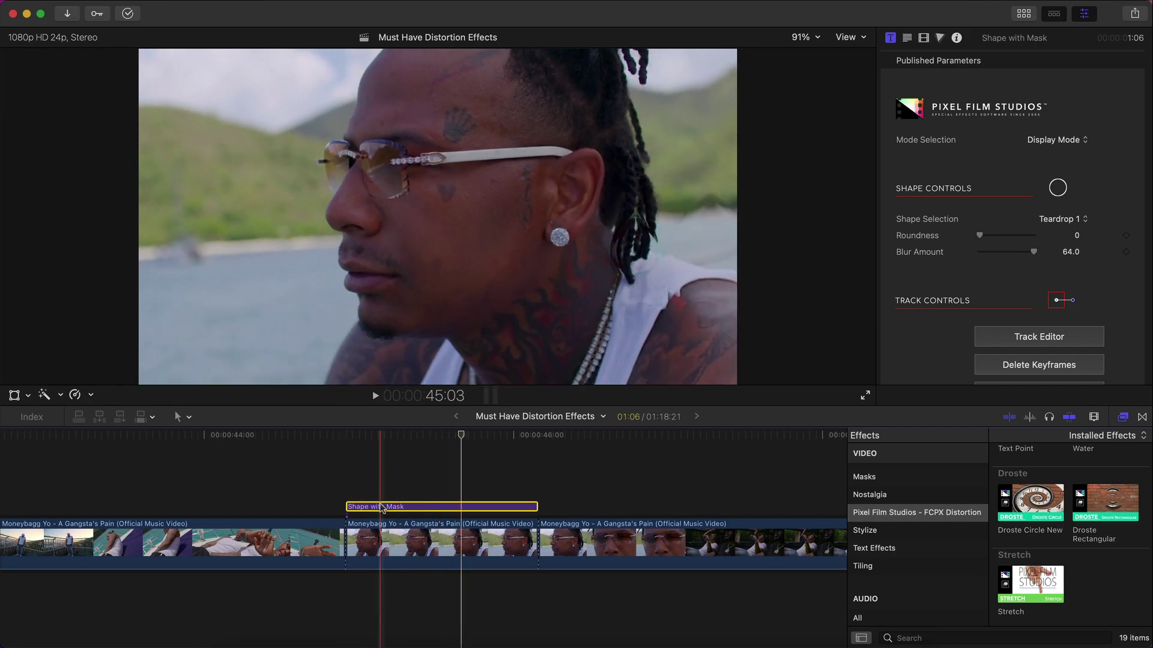
key("BackSpace")
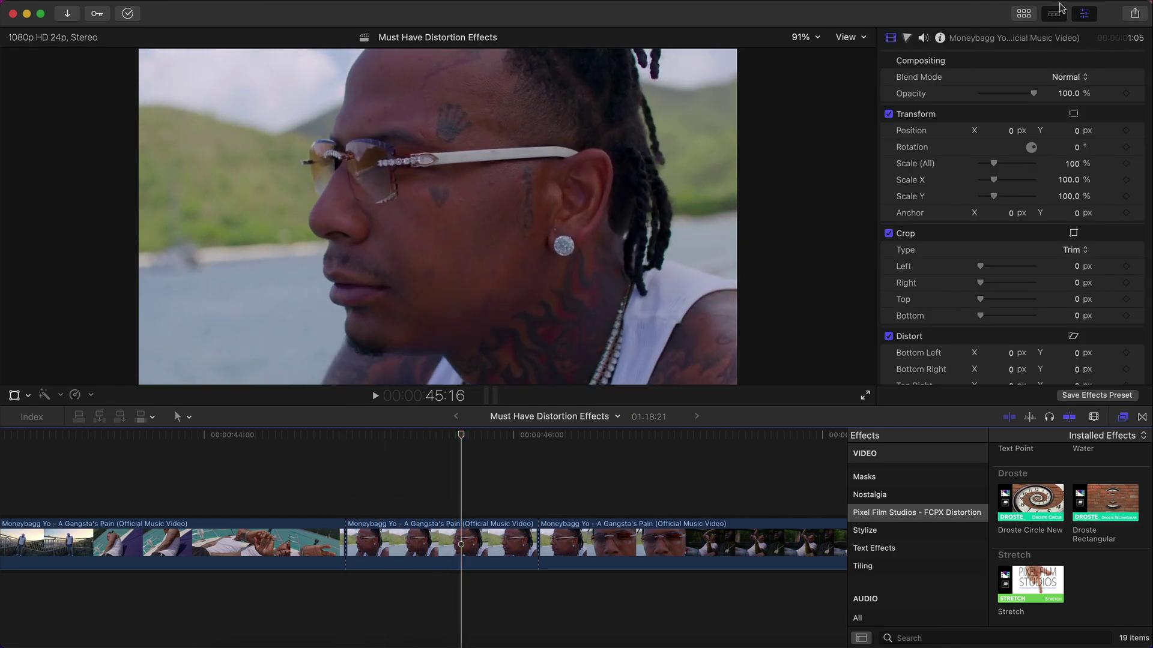
- Add the Shape with Mask title from Pixel Film Studios - FCPX Distortion above the start of the profile shot
key("alt+super+1")
left_click(84, 197)
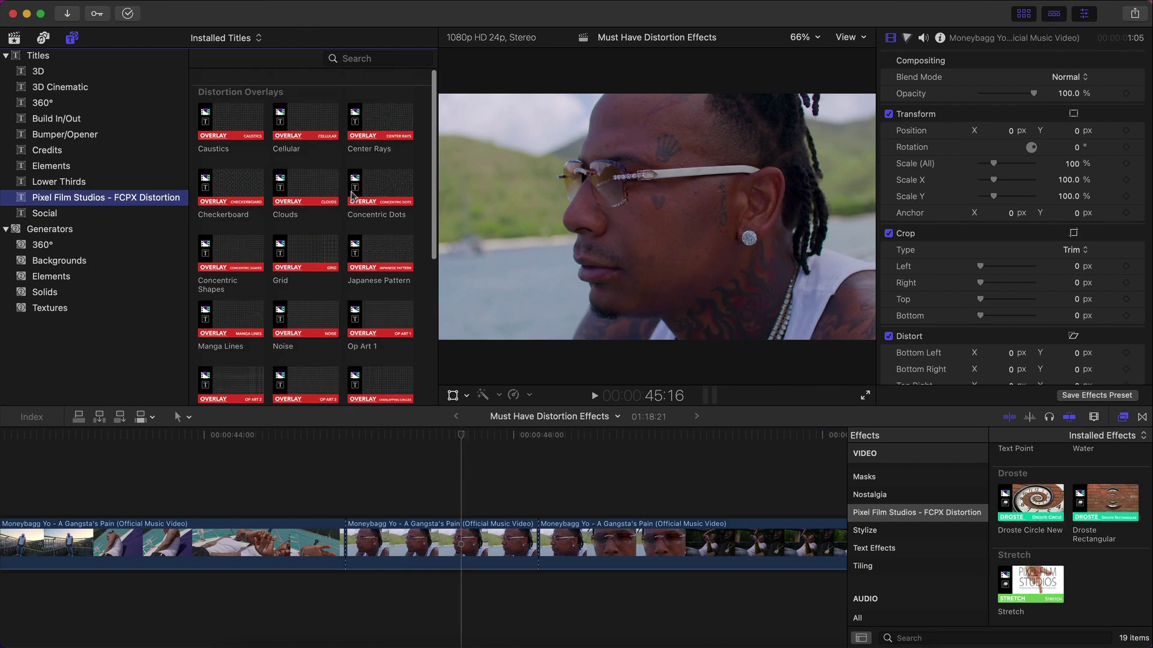
scroll(263, 252, "down", 5)
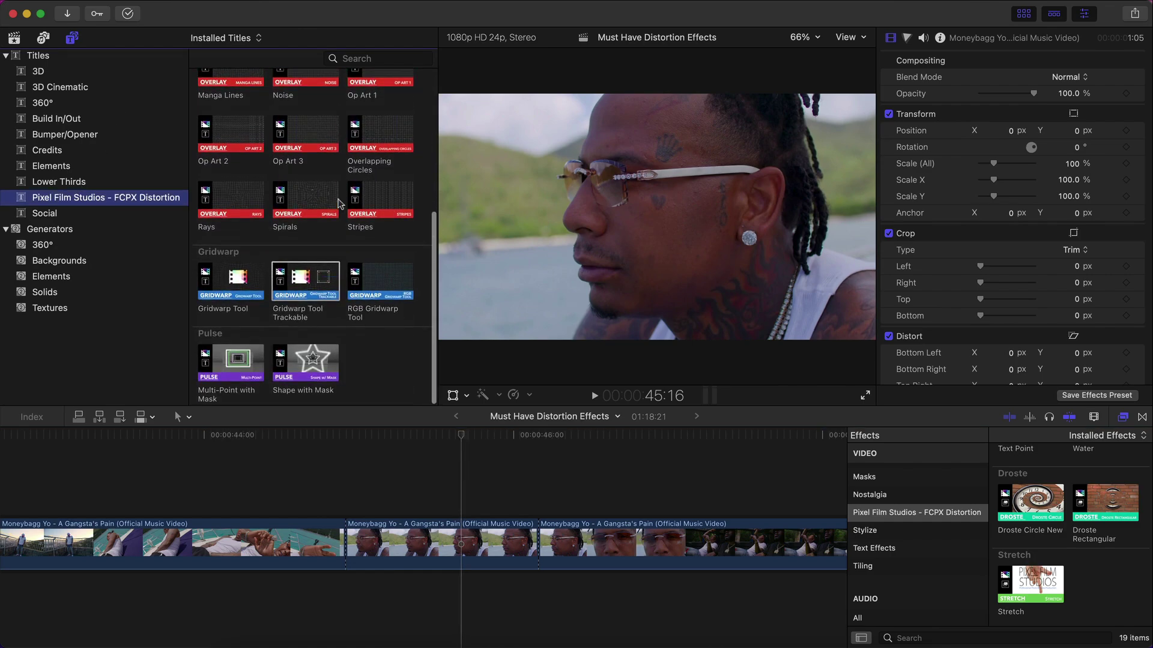
left_click(239, 365)
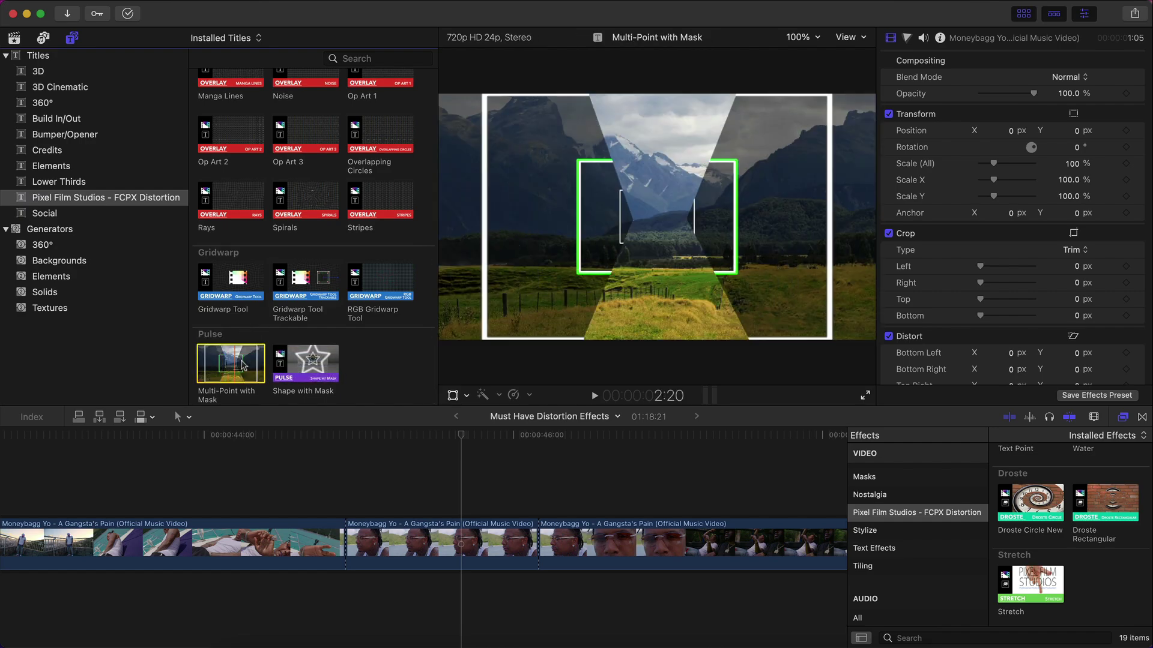
left_click(288, 347)
left_click_drag(288, 347, 442, 509)
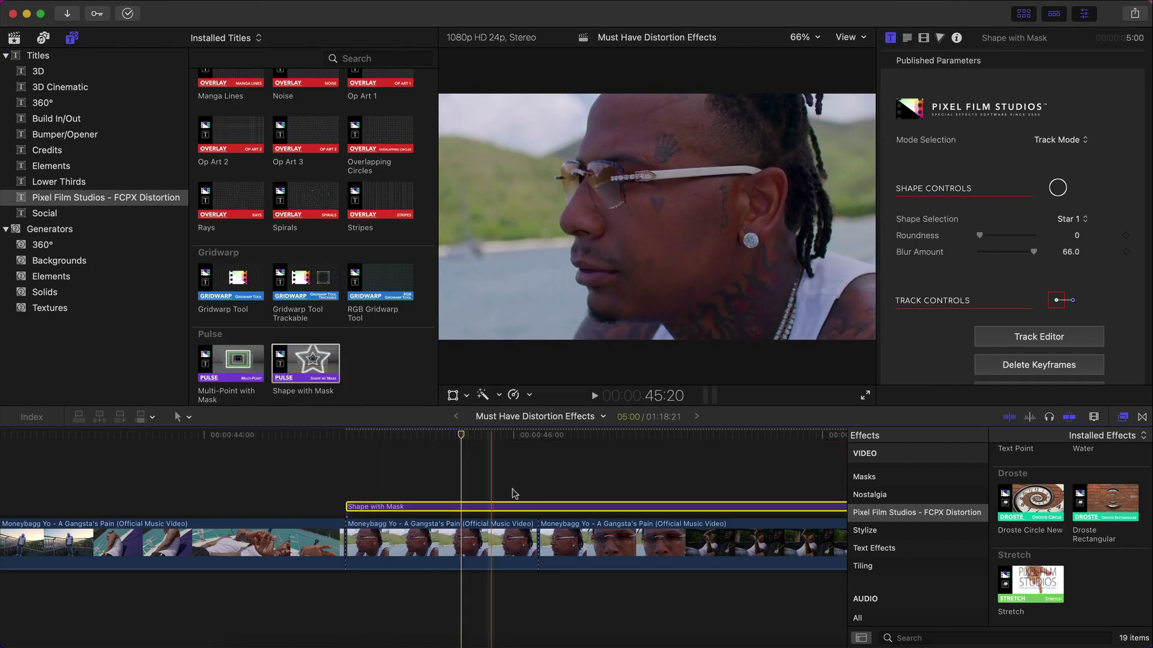
- Cut off the part of the Shape with Mask title beyond the profile shot, select the remaining title and hide the titles browser
key("super+b")
left_click(559, 510)
key("Delete")
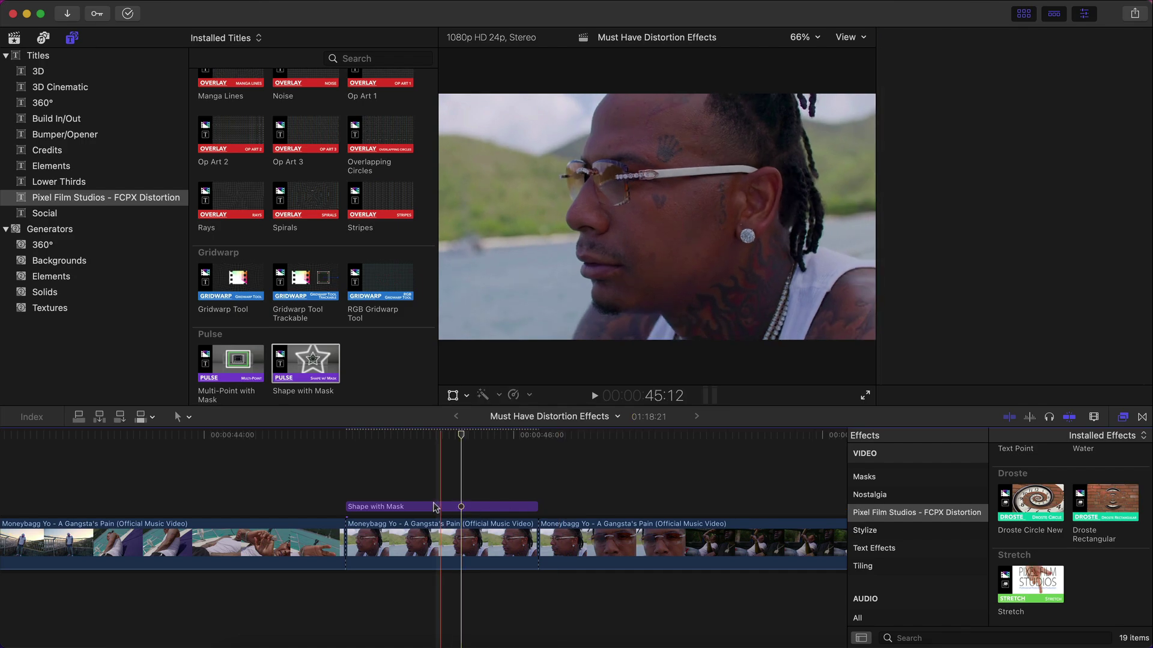
left_click(438, 507)
left_click(1023, 14)
- With the title in Track Mode and the playhead at its start, 44:22, open its Track Editor
scroll(1023, 260, "down", 10)
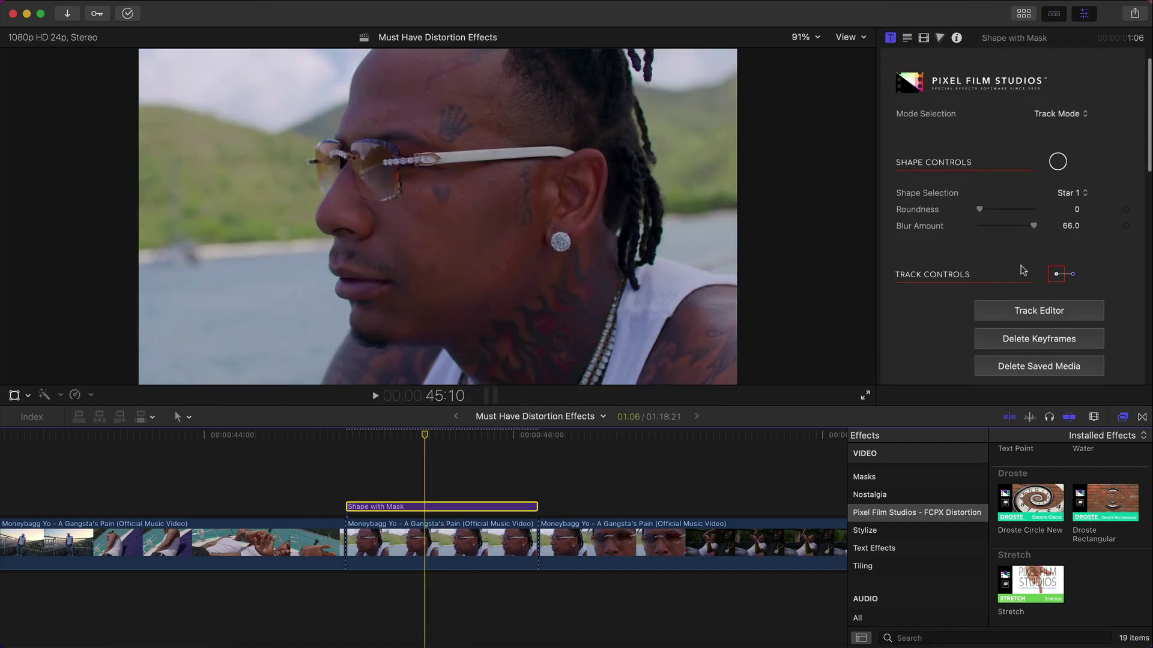
scroll(1024, 260, "up", 10)
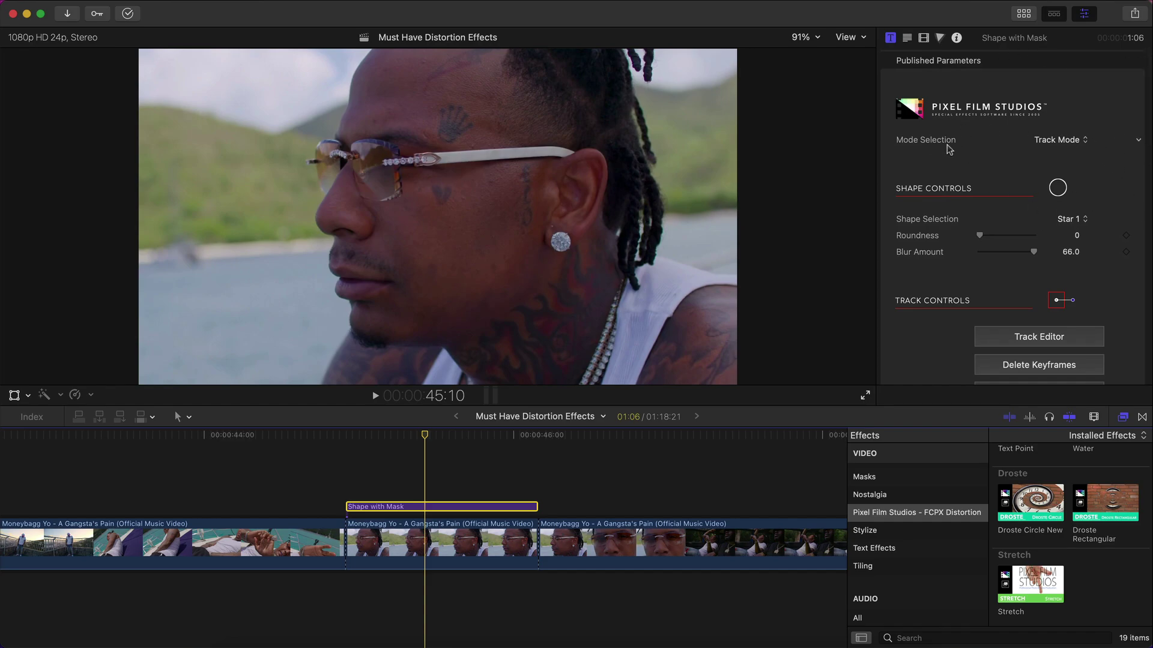
left_click(1056, 139)
left_click(1057, 139)
scroll(1015, 240, "down", 4)
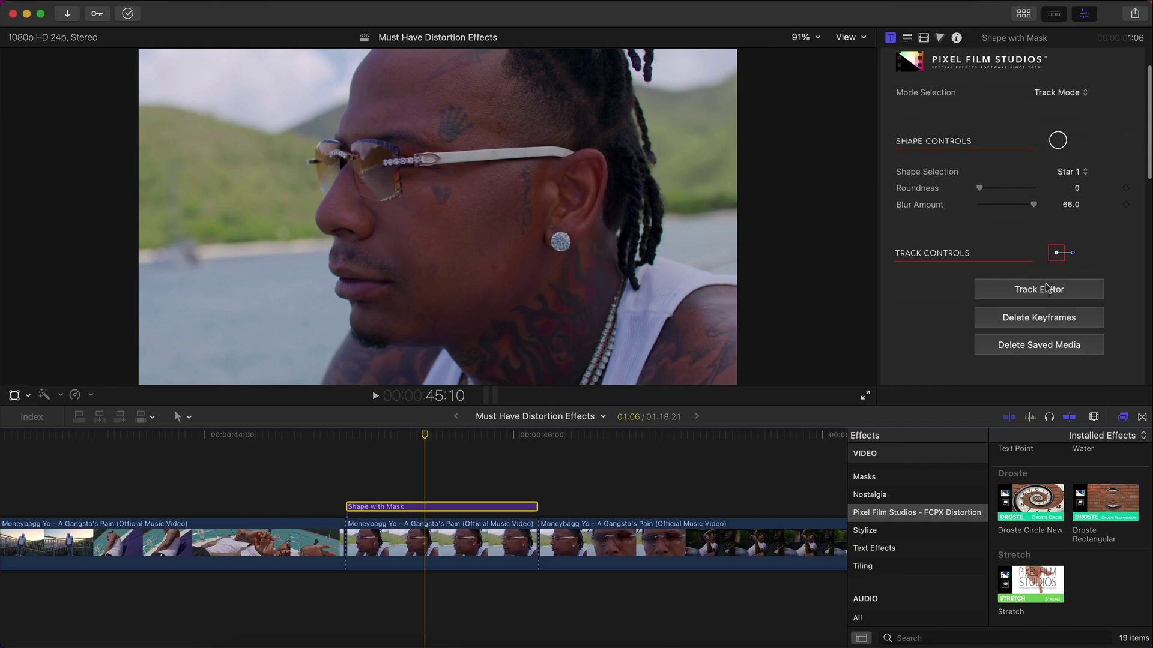
scroll(911, 294, "up", 2)
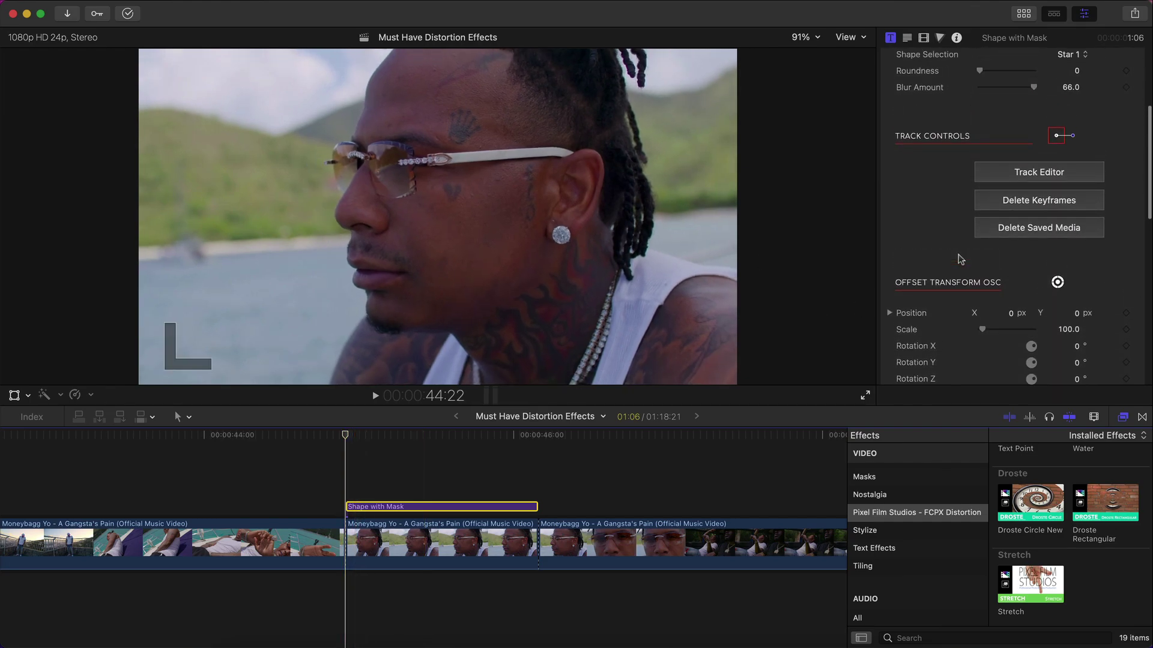
scroll(919, 192, "up", 3)
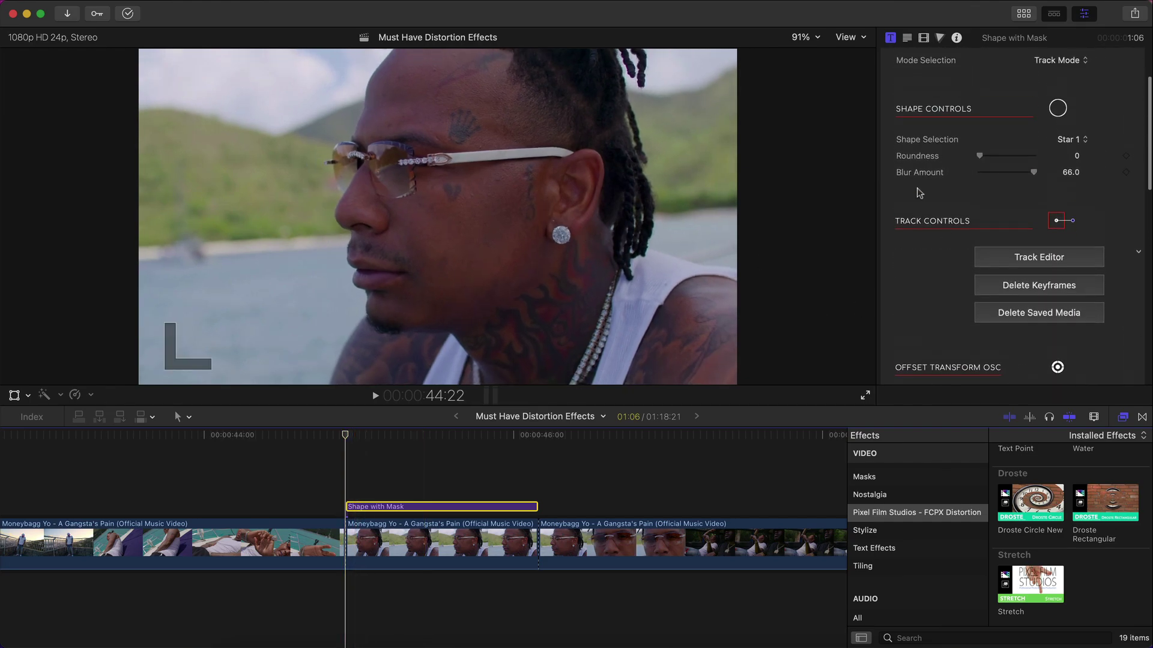
left_click(1042, 261)
left_click_drag(533, 116, 622, 68)
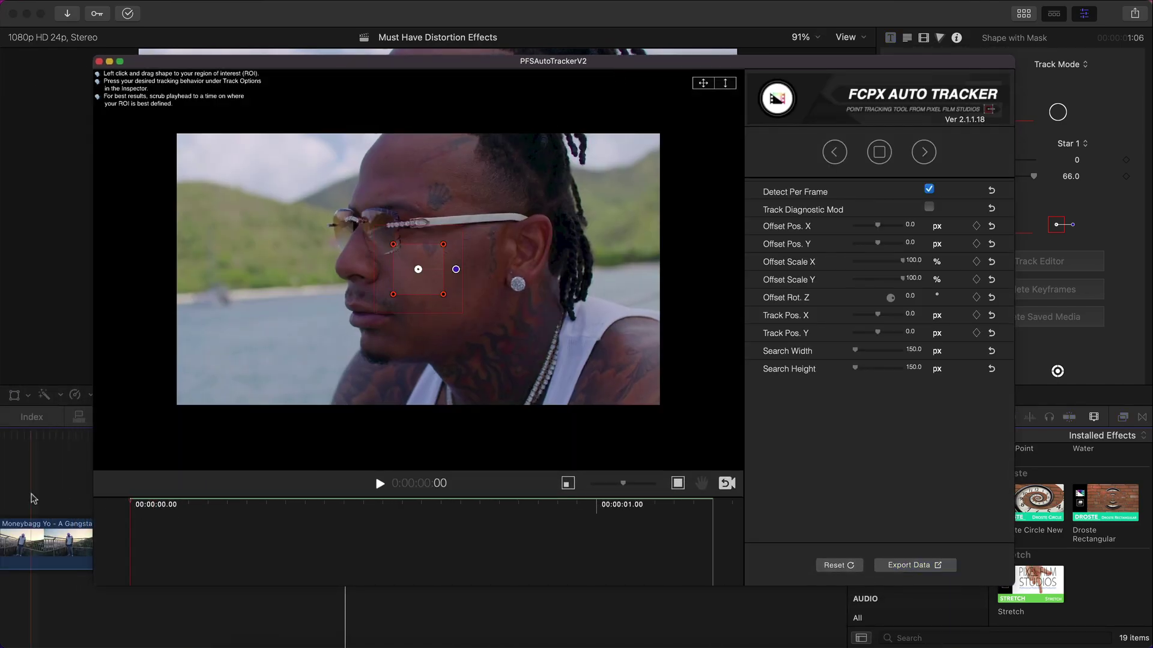
- Fit the tracking region around the man's earring, track it forward through the clip, export the data and close the tracker
left_click_drag(467, 257, 542, 305)
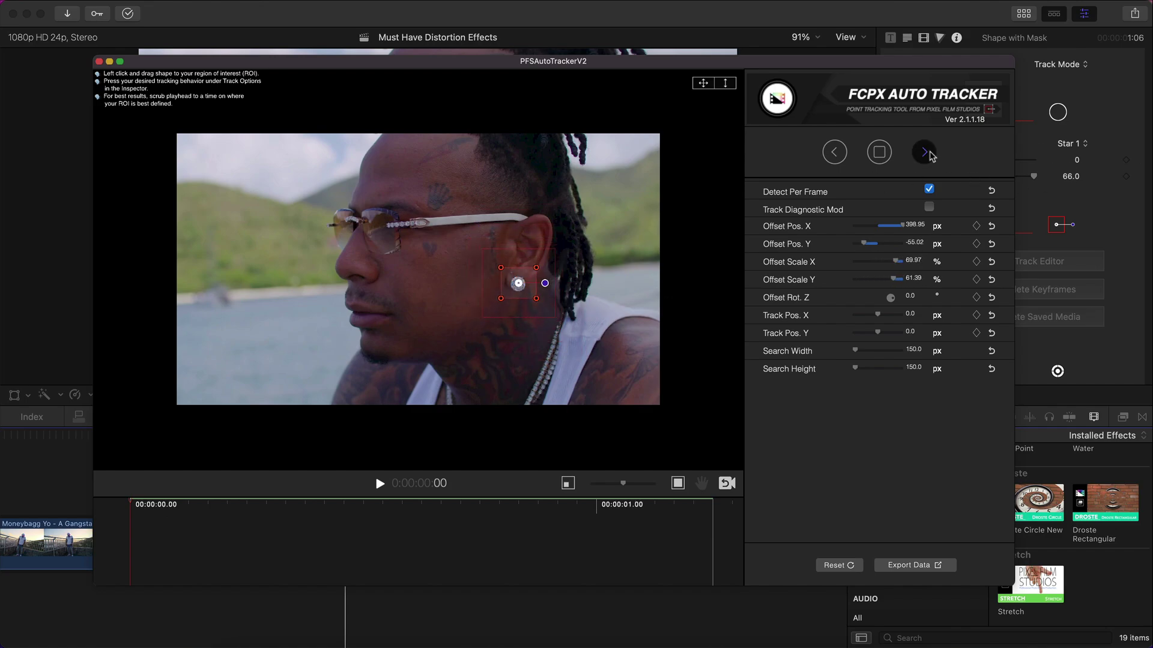
left_click(925, 153)
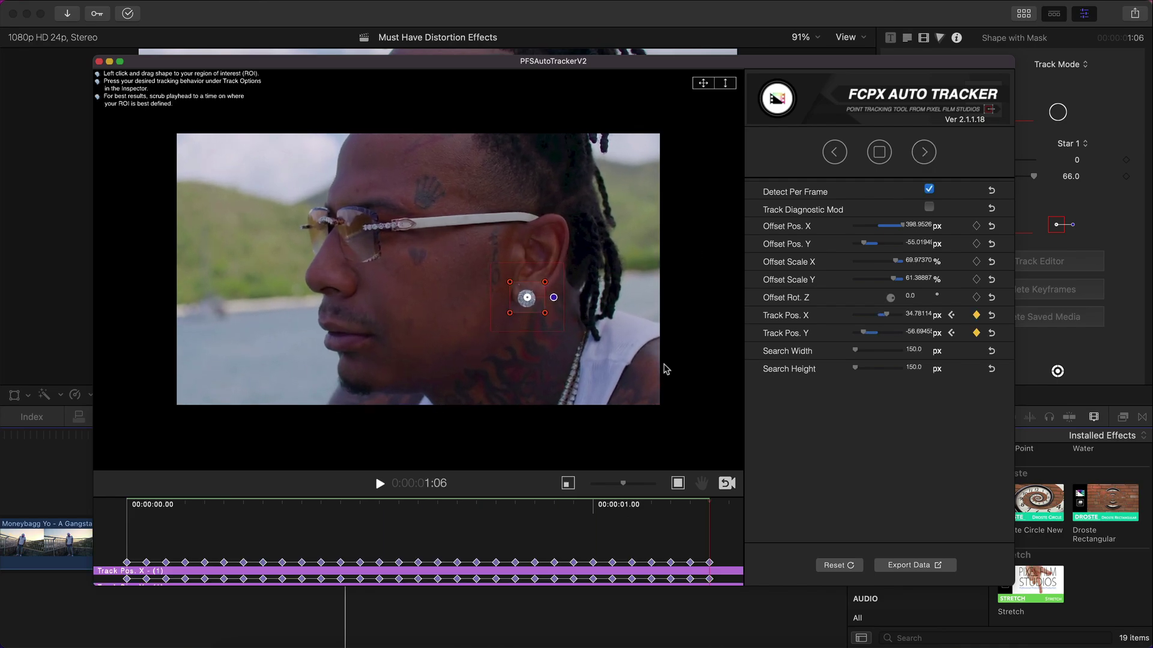
left_click(938, 565)
left_click(561, 360)
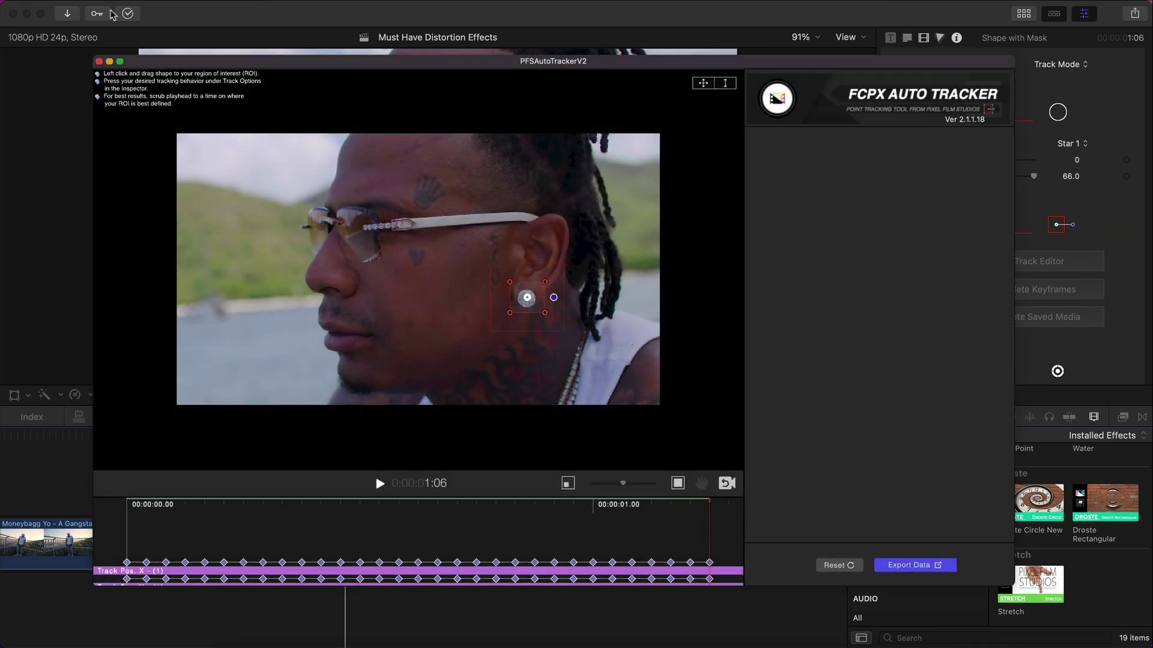
left_click(99, 61)
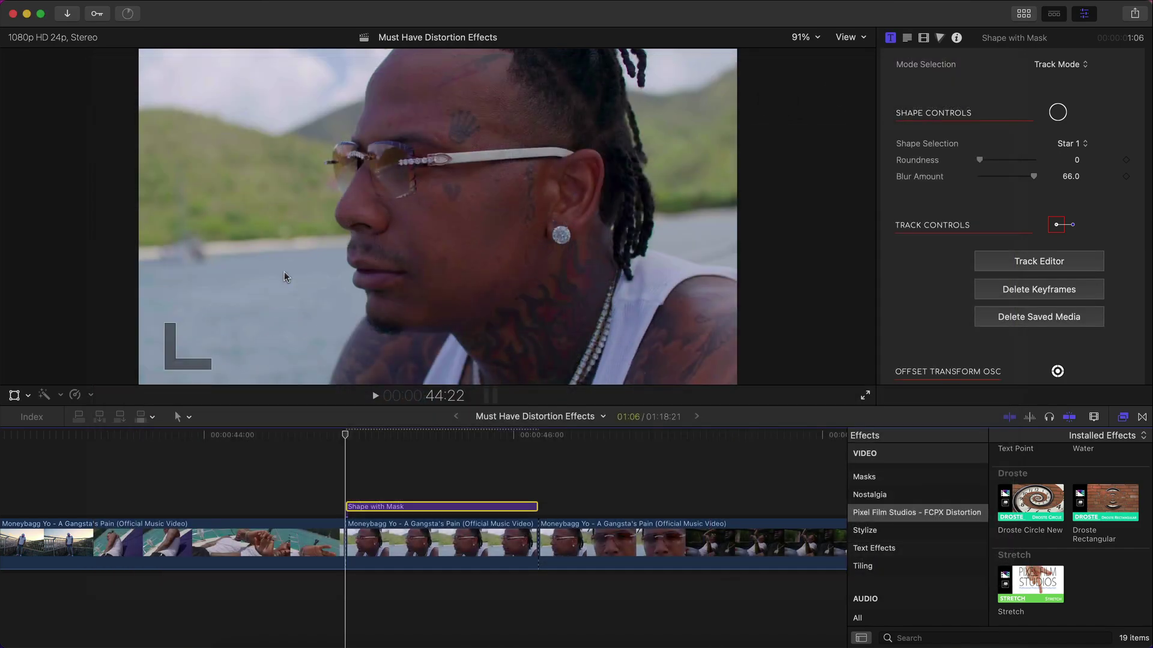
- Move the playhead to about 45:03 and switch the title's Mode Selection to Offset Transform Mode
left_click(381, 435)
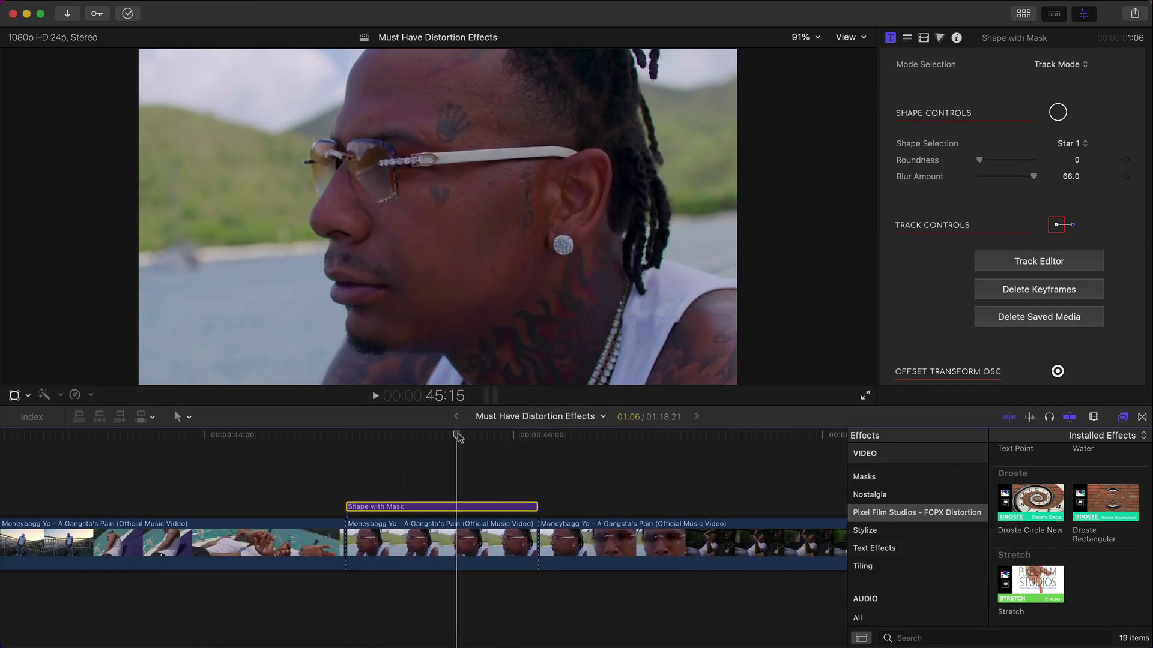
scroll(1062, 166, "up", 3)
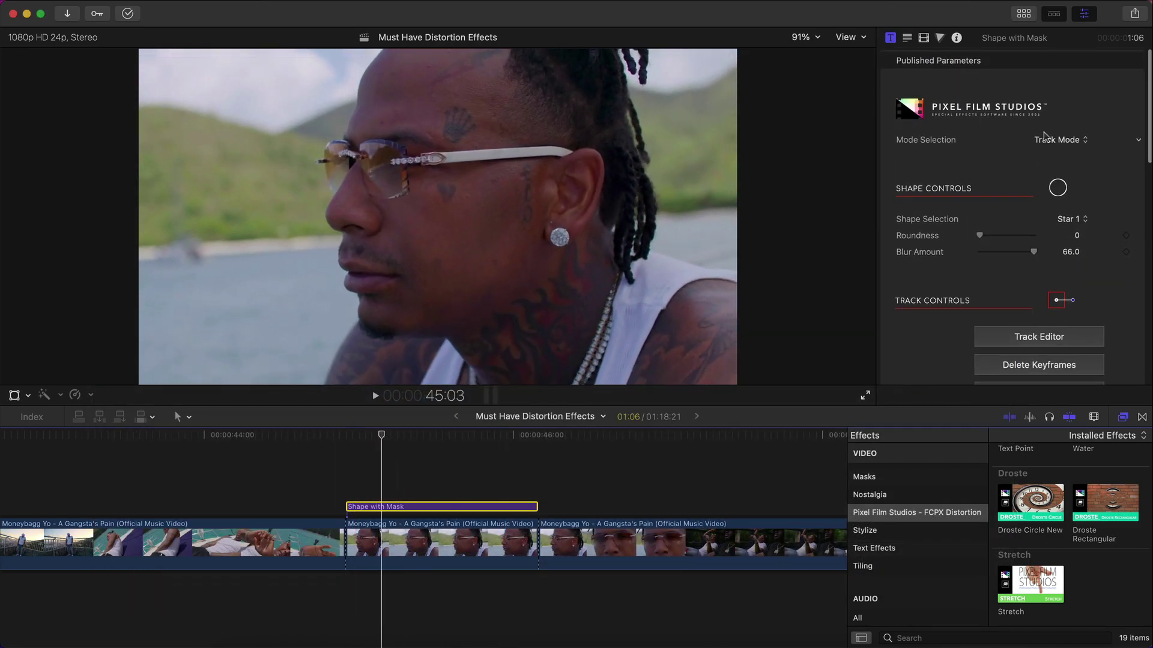
left_click(1058, 140)
left_click(1060, 158)
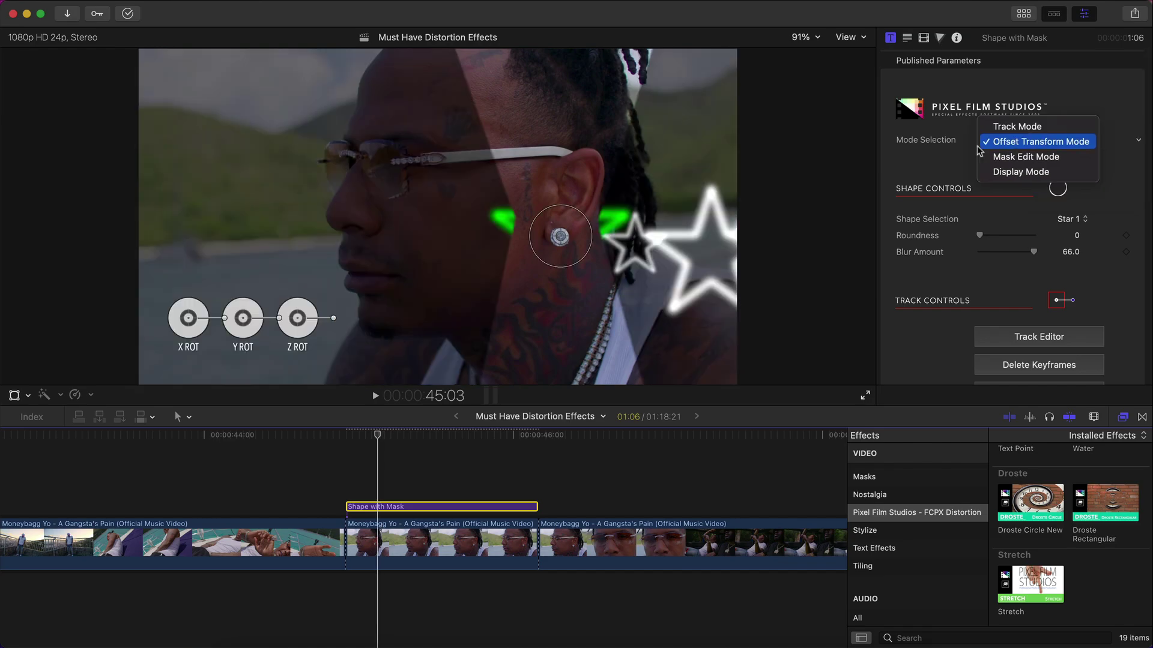
left_click(1064, 135)
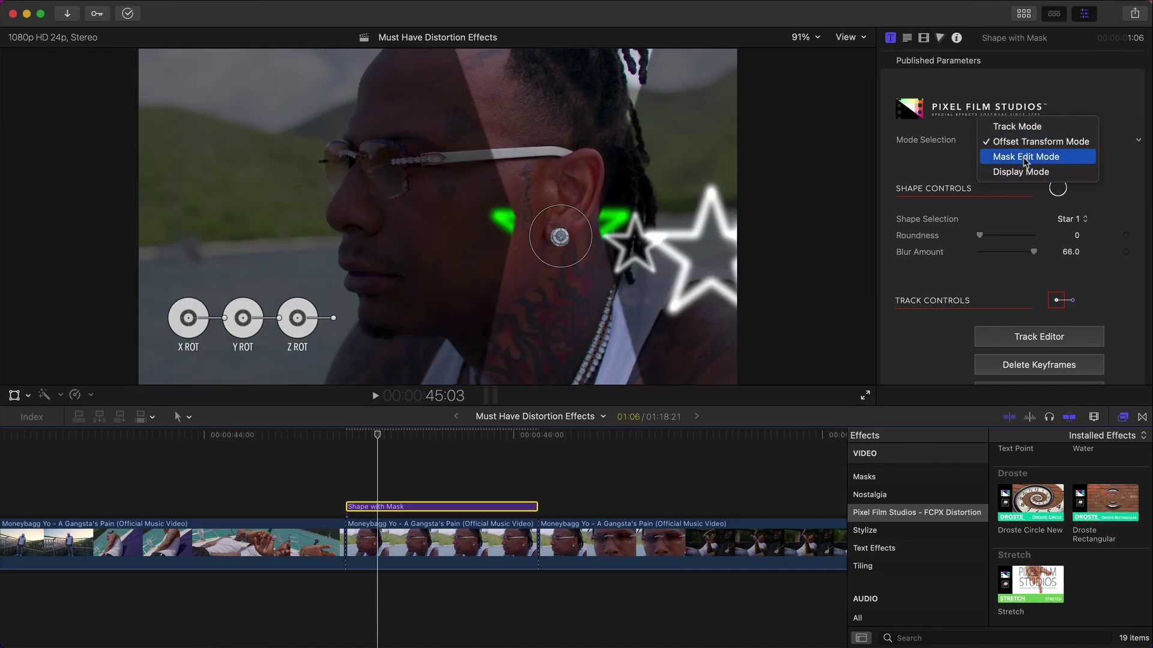
left_click(528, 267)
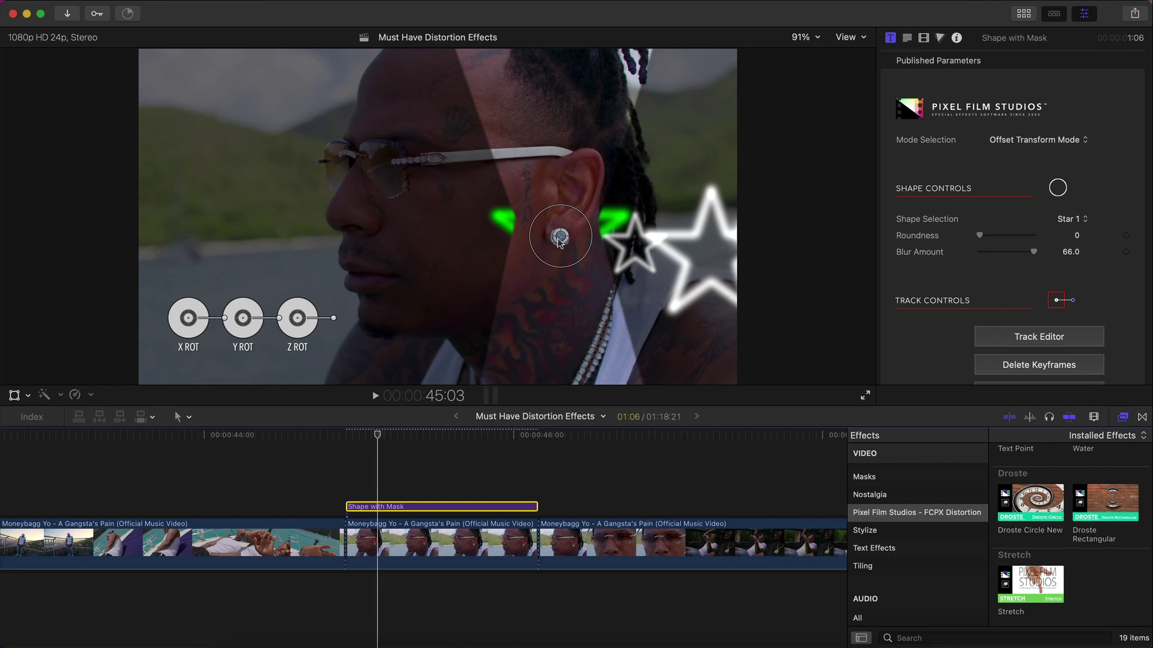
- Adjust the star shape's offset and rotation with the on-screen controls, undoing the last change
left_click_drag(559, 240, 557, 191)
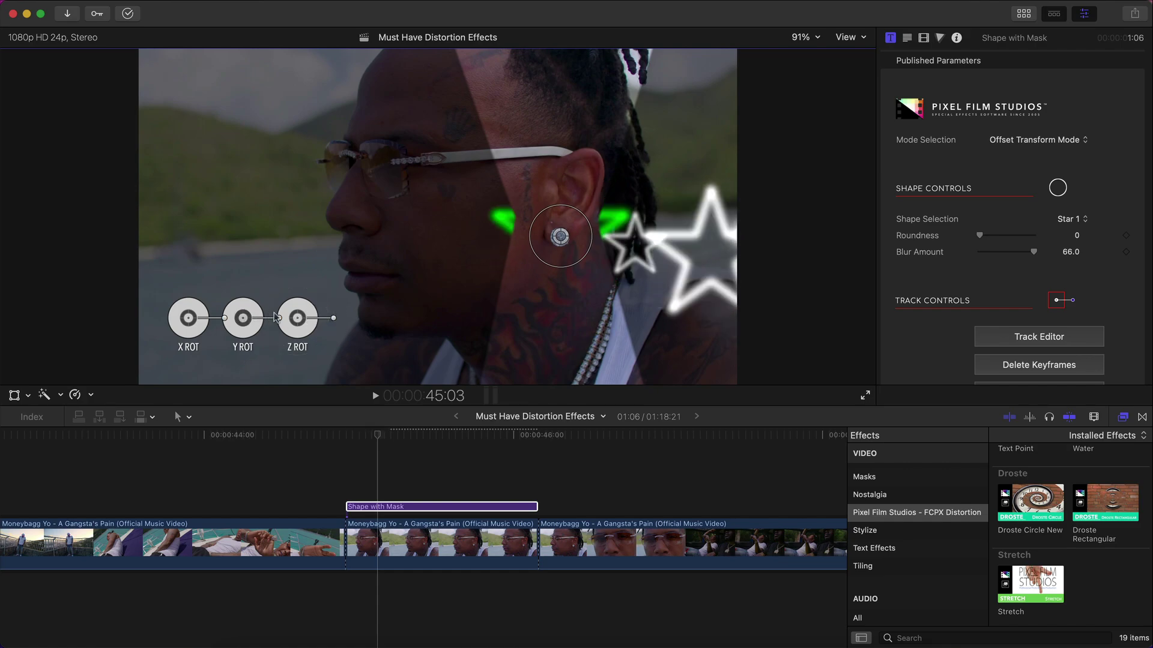
mouse_move(275, 317)
left_mouse_down()
mouse_move(243, 347)
mouse_move(226, 316)
mouse_move(229, 329)
mouse_move(277, 318)
left_mouse_up()
key("super+z")
- Try the Star 2, Star 3, Square, Diamond, Hexagon and Spade options for the title's Shape Selection
left_click(1071, 221)
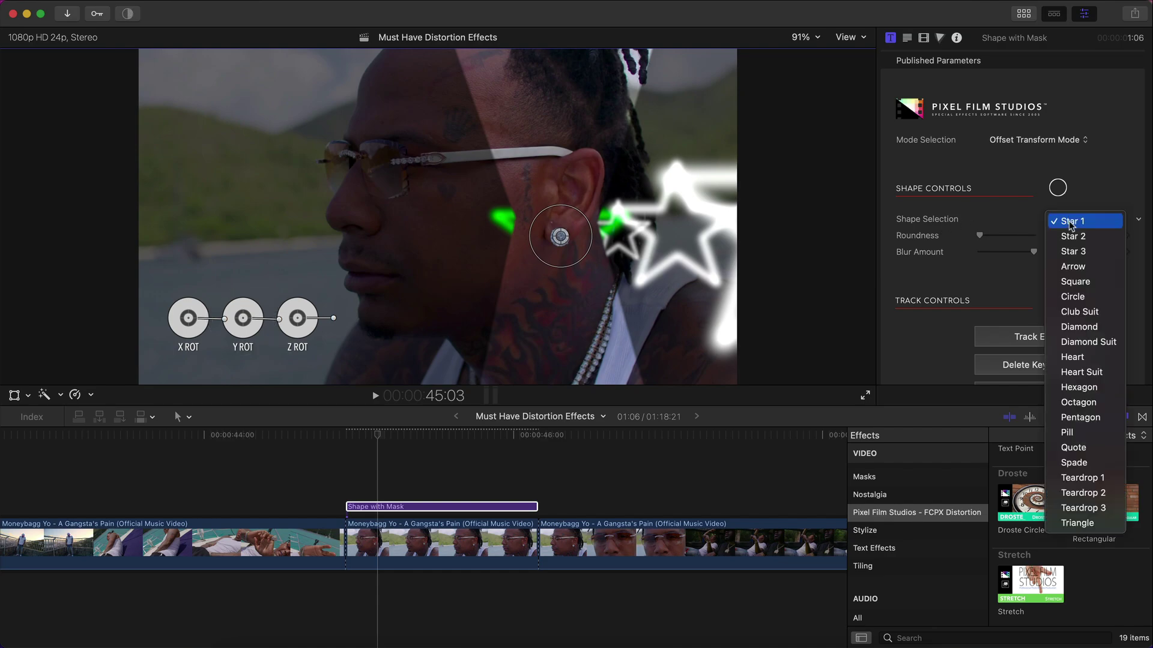
left_click(1078, 236)
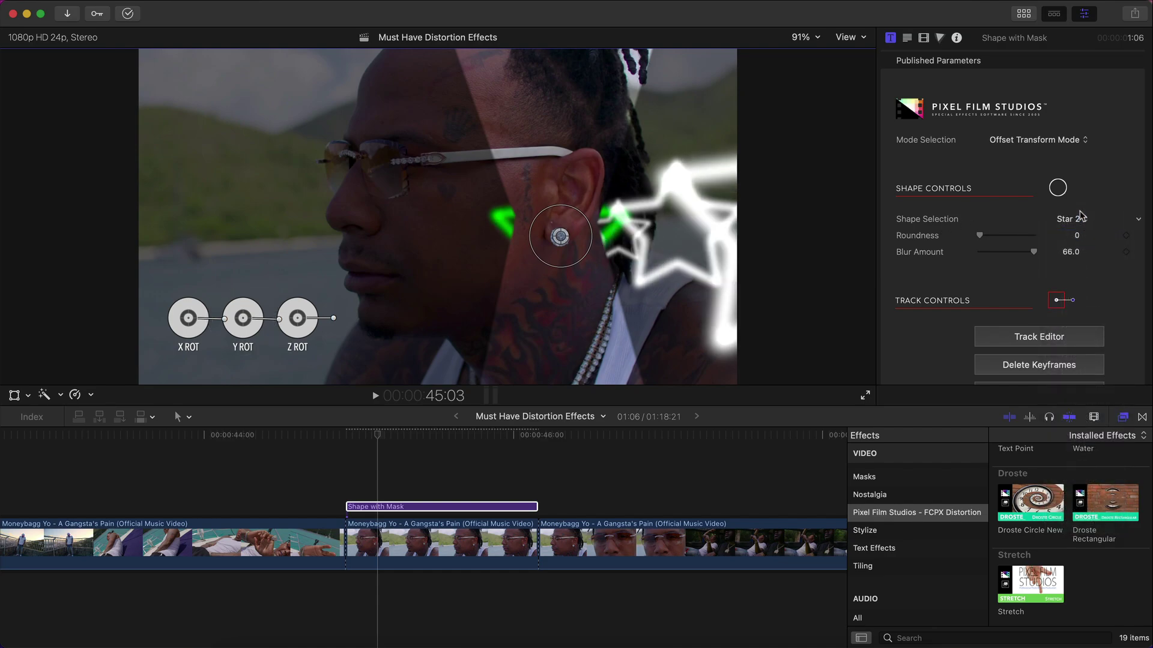
left_click(1072, 221)
left_click(1074, 236)
left_click(1073, 221)
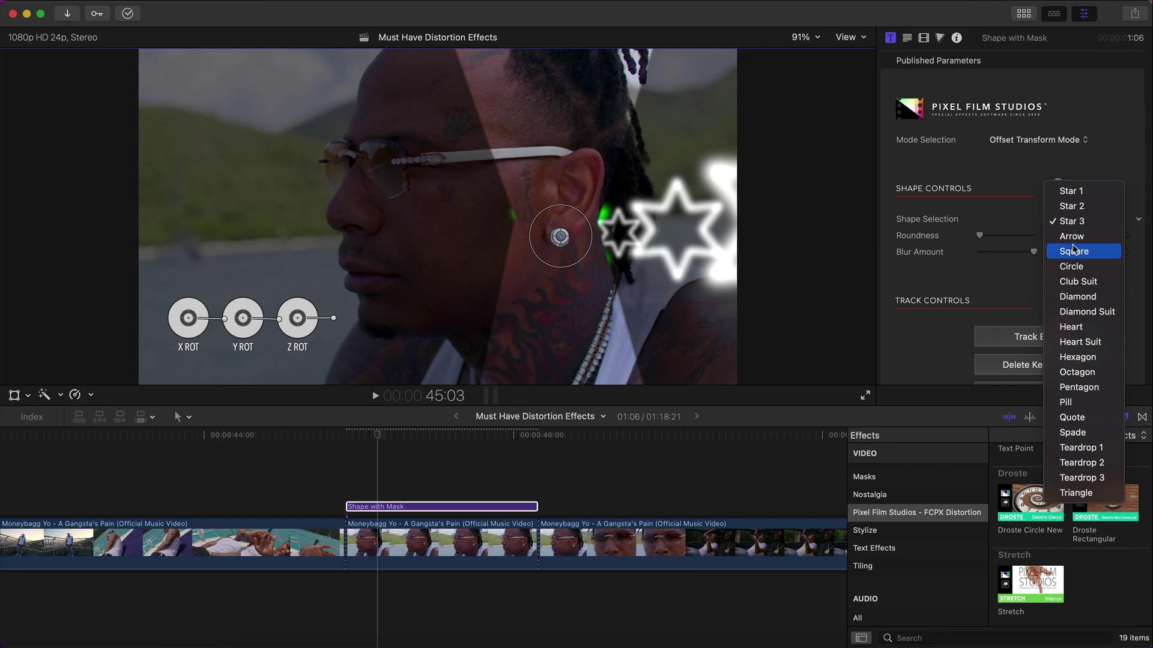
left_click(1072, 250)
left_click(1068, 220)
left_click(1074, 266)
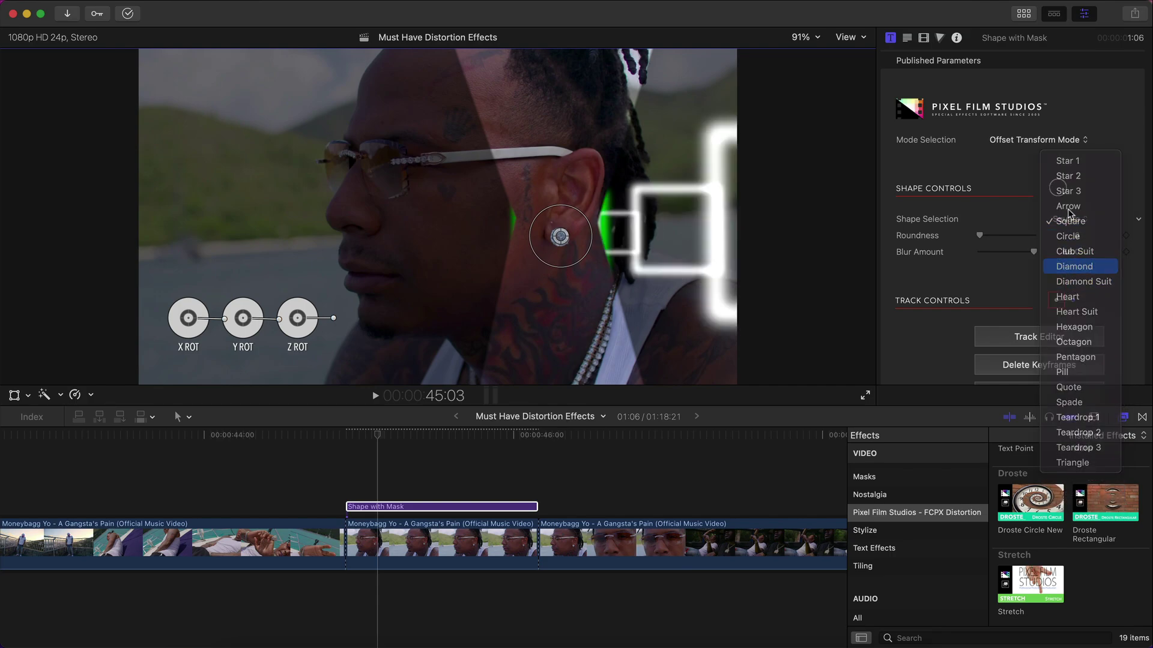
left_click(1067, 221)
left_click(1066, 282)
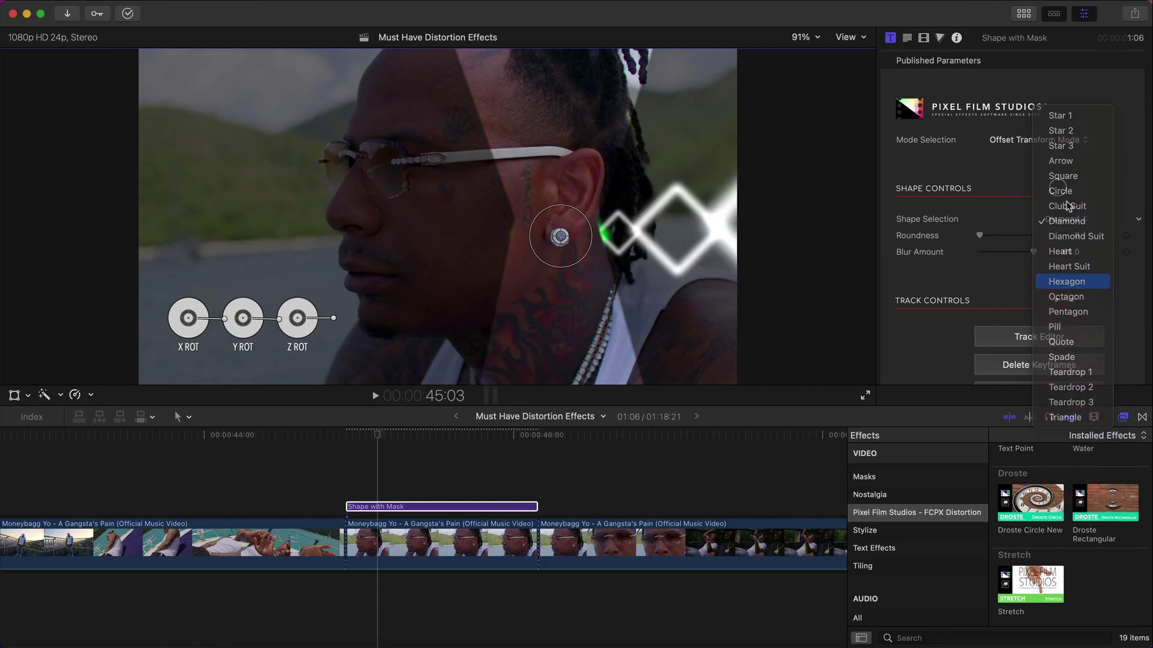
left_click(1068, 221)
left_click(1062, 297)
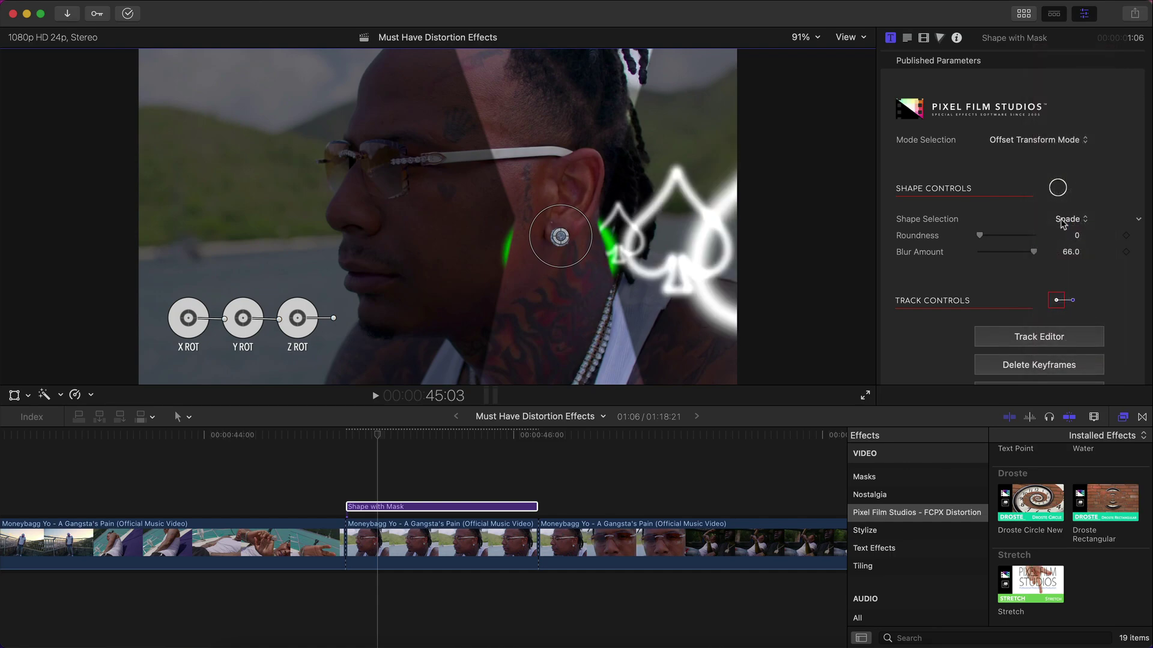
- Set the shape to Teardrop 2 with Roundness 38.32 and Blur Amount 64
left_click(1069, 221)
left_click(1074, 251)
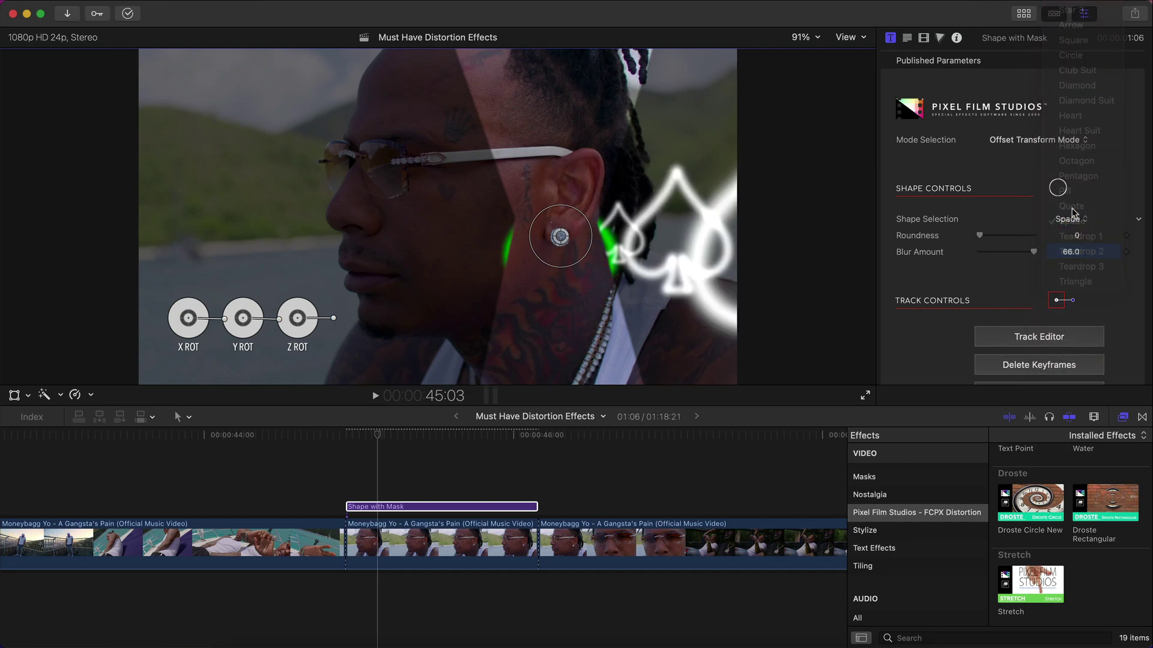
left_click_drag(979, 235, 1045, 253)
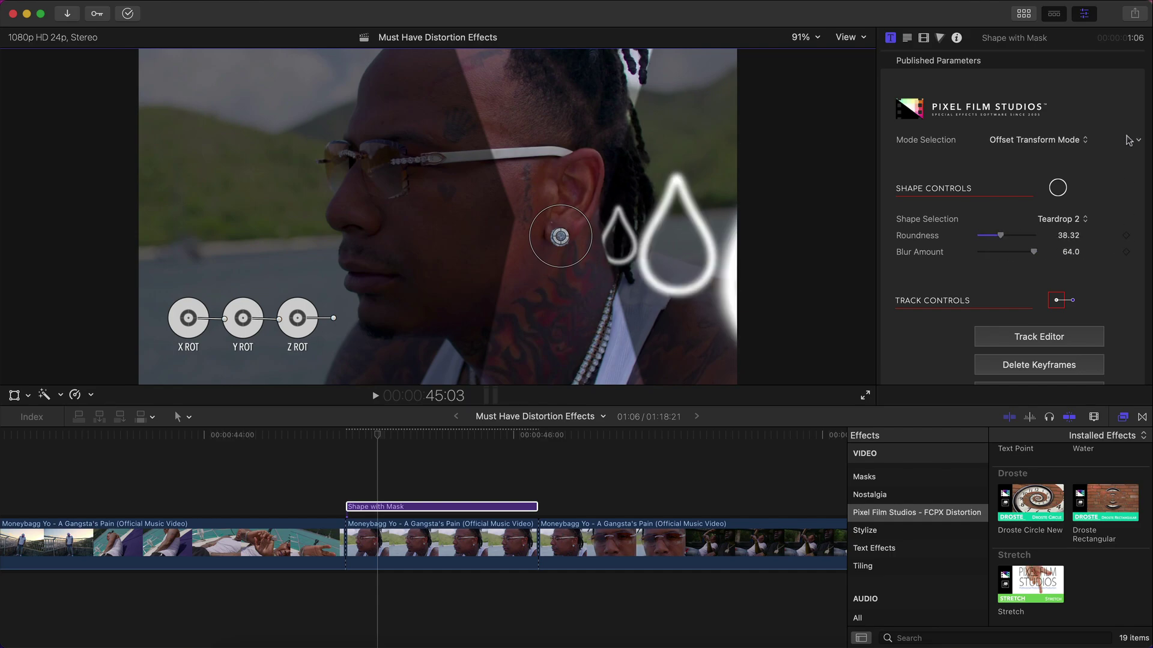
- Try an offset transform Scale of 45 for the teardrop shape, and undo the change
scroll(1129, 246, "down", 8)
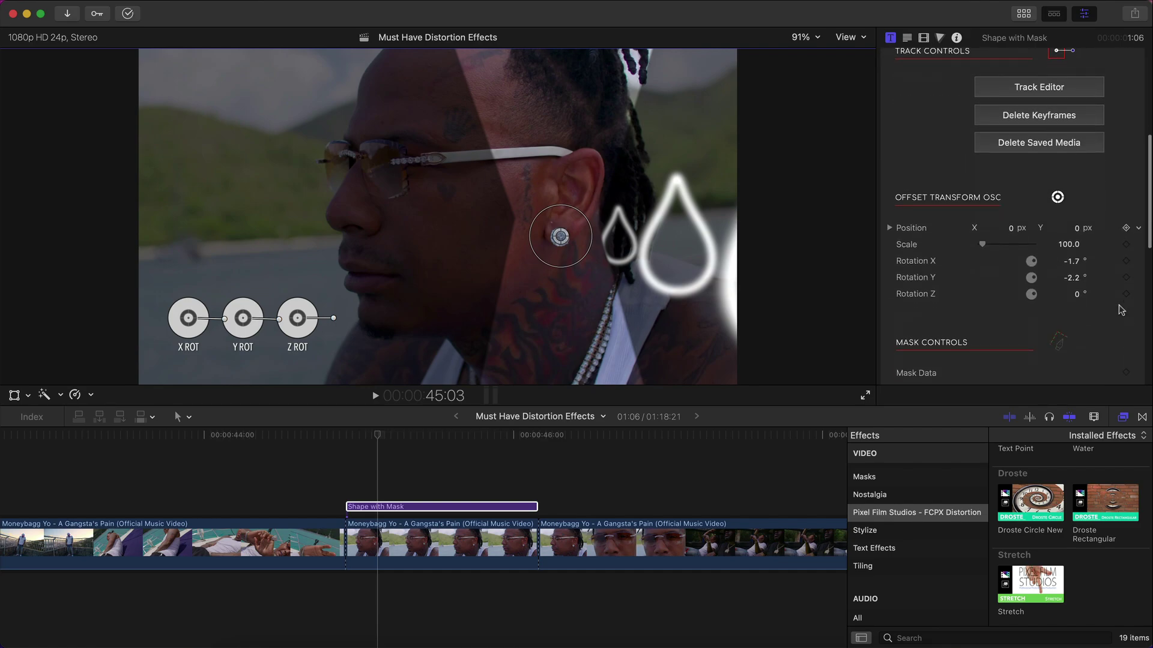
scroll(1003, 231, "down", 1)
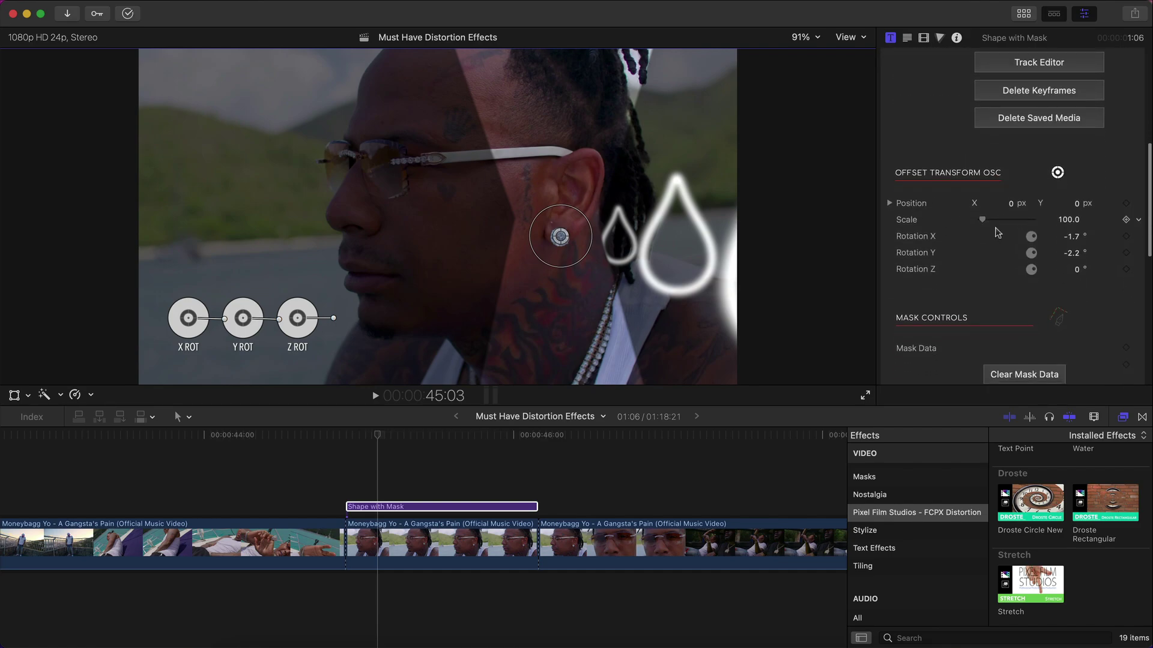
left_click_drag(987, 221, 983, 224)
key("super+z")
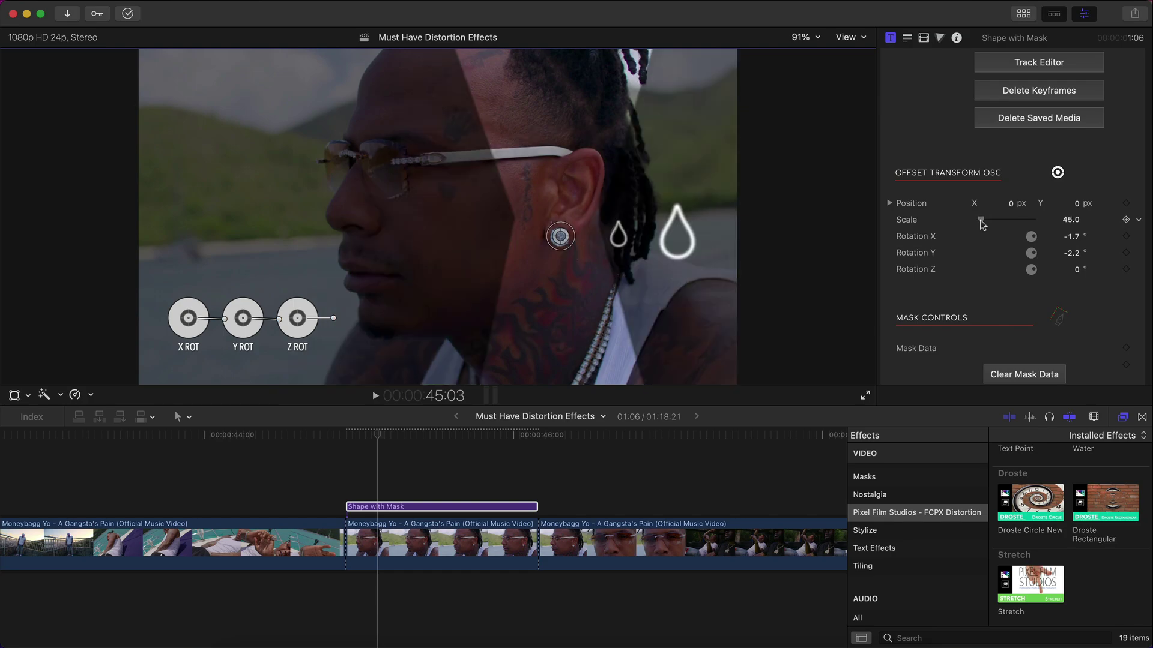
- Switch the Shape with Mask title's Mode Selection to Mask Edit Mode and finally to Display Mode
scroll(1046, 314, "up", 8)
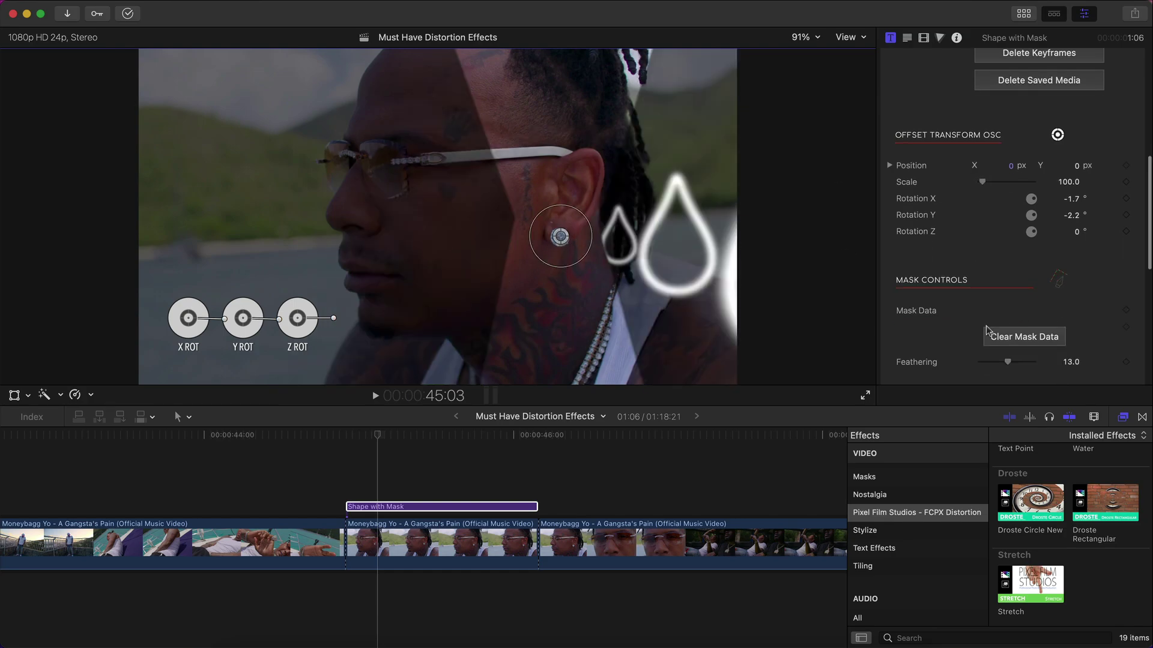
left_click(1044, 141)
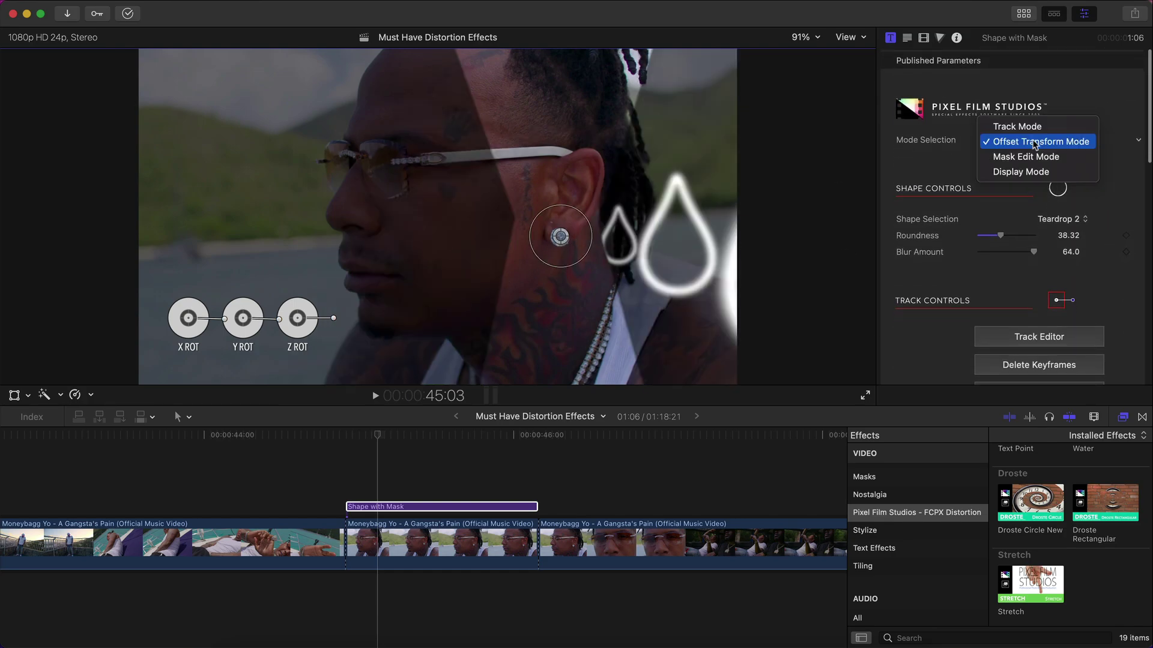
left_click(1002, 155)
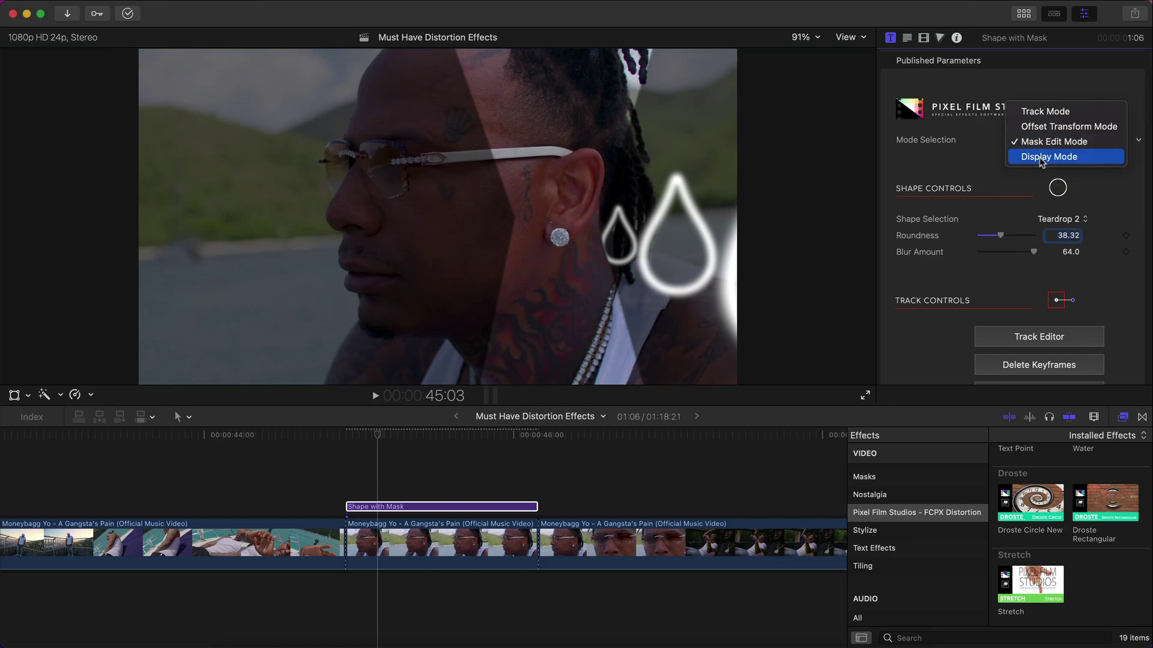
left_click(1044, 157)
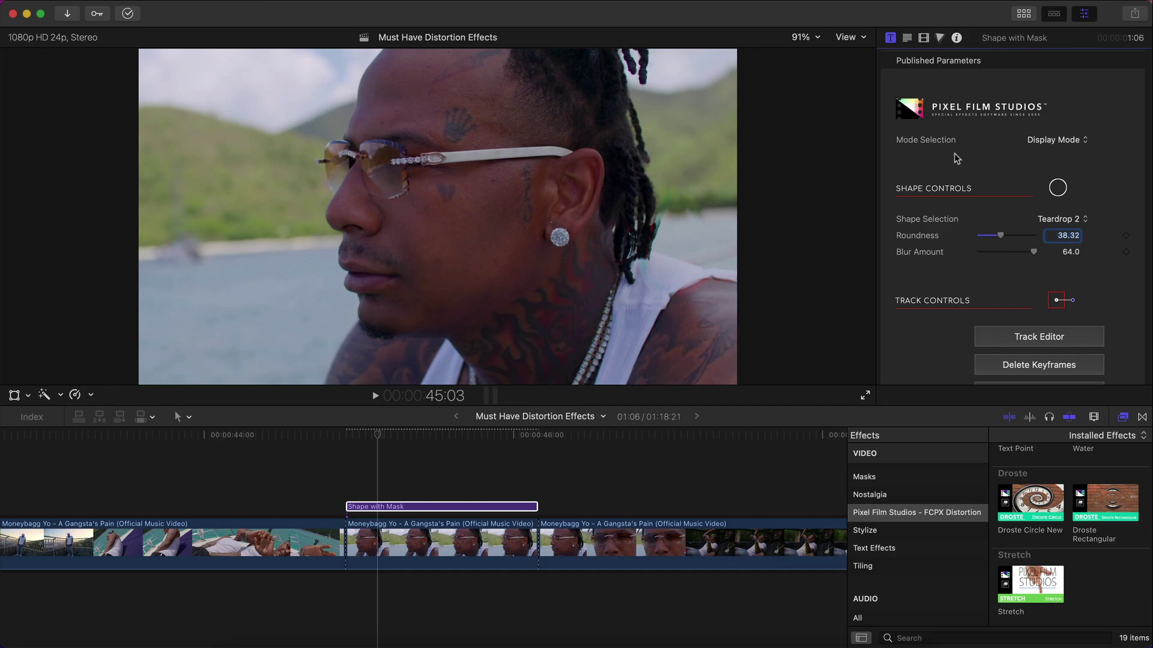
- Play and scrub through the Shape with Mask title from its start to review the teardrop distortion behind the earring
left_click(355, 507)
key("space")
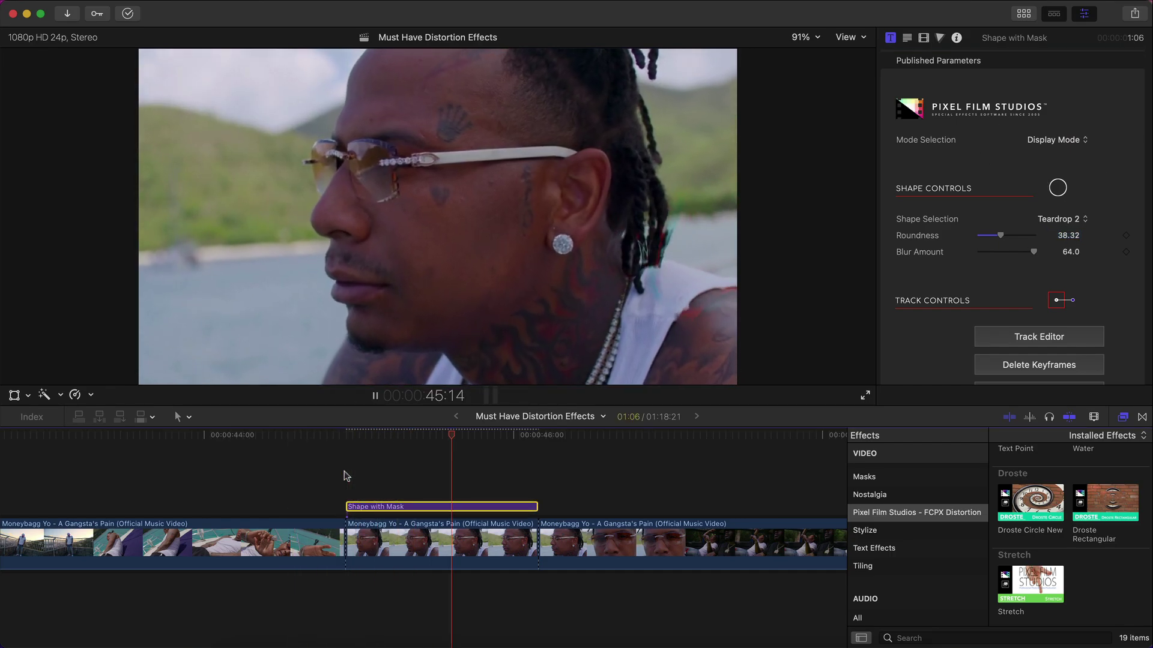
key("space")
key("/")
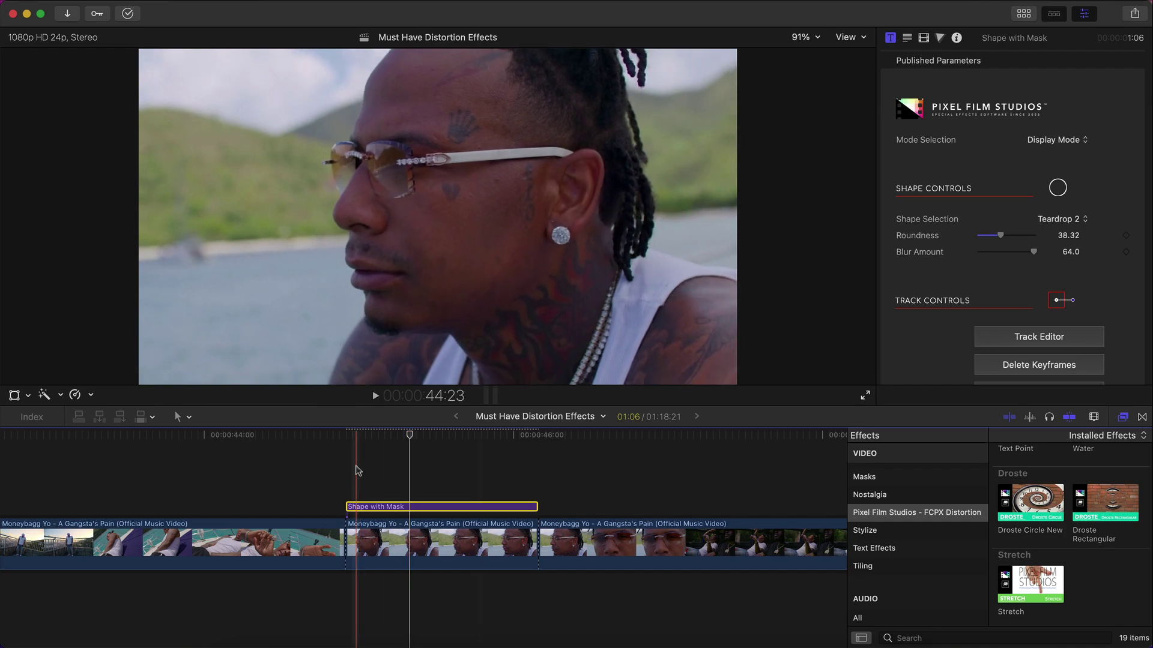
key("space")
key("space")
left_click_drag(347, 436, 378, 432)
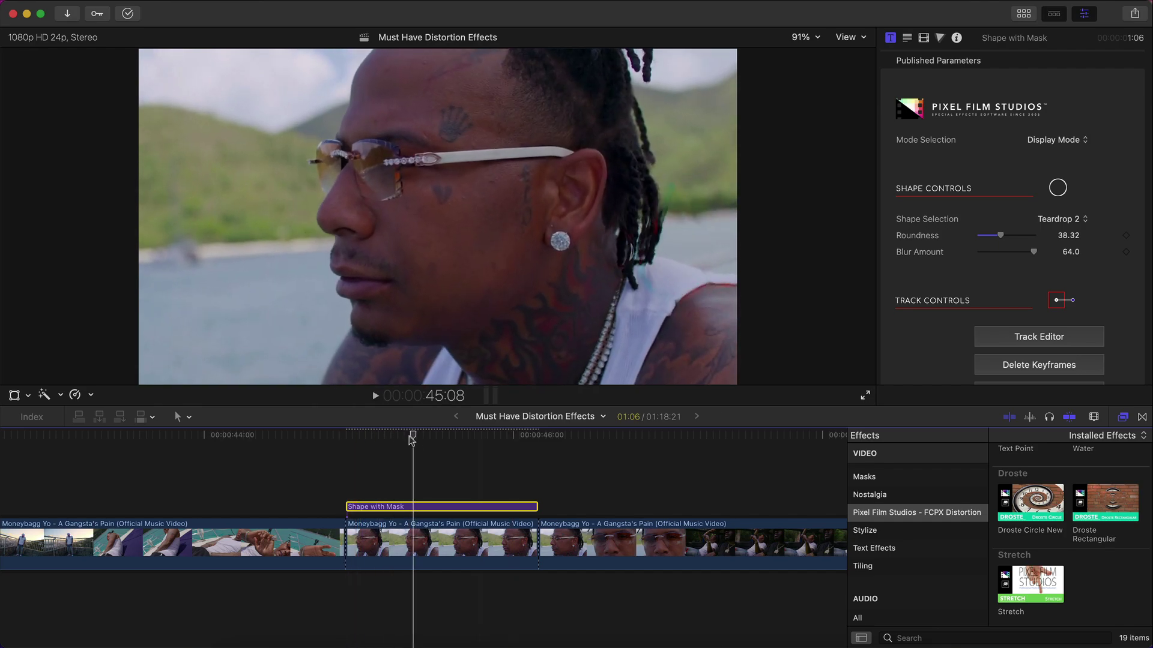
key("/")
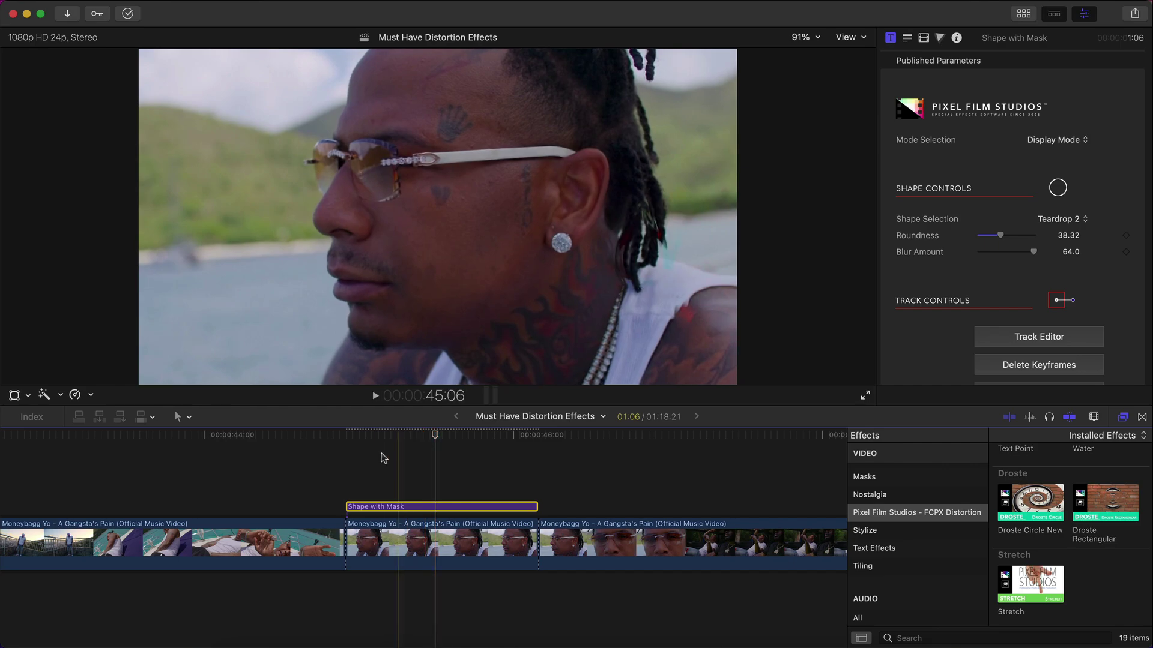
left_click(347, 440)
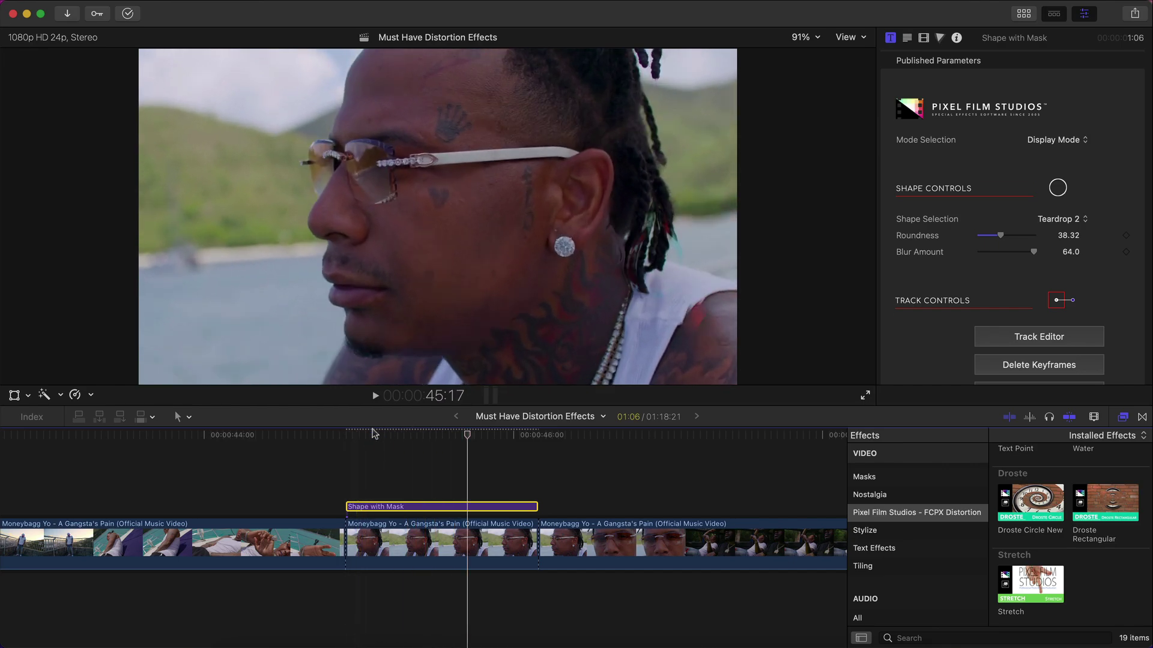
left_click(347, 440)
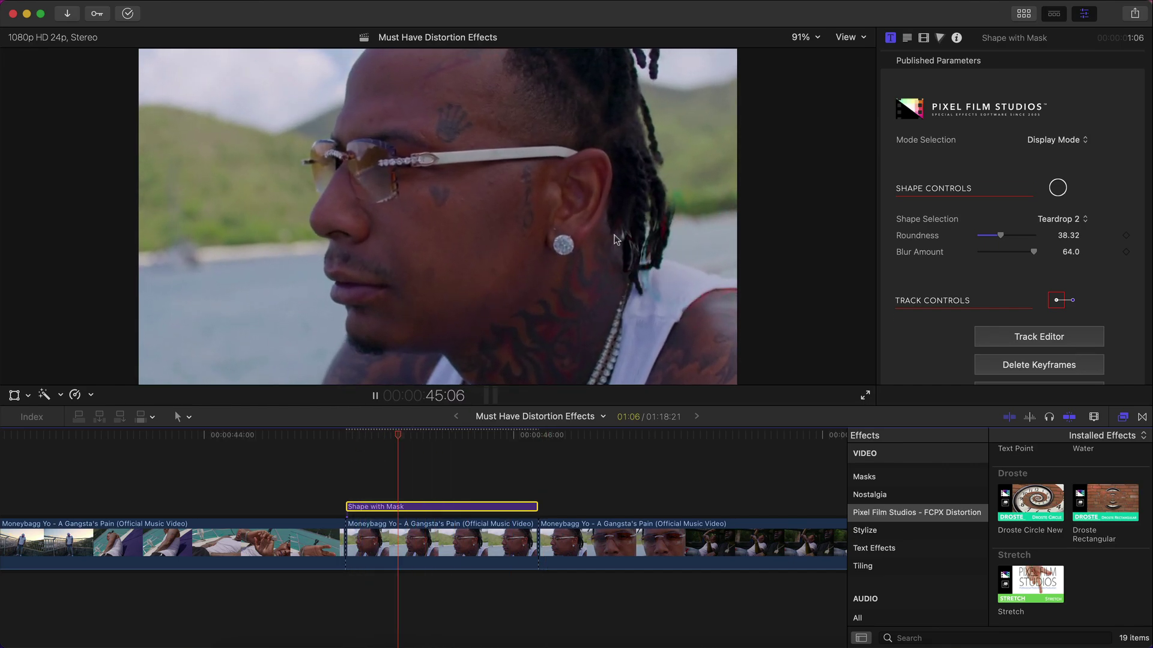
mouse_move(347, 434)
left_mouse_down()
mouse_move(446, 435)
mouse_move(363, 450)
left_mouse_up()
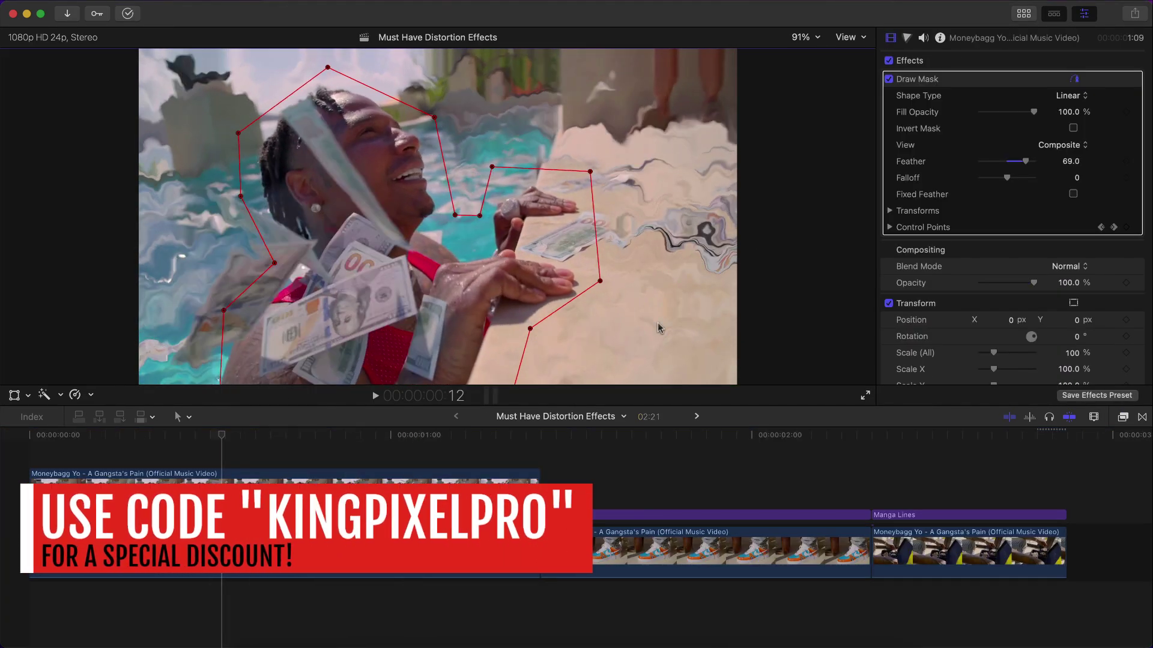
- Play back the clip with the Draw Mask effect at the start of the timeline
key("space")
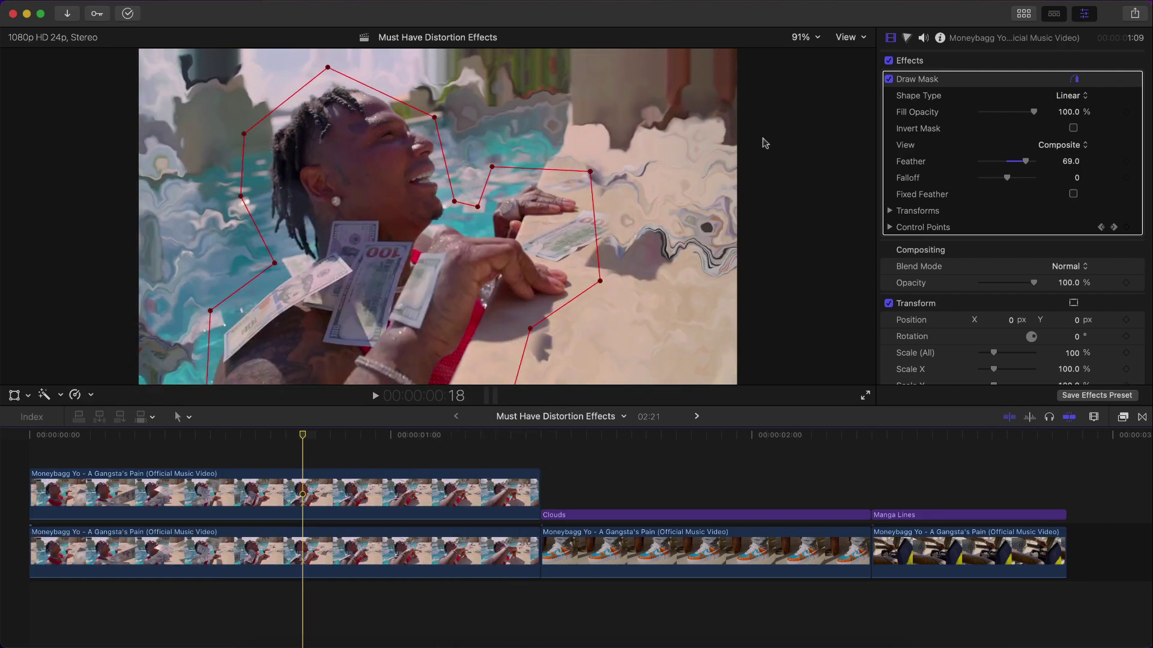